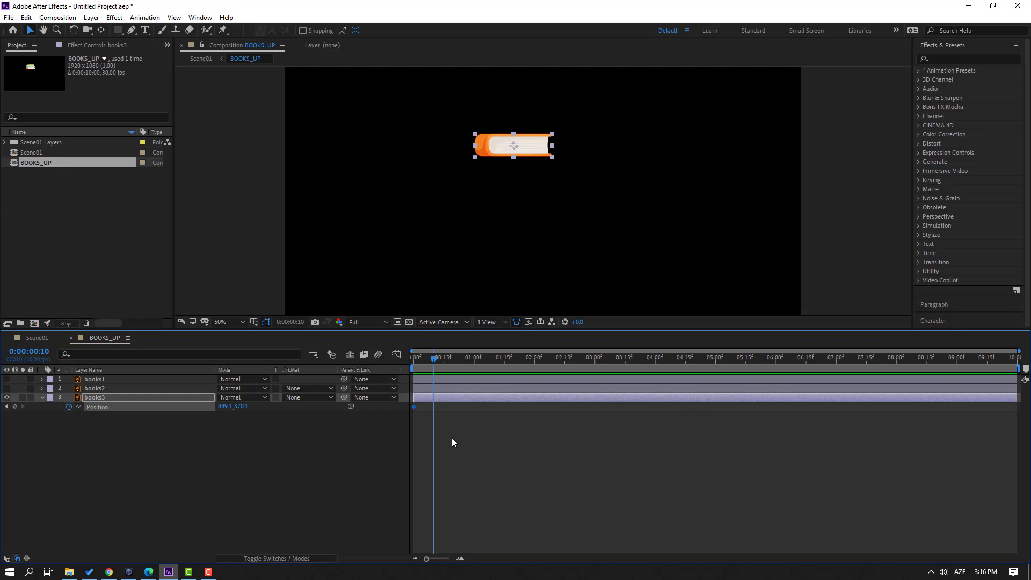
Move the books3 Position keyframe to frame 10 and raise the book at frame 0 to a Y position of 112.1
drag(412, 408, 433, 407)
key(Home)
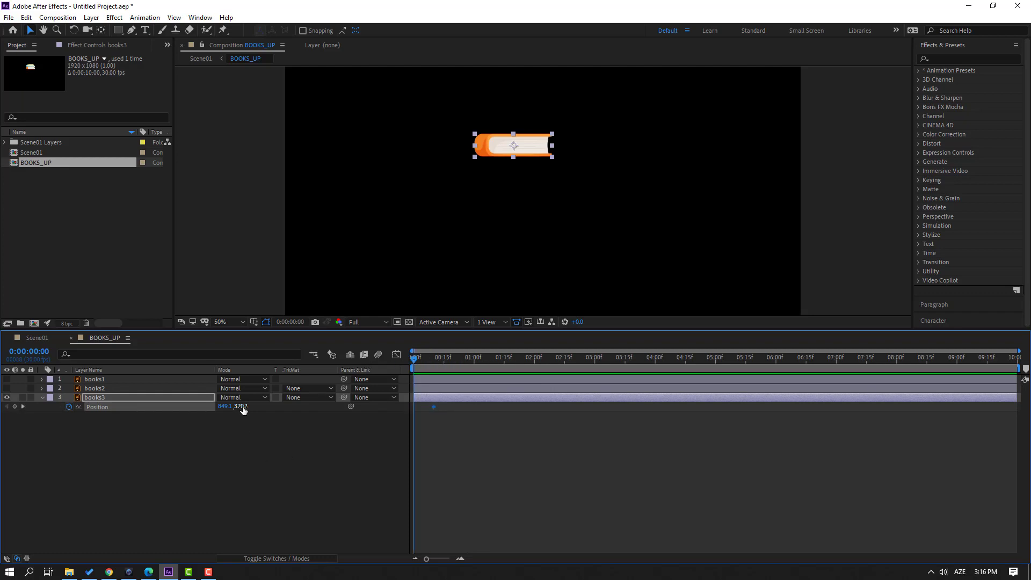
drag(242, 407, 144, 406)
key(space)
drag(616, 192, 600, 253)
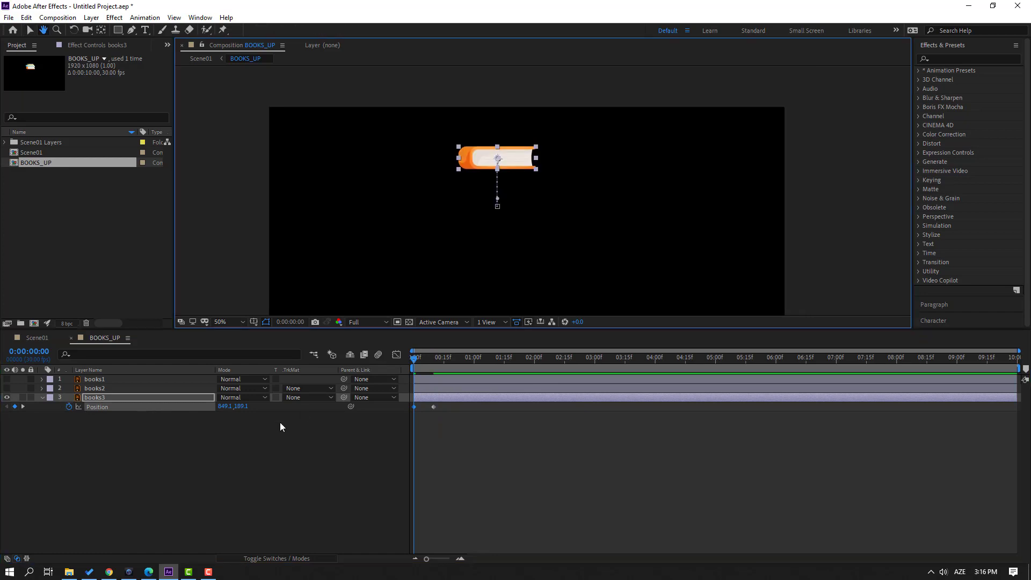
drag(242, 407, 201, 407)
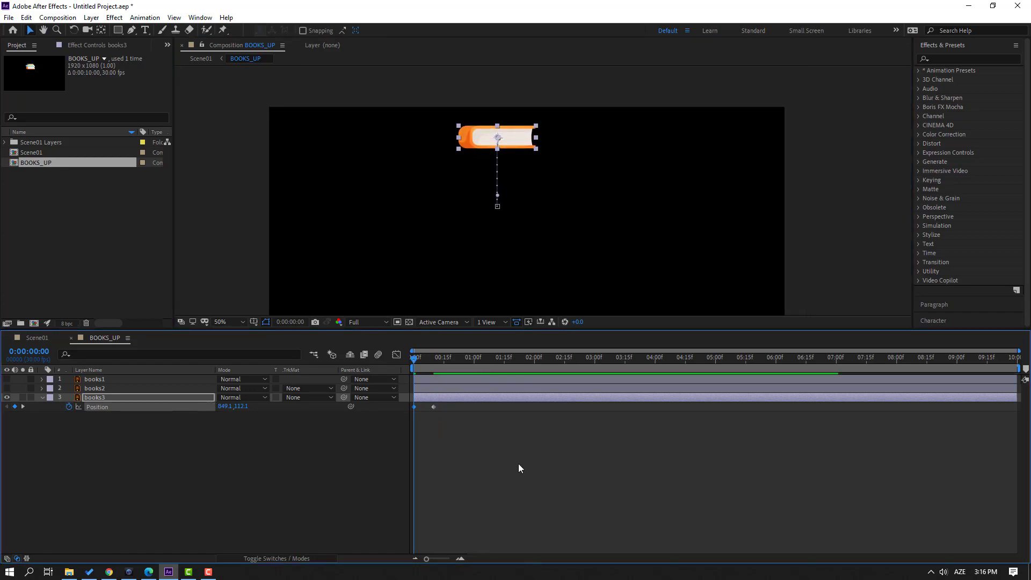
Apply Easy Ease to both books3 Position keyframes and preview the falling motion
click(433, 406)
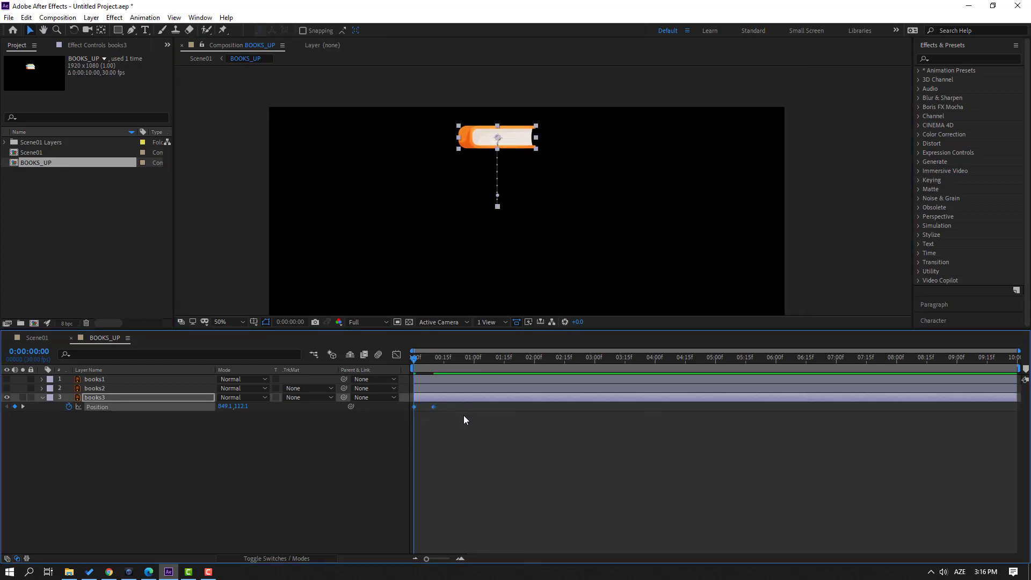
right_click(433, 409)
mouse_move(503, 540)
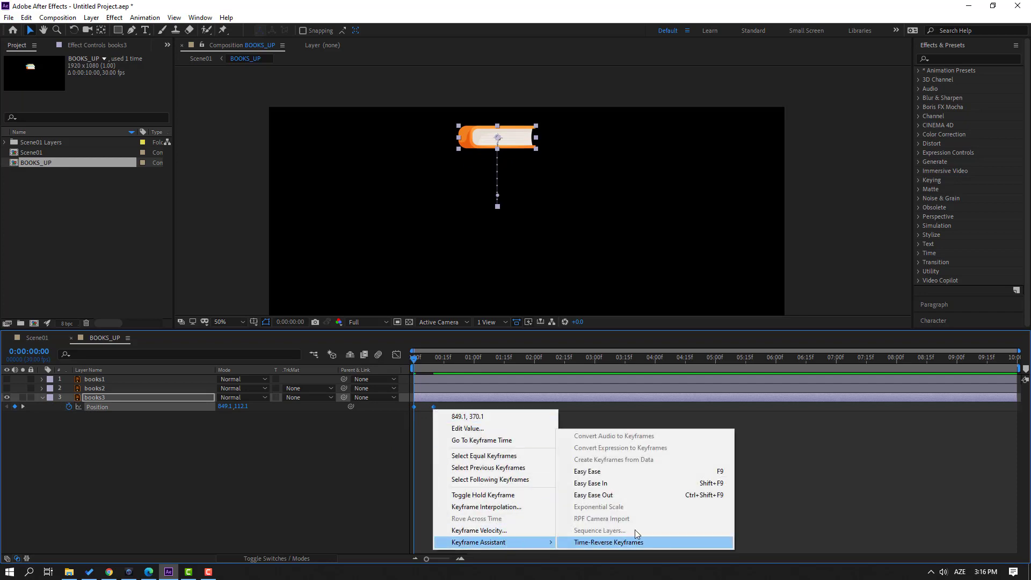
click(610, 471)
click(585, 501)
key(space)
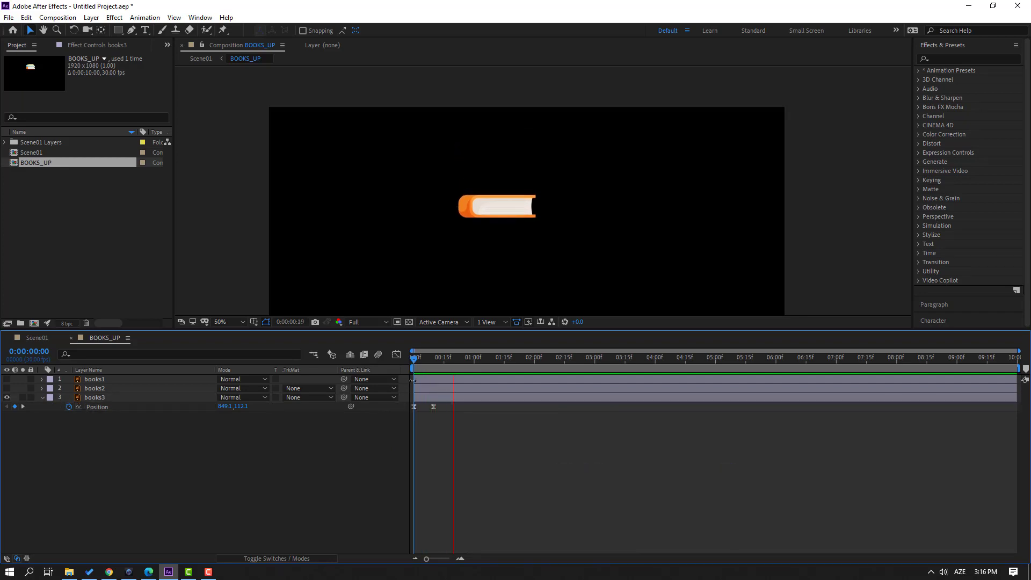
key(space)
Reshape the books3 Position speed graph to start slowly and peak just before the frame 10 keyframe, and preview it
drag(449, 424, 402, 403)
click(397, 355)
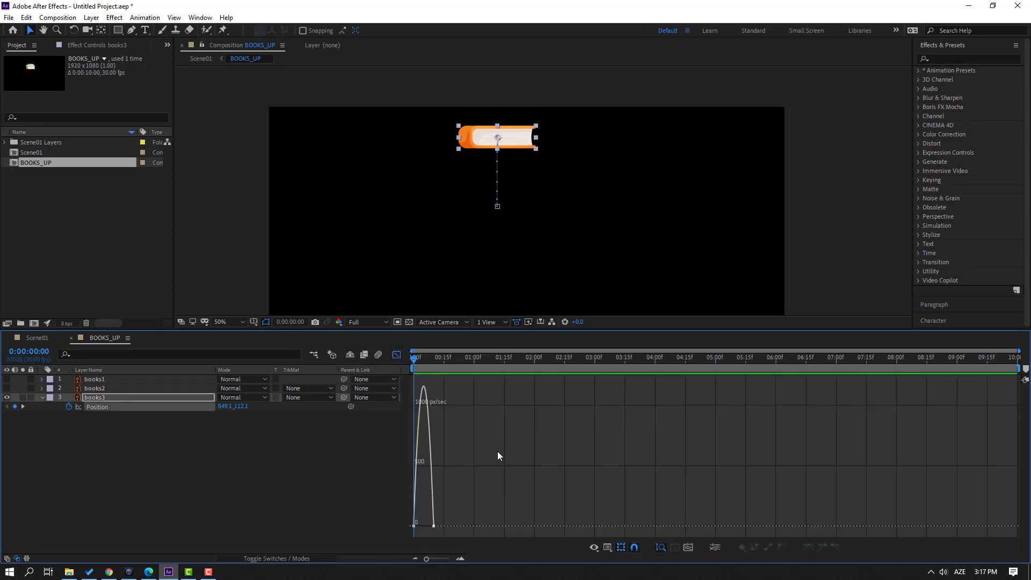
key(equal)
key(equal)
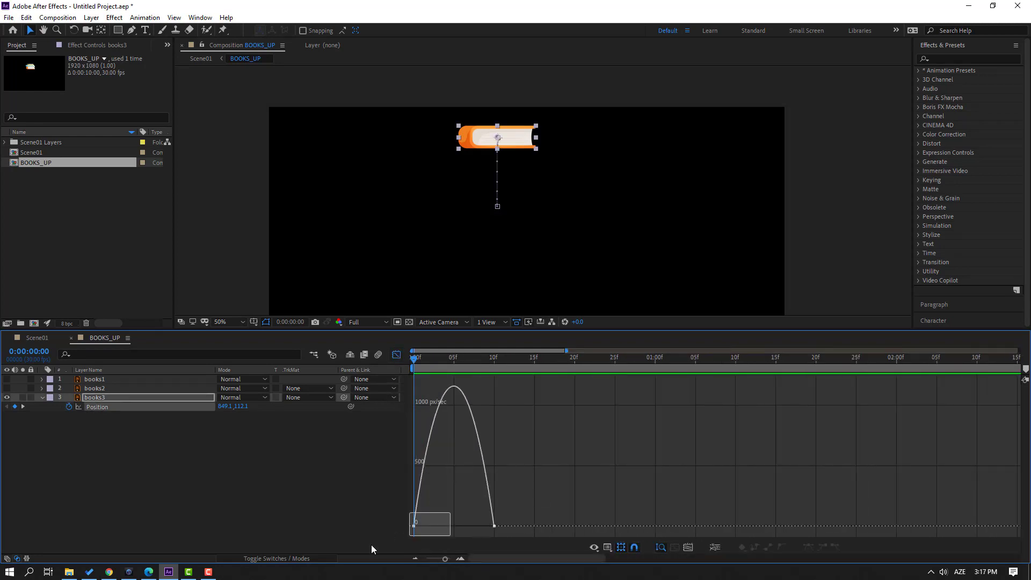
drag(371, 545, 489, 526)
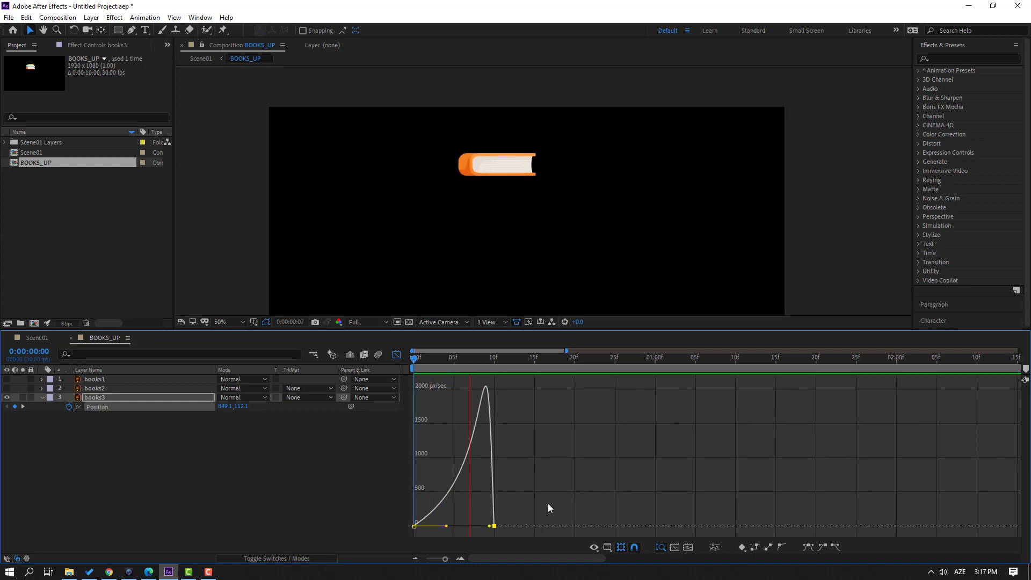
key(space)
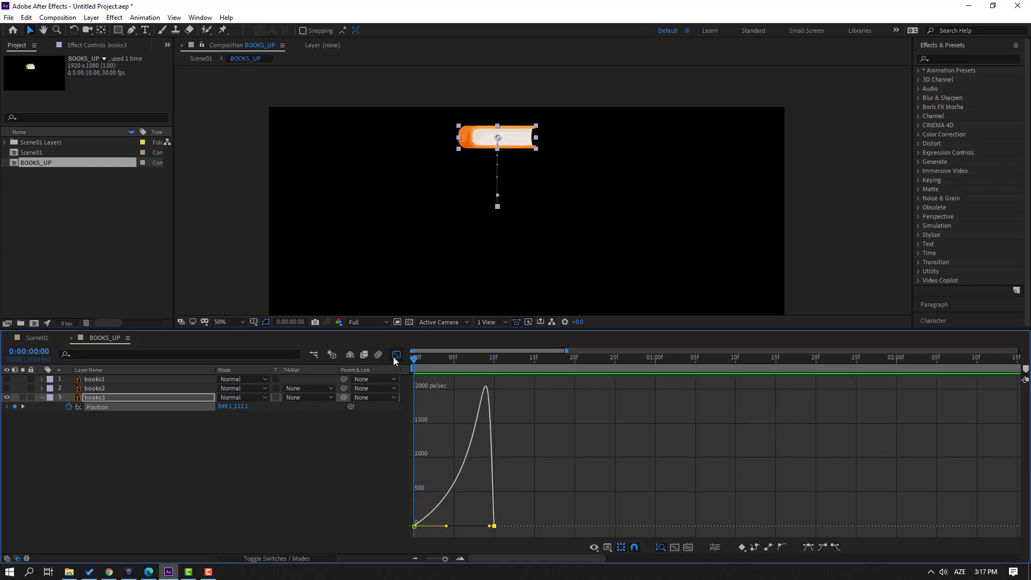
Leave the graph view and add a books3 Position keyframe at frame 13 with Y set to 349.1
click(396, 354)
drag(476, 360, 518, 367)
scroll(490, 245, up, 2)
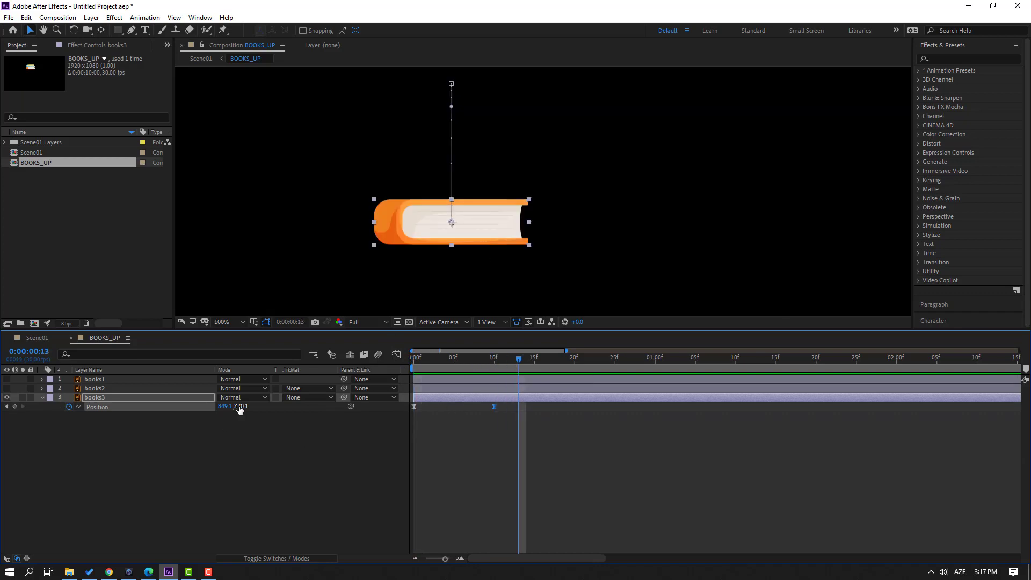
drag(240, 408, 226, 407)
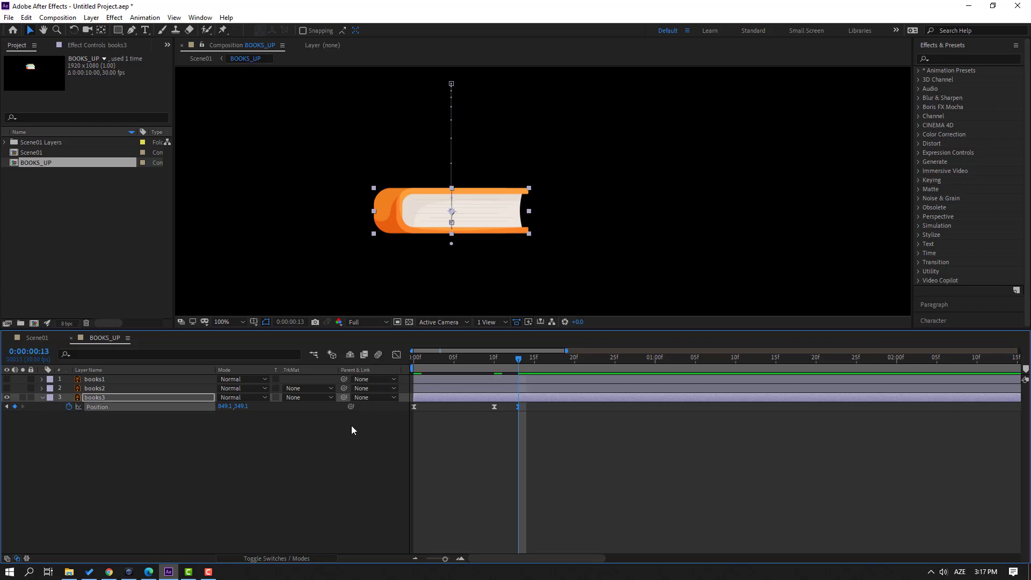
Copy the frame 10 Position keyframe of books3 to frame 16 and preview the bounce
key(Page_Down)
key(Page_Down)
key(Page_Down)
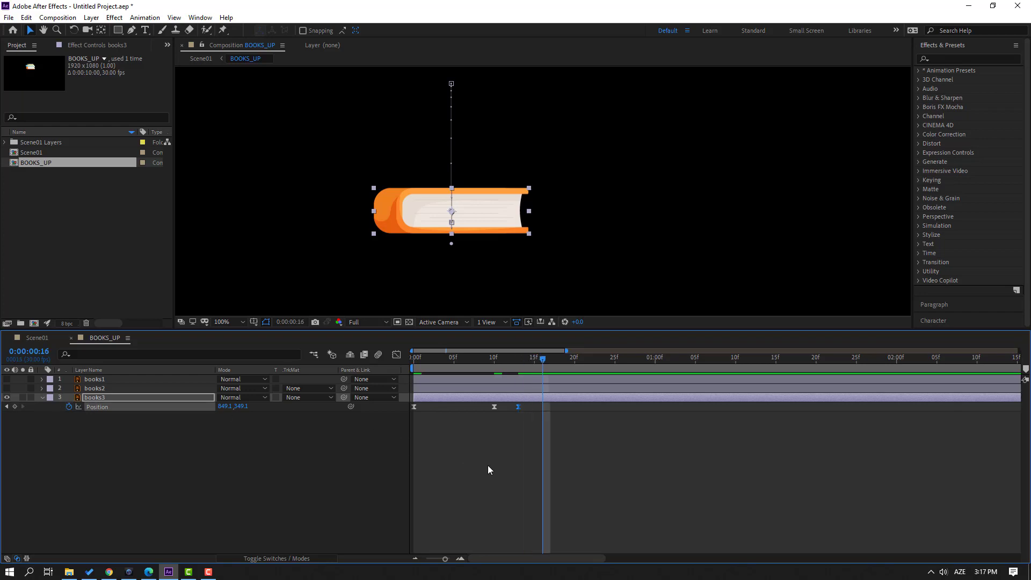
click(495, 407)
key(ctrl+c)
key(ctrl+v)
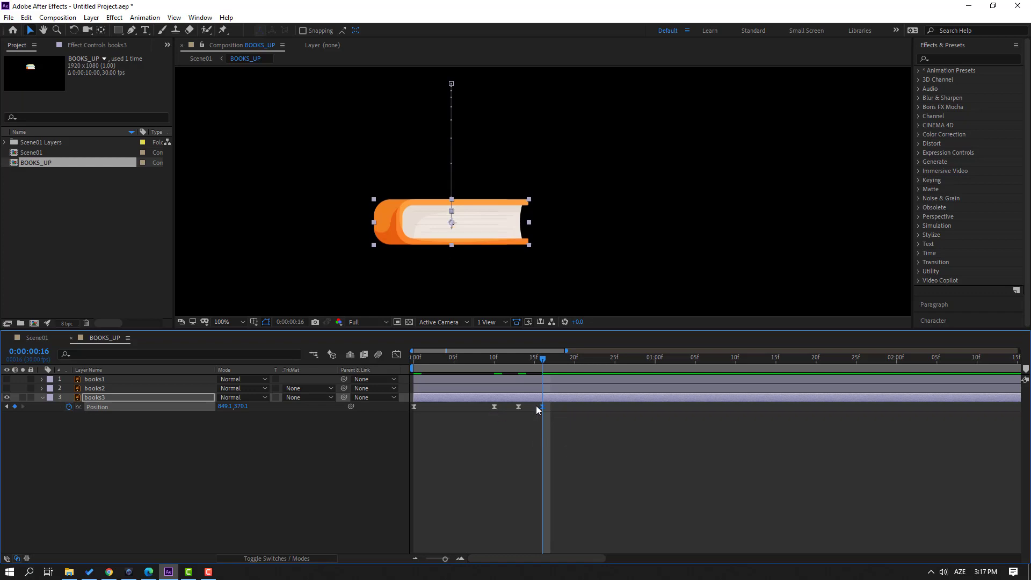
key(space)
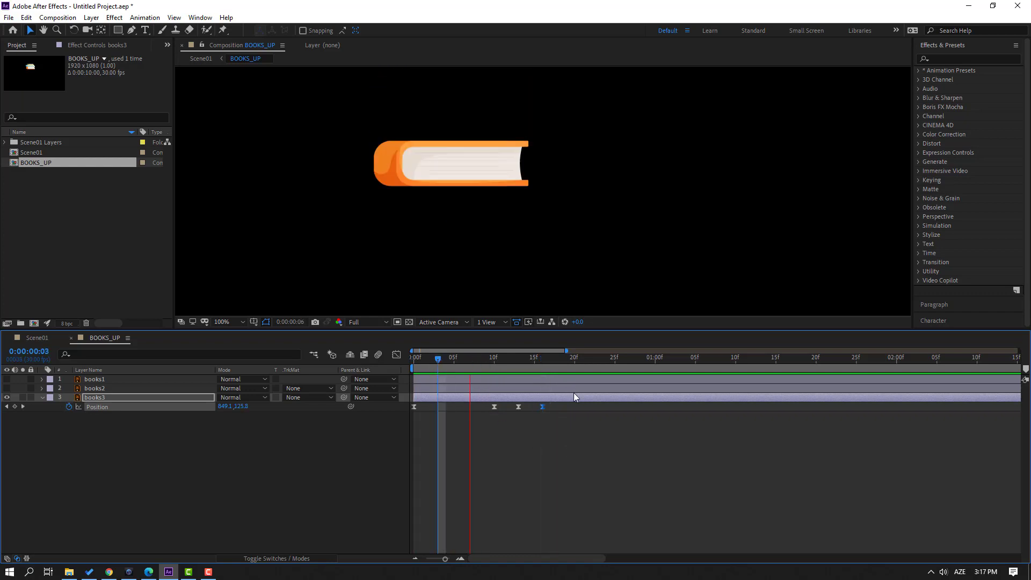
key(space)
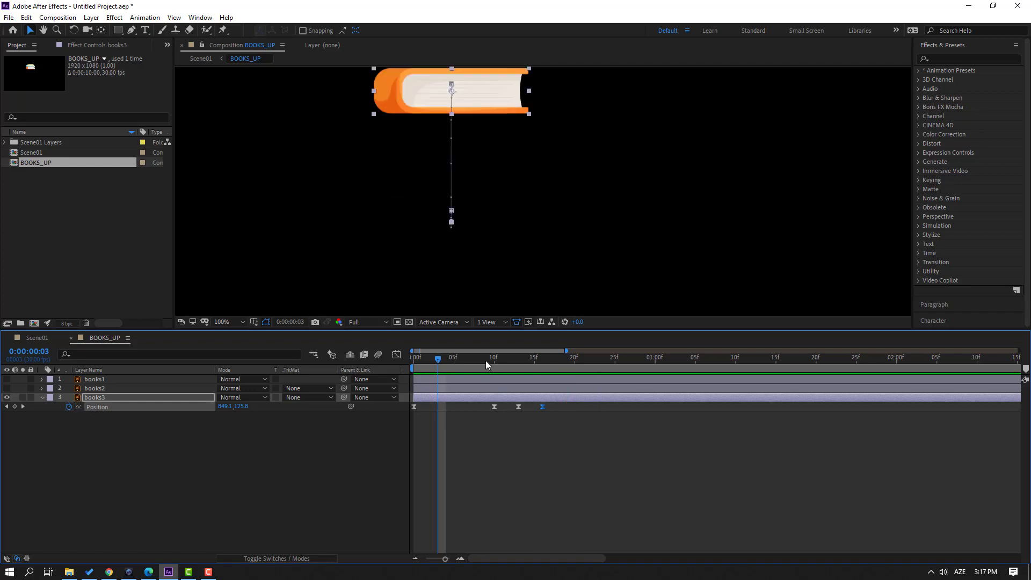
Set the spatial interpolation of the books3 Position keyframes at frames 10, 13 and 16 to Linear, and preview the motion
click(509, 358)
drag(509, 358, 478, 359)
drag(581, 431, 486, 409)
right_click(493, 409)
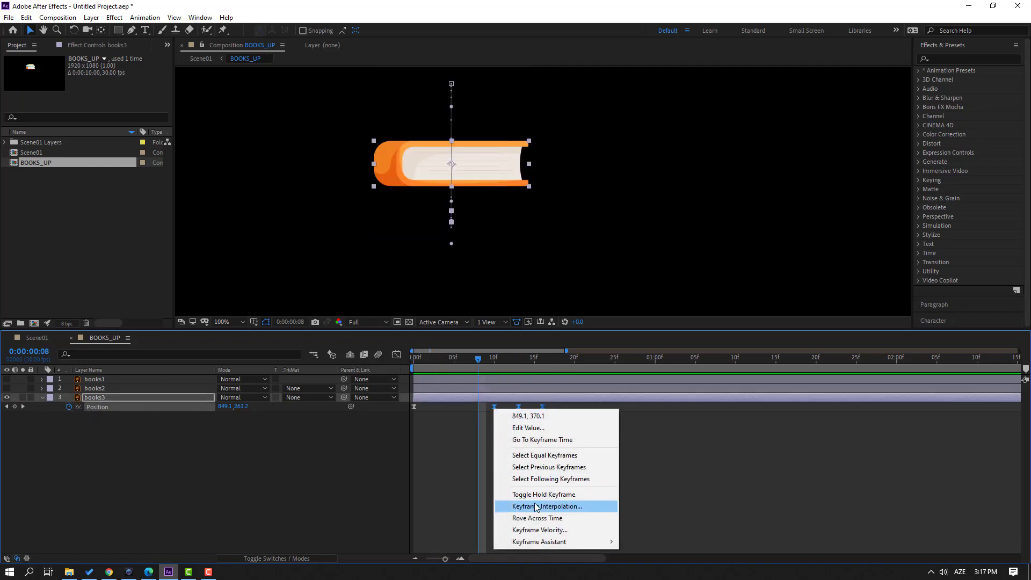
click(555, 507)
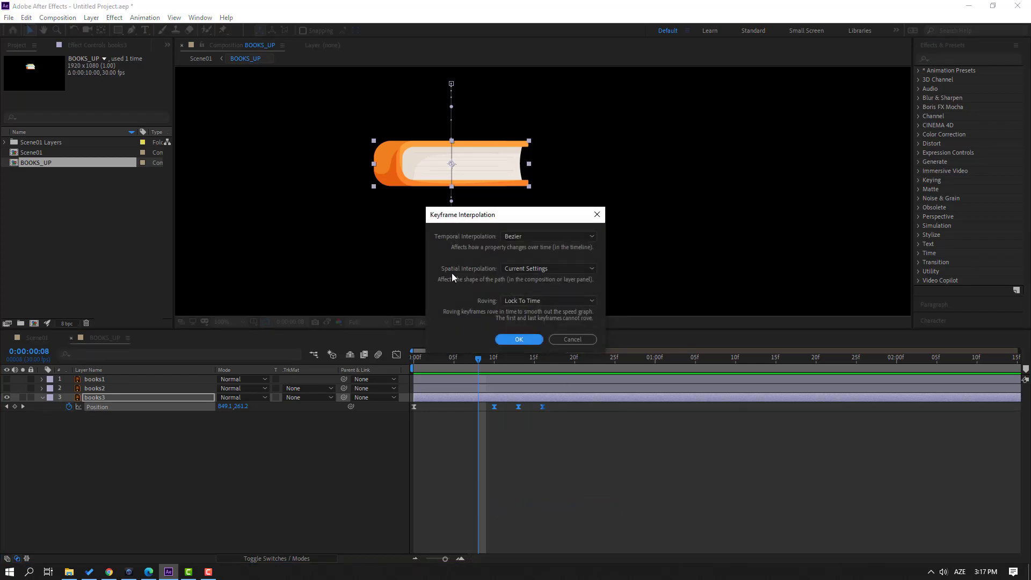
click(523, 268)
click(523, 294)
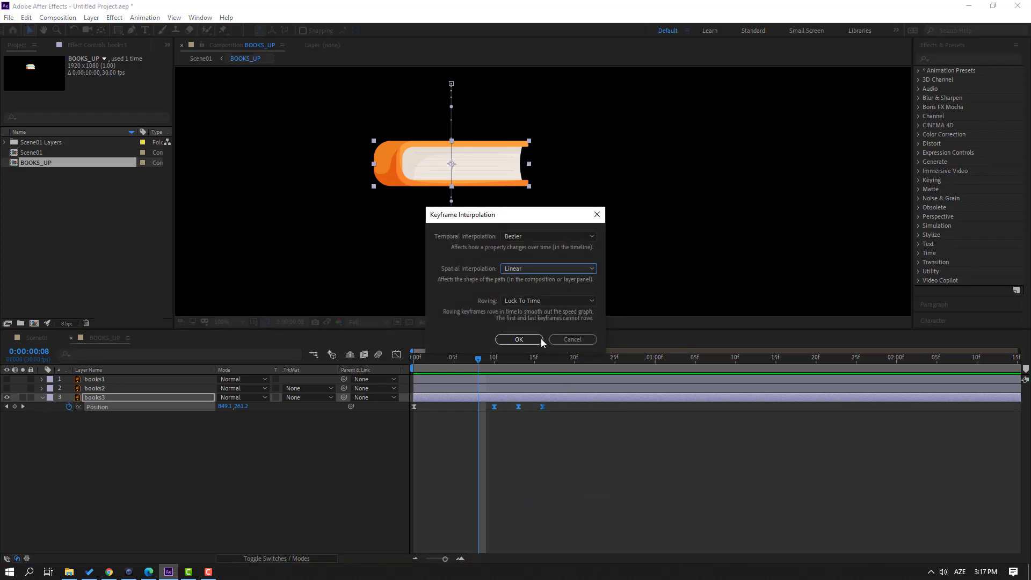
click(529, 340)
click(596, 481)
key(space)
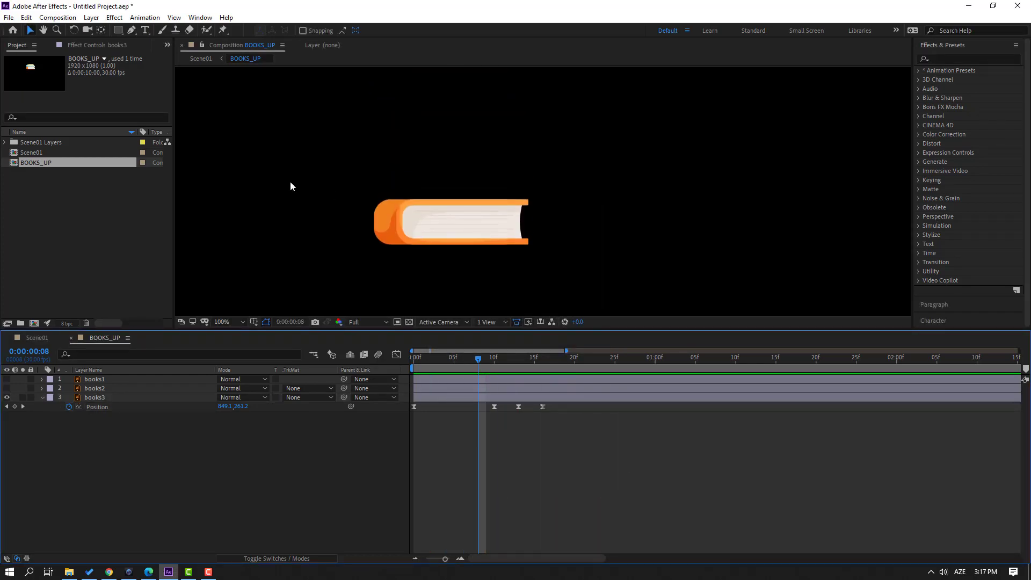
scroll(289, 208, down, 5)
scroll(477, 215, up, 4)
key(space)
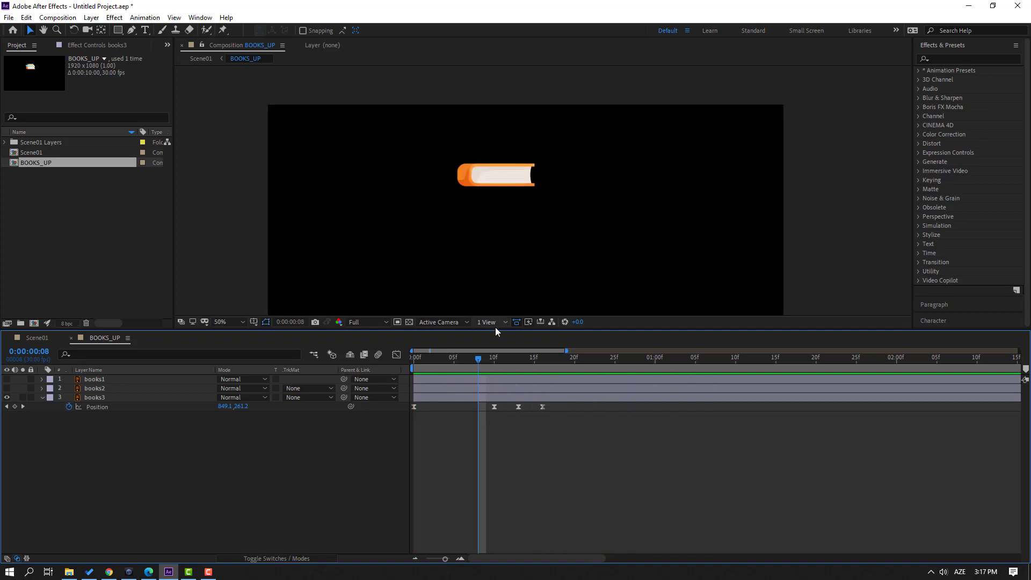
Nudge the book down at the frame 13 Position keyframe to Y 356.1 and preview the smaller bounce
scroll(510, 235, up, 2)
drag(479, 358, 518, 361)
click(518, 406)
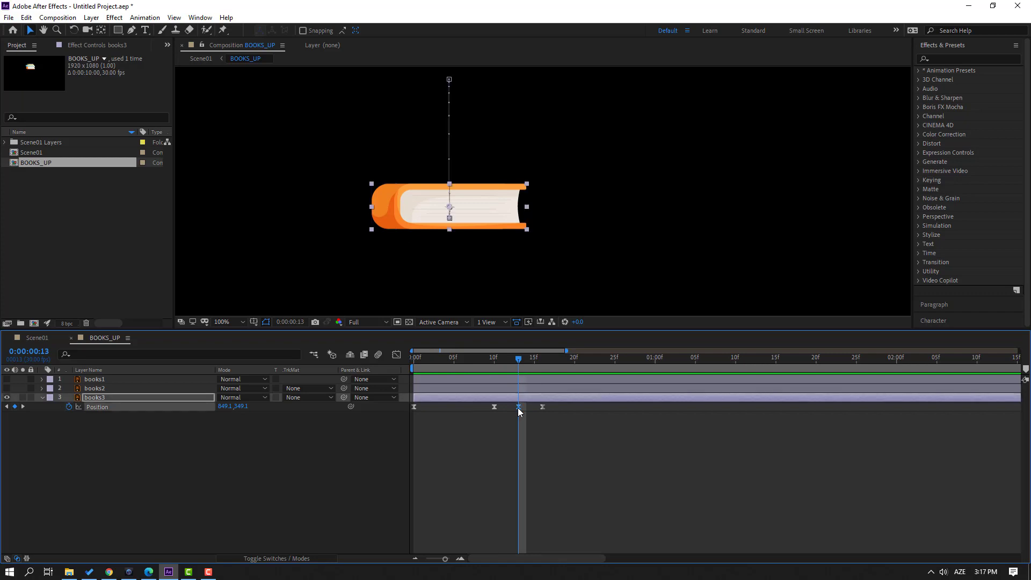
key(Down)
key(Down)
key(Down)
key(Down)
key(Down)
key(Down)
key(Down)
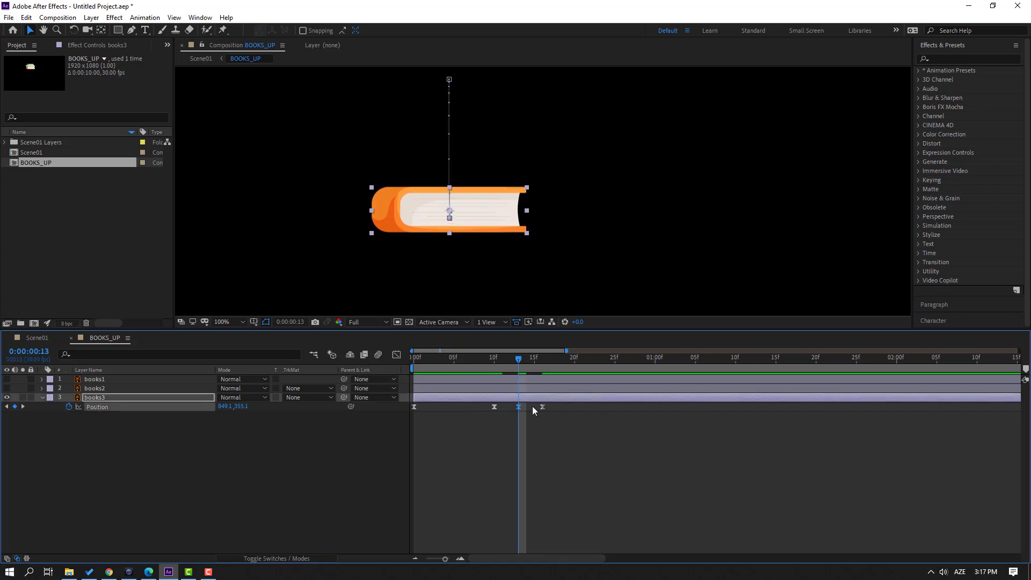
key(space)
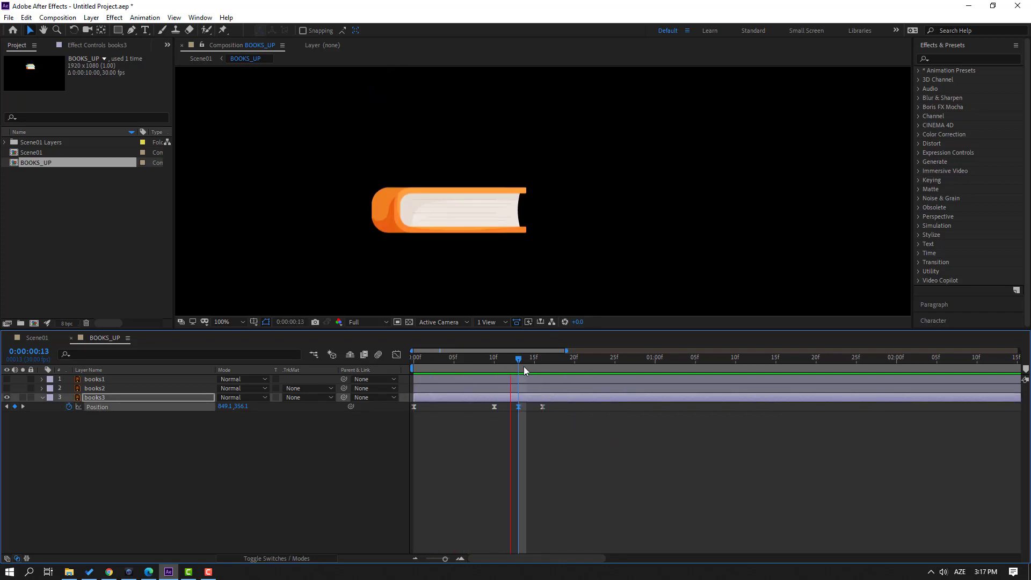
key(space)
Keyframe the books3 Rotation at -8° on frame 0 and 3° on frame 10
drag(518, 362, 396, 365)
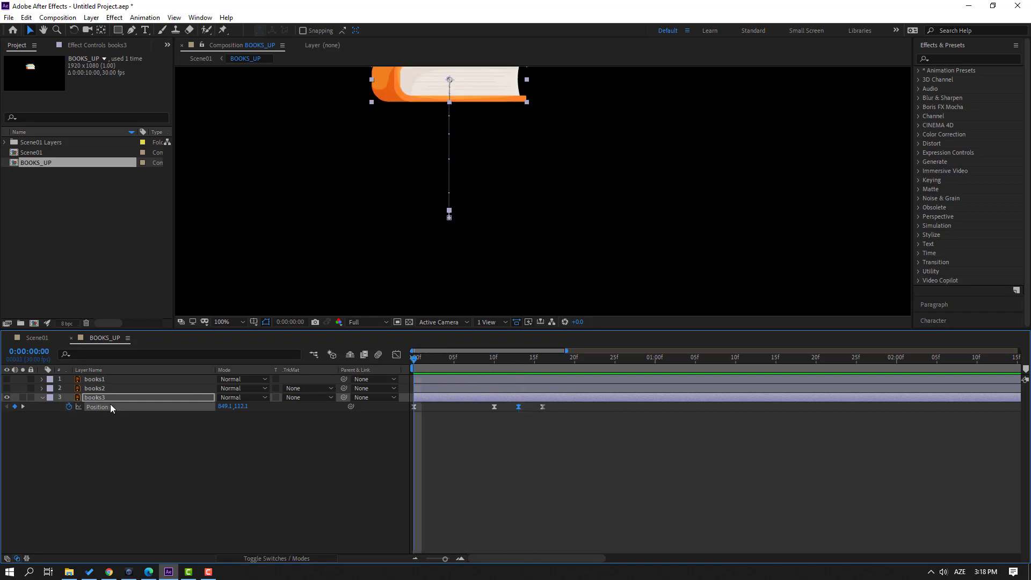
key(shift+r)
click(69, 416)
drag(237, 422, 229, 416)
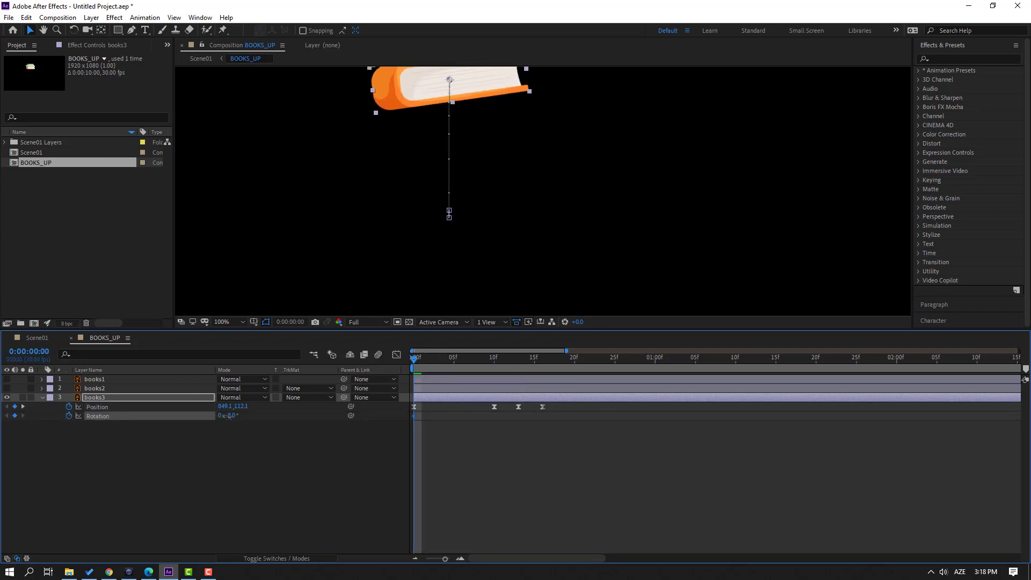
drag(445, 369, 493, 368)
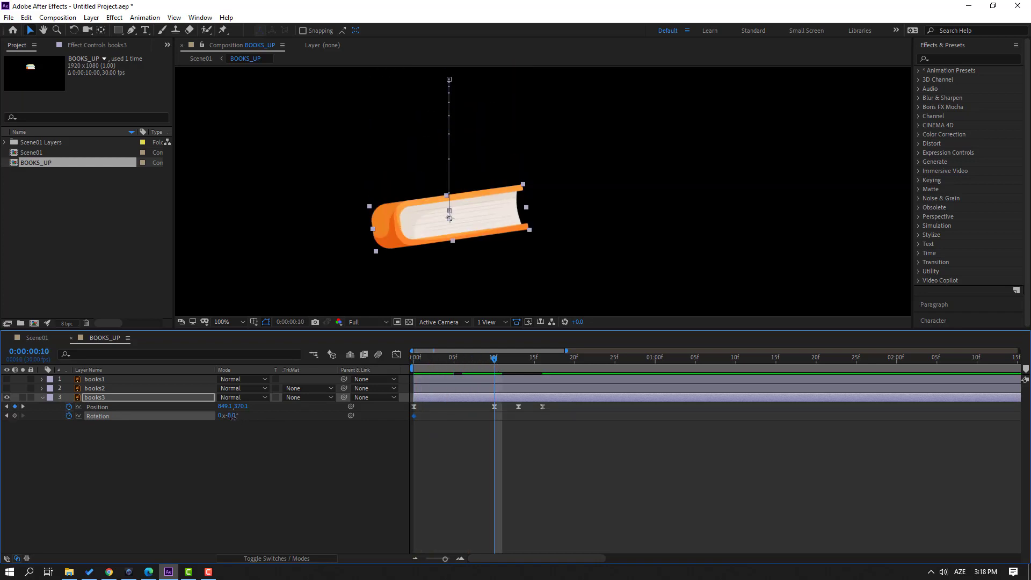
key(Return)
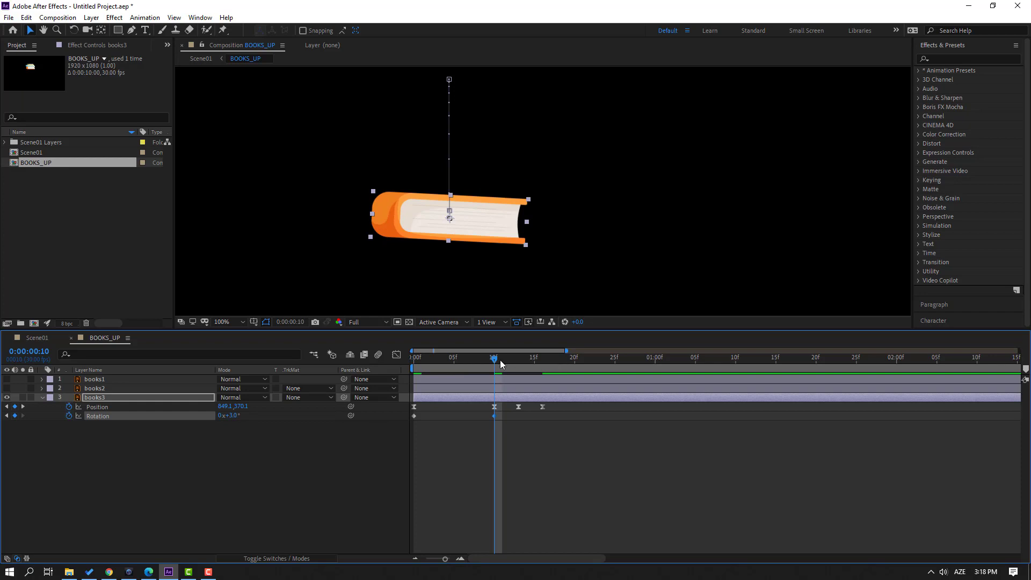
Add books3 Rotation keyframes of -1° at frame 13 and 0° at frame 16
drag(501, 364, 518, 363)
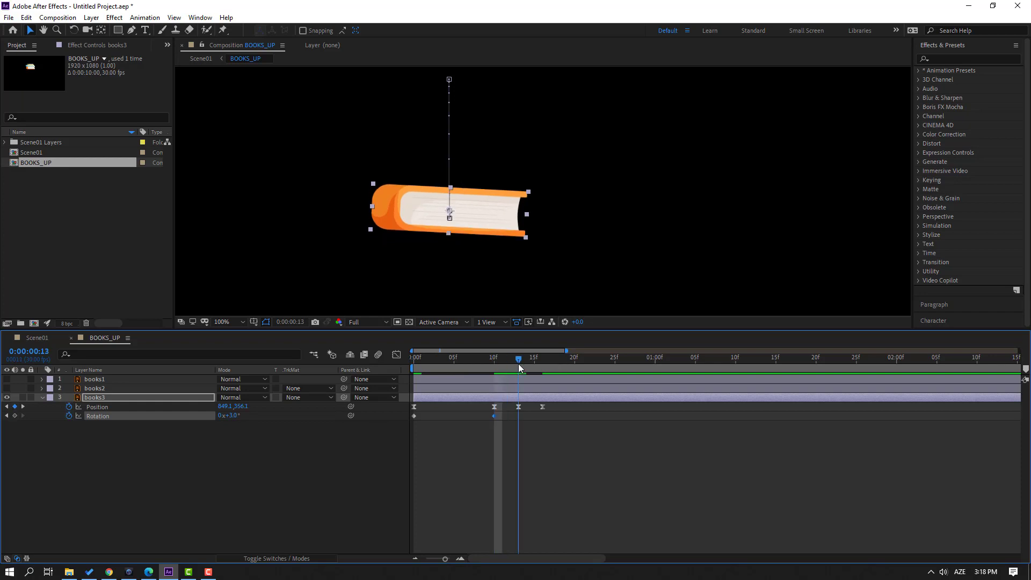
click(234, 416)
text(-1)
key(Return)
drag(518, 360, 540, 361)
key(Return)
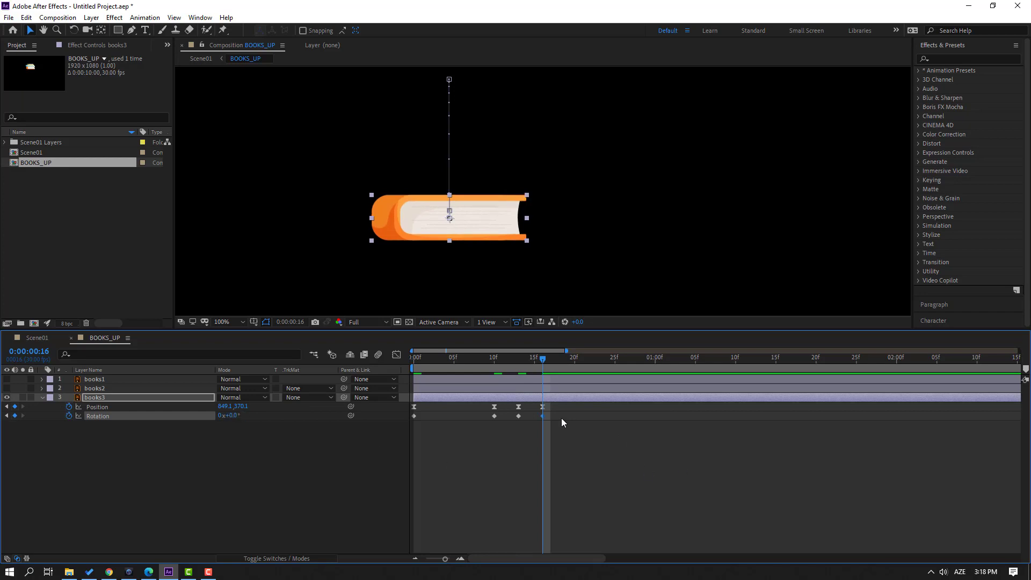
Apply Easy Ease to all four books3 Rotation keyframes and preview the animation
drag(562, 417, 406, 435)
right_click(413, 417)
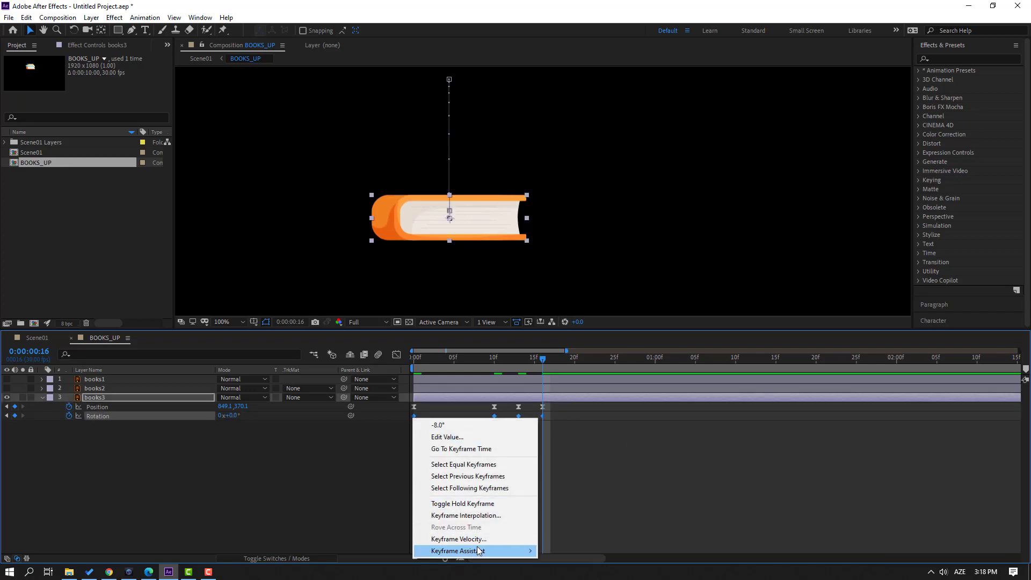
mouse_move(483, 550)
click(570, 476)
key(space)
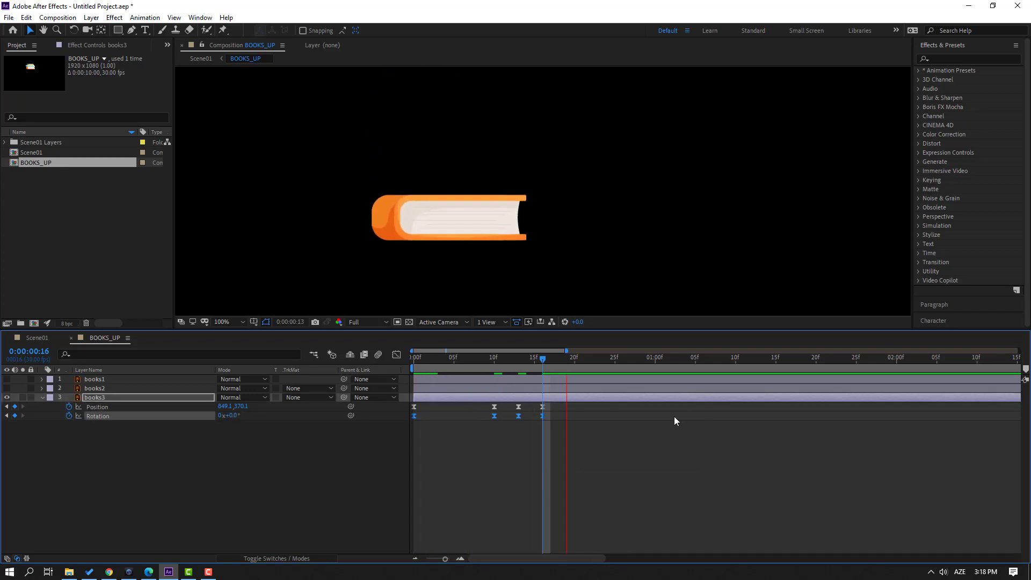
scroll(476, 230, down, 4)
scroll(557, 241, up, 2)
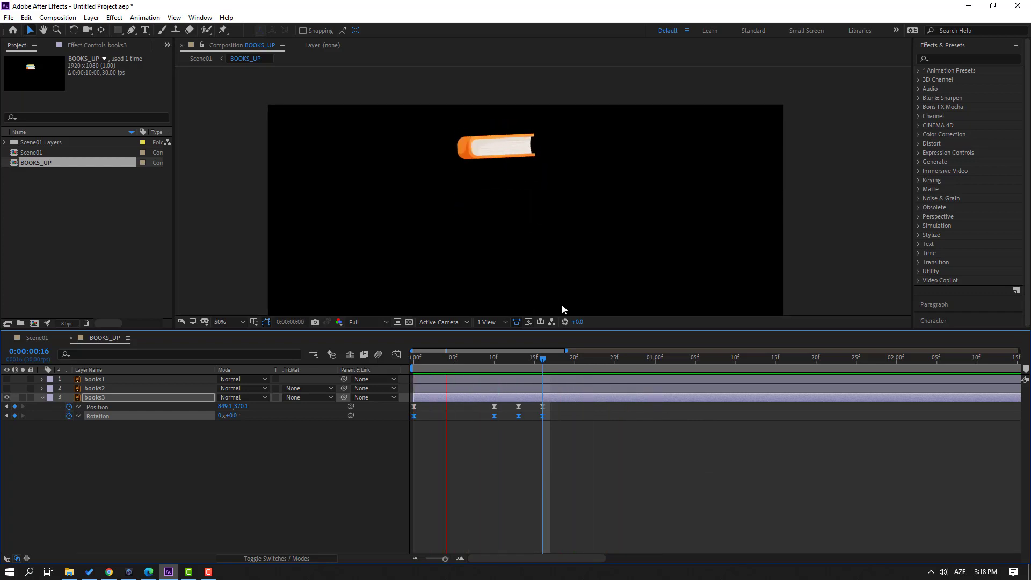
Shift all books3 Position and Rotation keyframes together so that they begin at frame 5, and reselect the layer
drag(514, 359, 412, 360)
drag(552, 405, 453, 420)
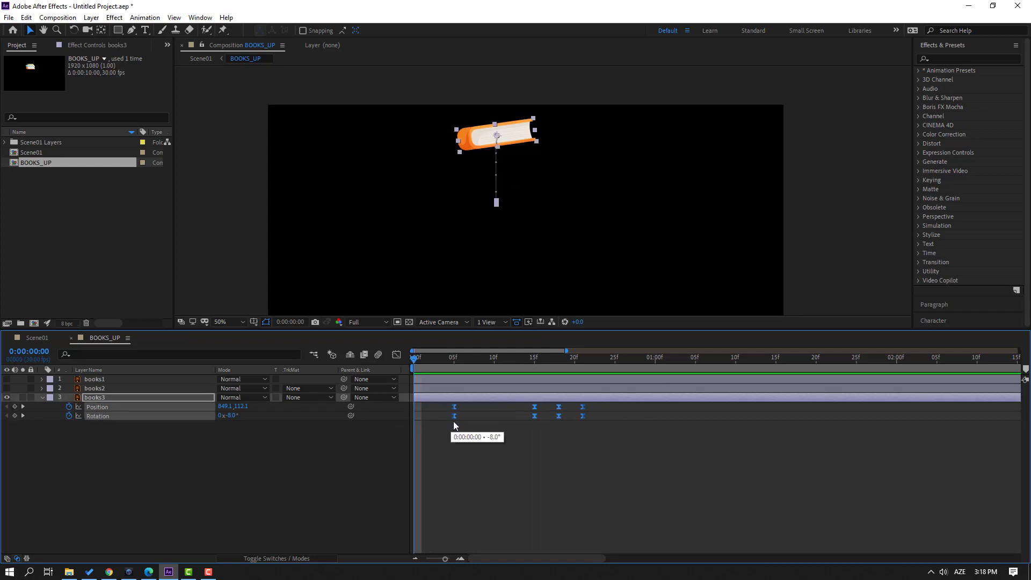
click(179, 458)
click(98, 399)
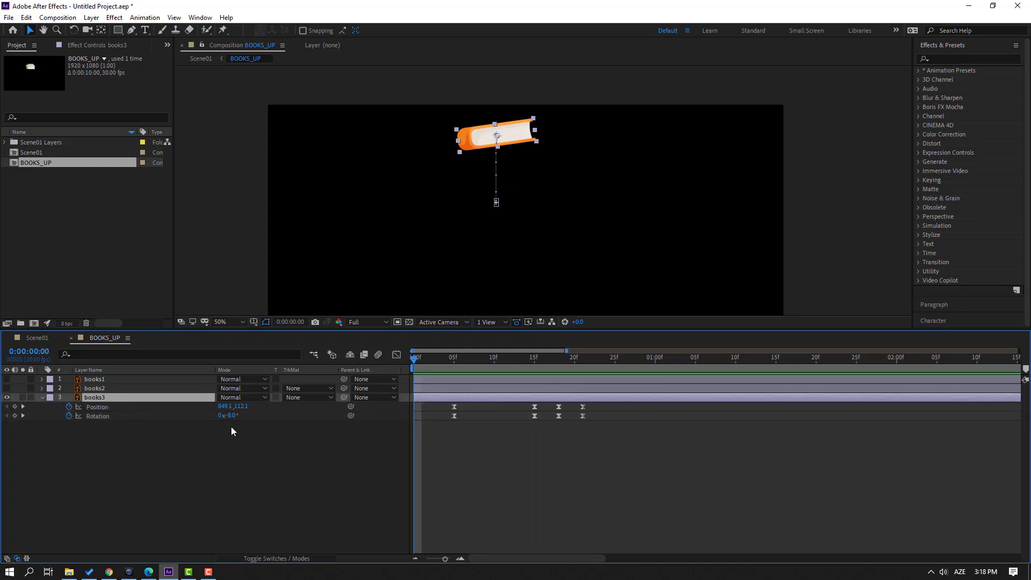
Keyframe the books3 Scale at 100% on frame 4 and 0% on frame 0
key(shift+s)
click(68, 416)
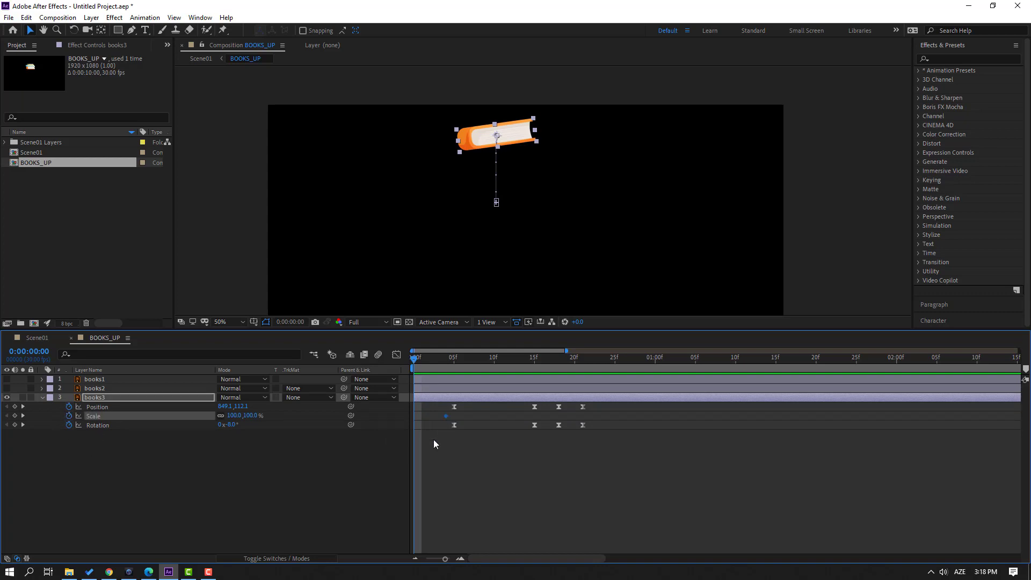
text(0)
key(Return)
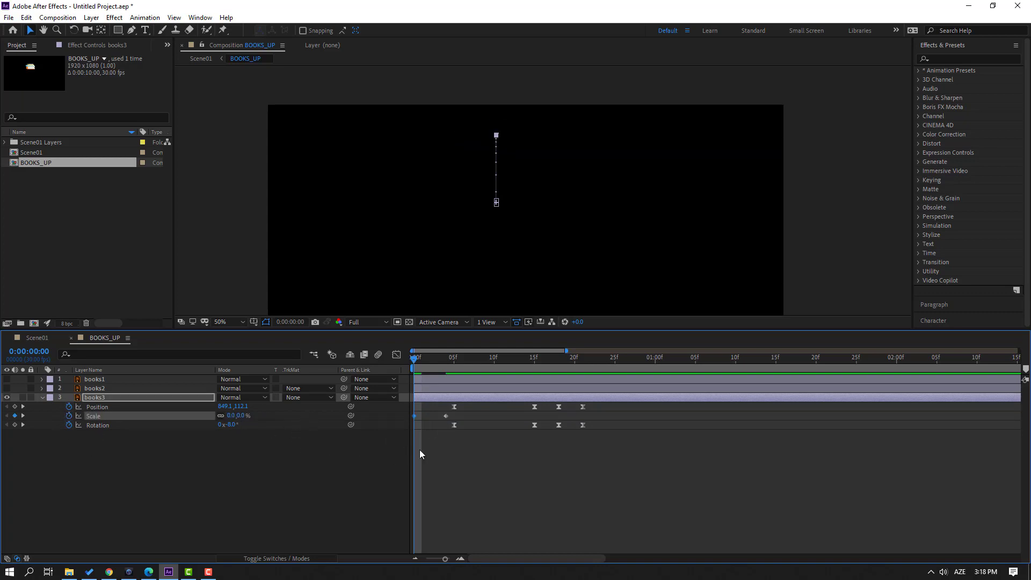
Apply Easy Ease to both books3 Scale keyframes and preview the animation
drag(407, 423, 408, 423)
right_click(413, 418)
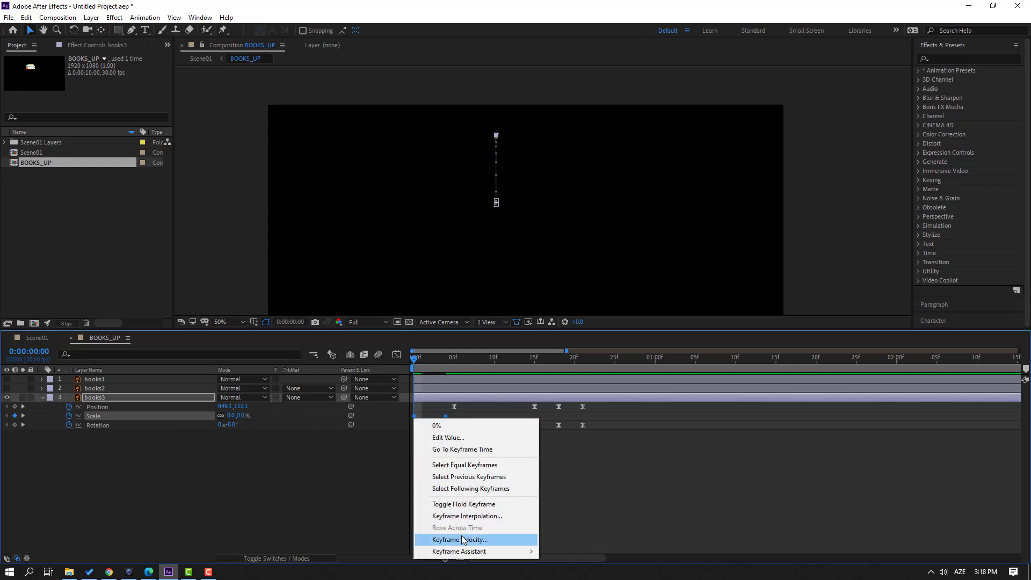
mouse_move(464, 551)
click(574, 483)
key(space)
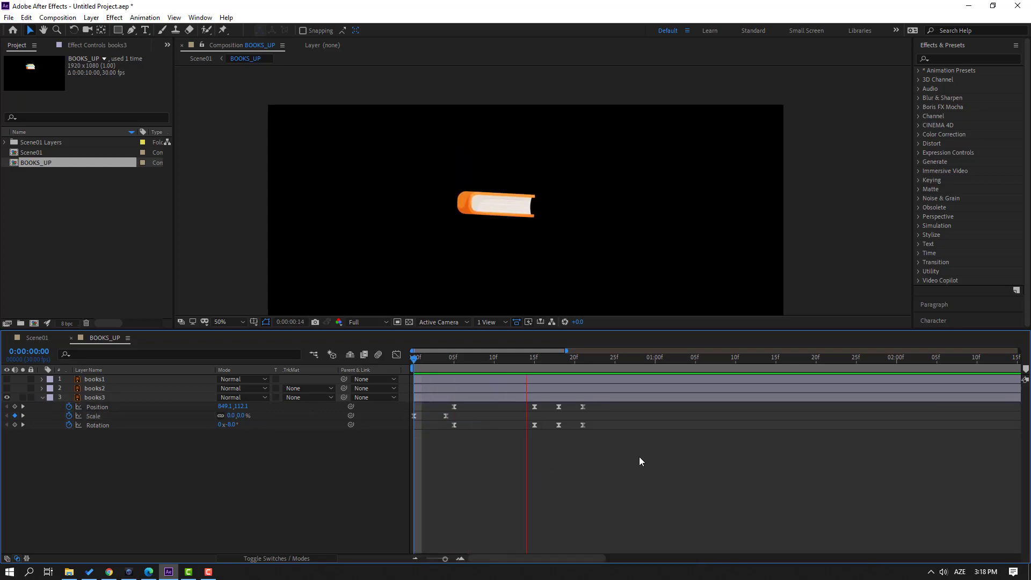
End the work area at frame 23 and return the playhead to frame 0
drag(578, 362, 597, 363)
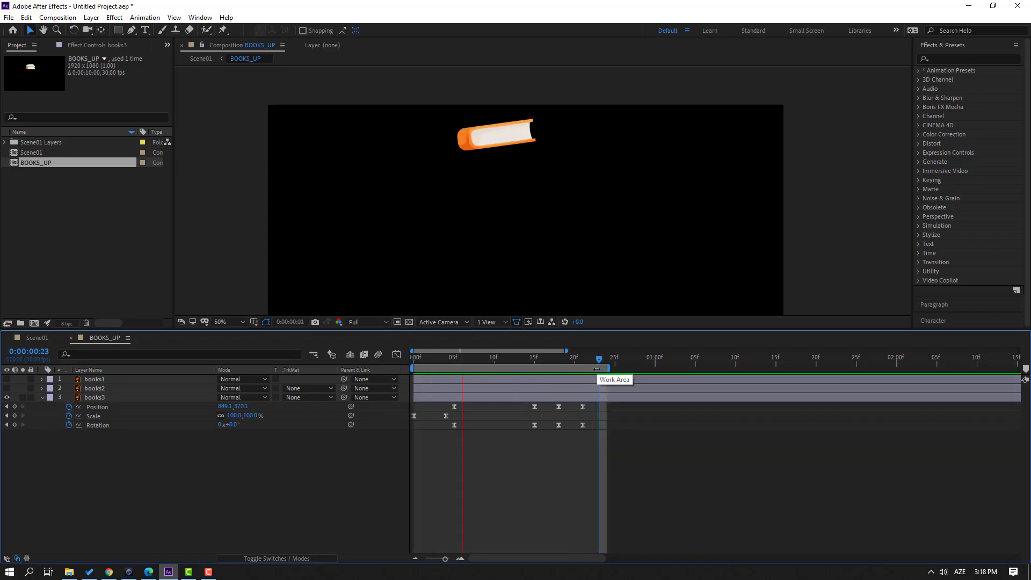
key(space)
drag(594, 359, 143, 403)
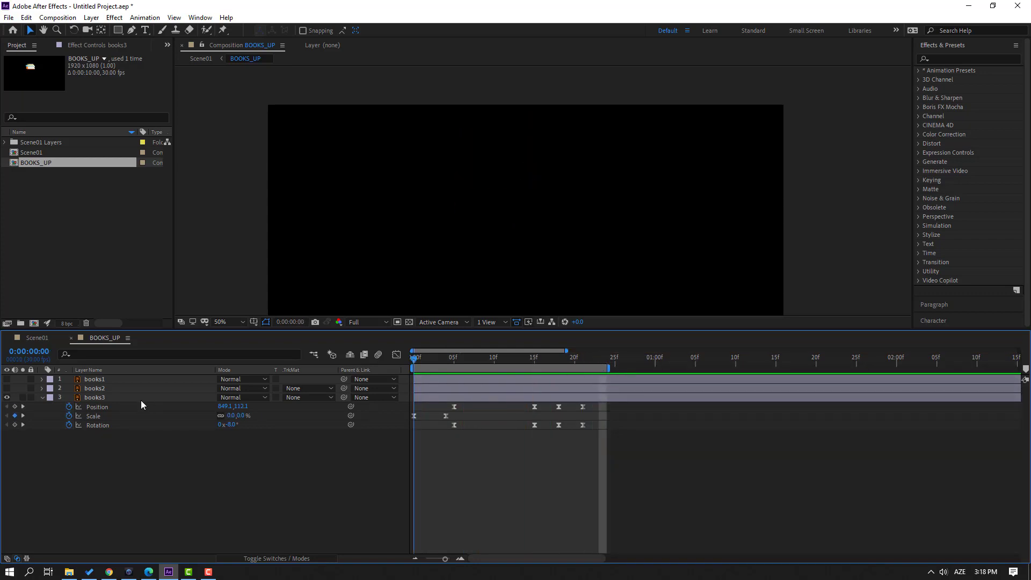
Copy all books3 Position, Scale and Rotation keyframes to the books2 layer at frame 0, make books2 visible and preview
drag(596, 408, 414, 436)
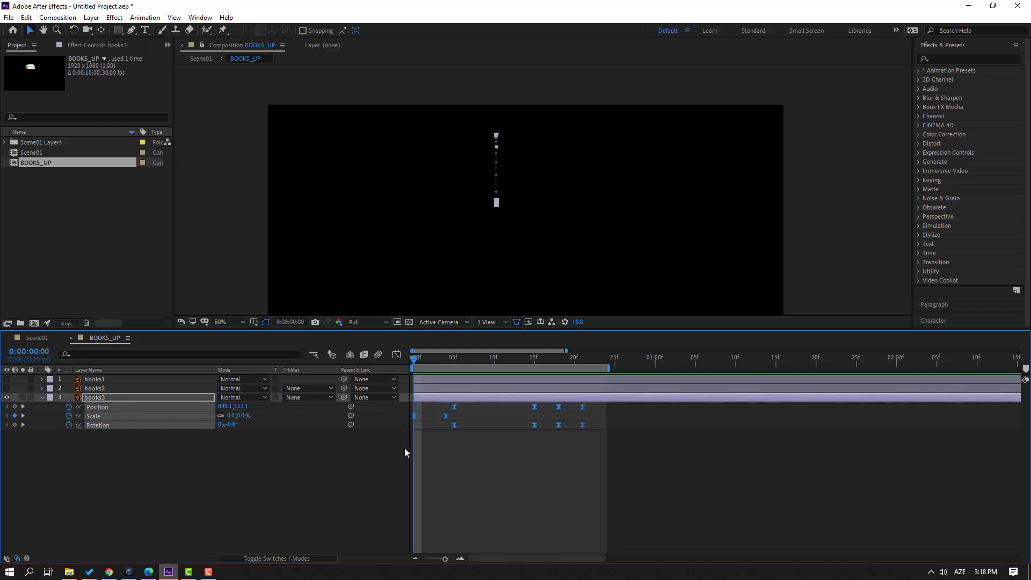
click(401, 449)
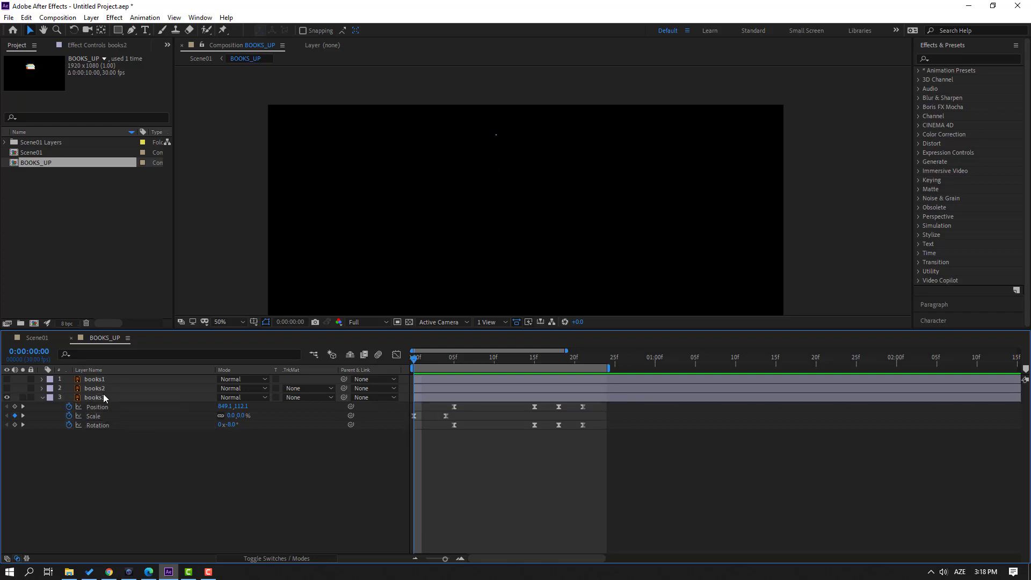
click(102, 391)
click(7, 388)
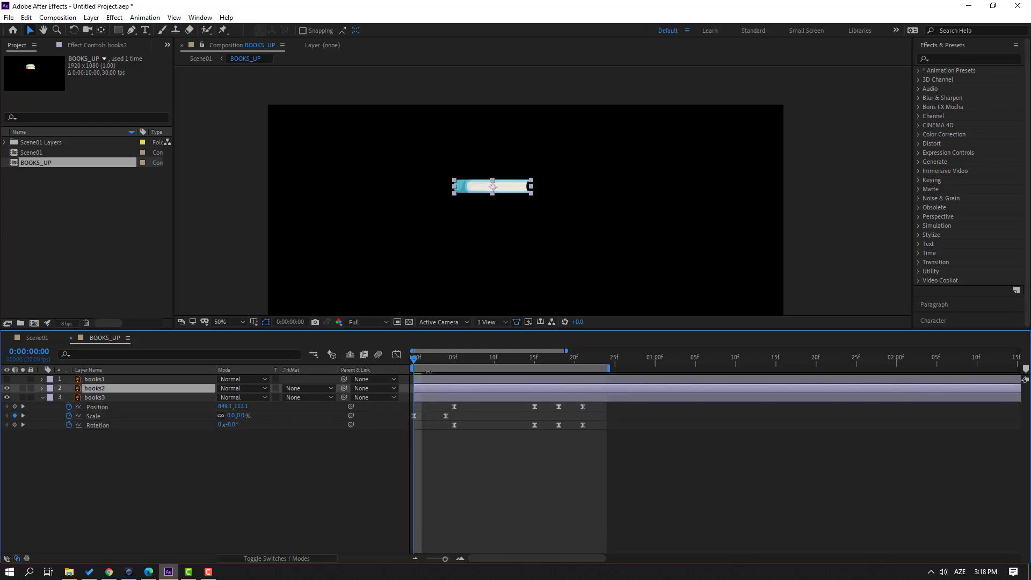
key(Return)
key(ctrl+v)
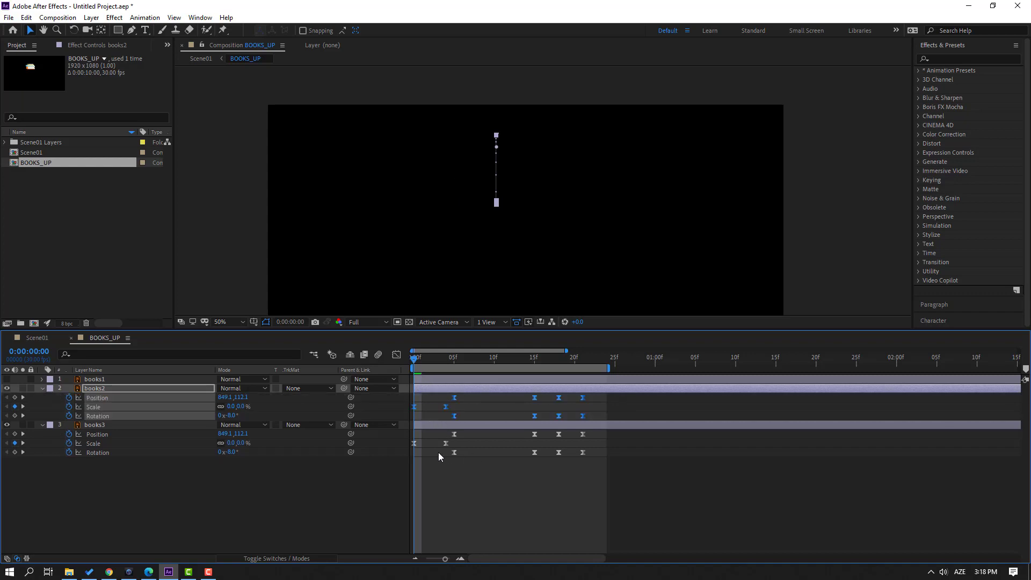
key(space)
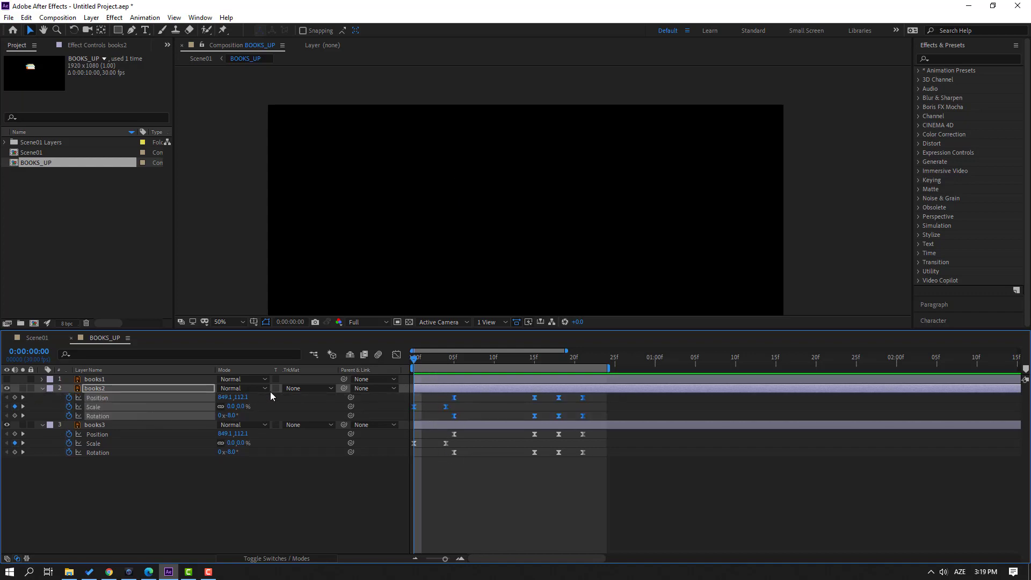
key(space)
Make the books1 layer visible, paste the copied book keyframes onto it at frame 0 and preview
click(99, 381)
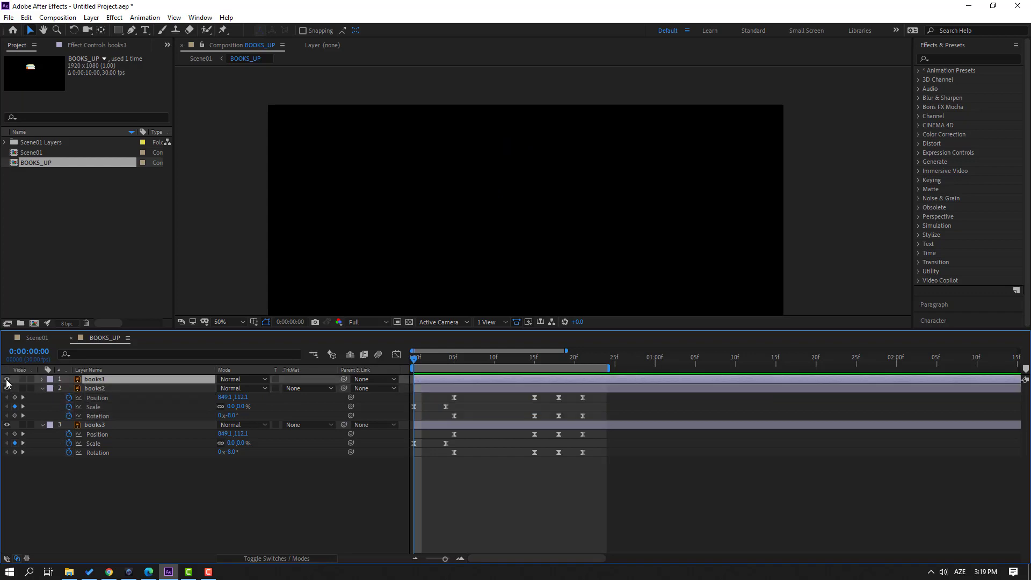
click(7, 379)
key(space)
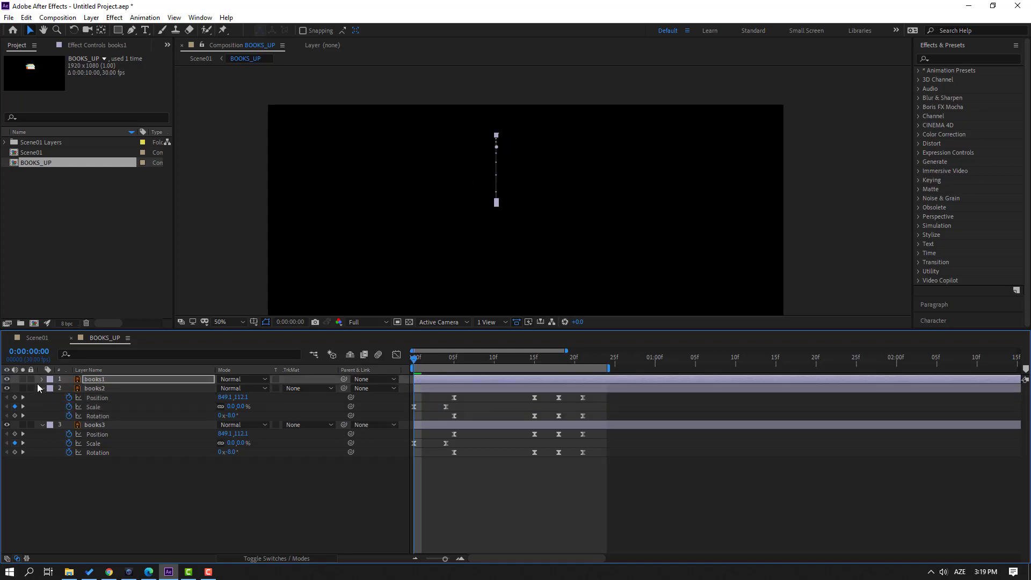
key(space)
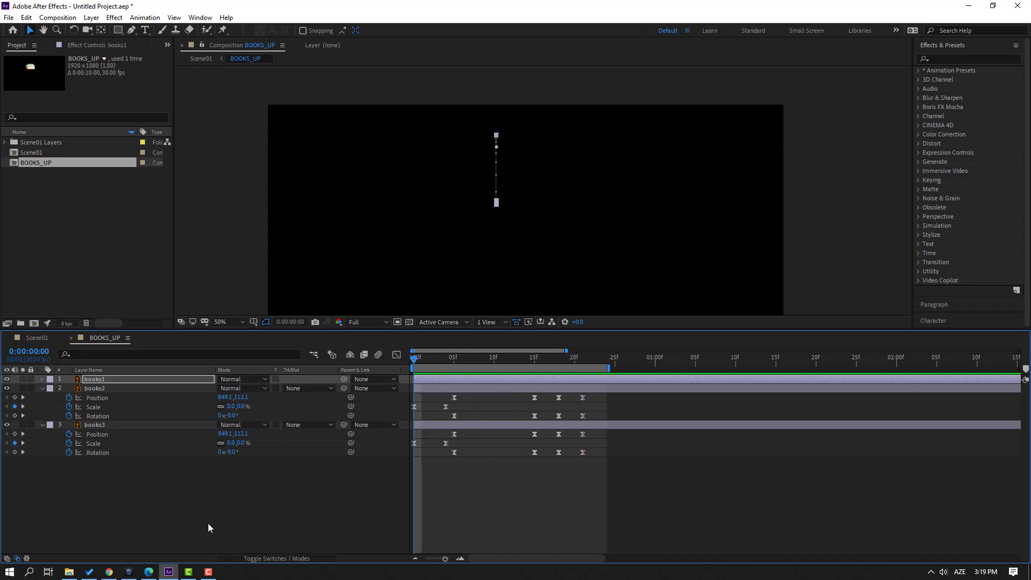
Raise all books2 Position keyframes together so the blue book rests on the orange one, with Position 849.1, 305.1 at frame 21
click(43, 424)
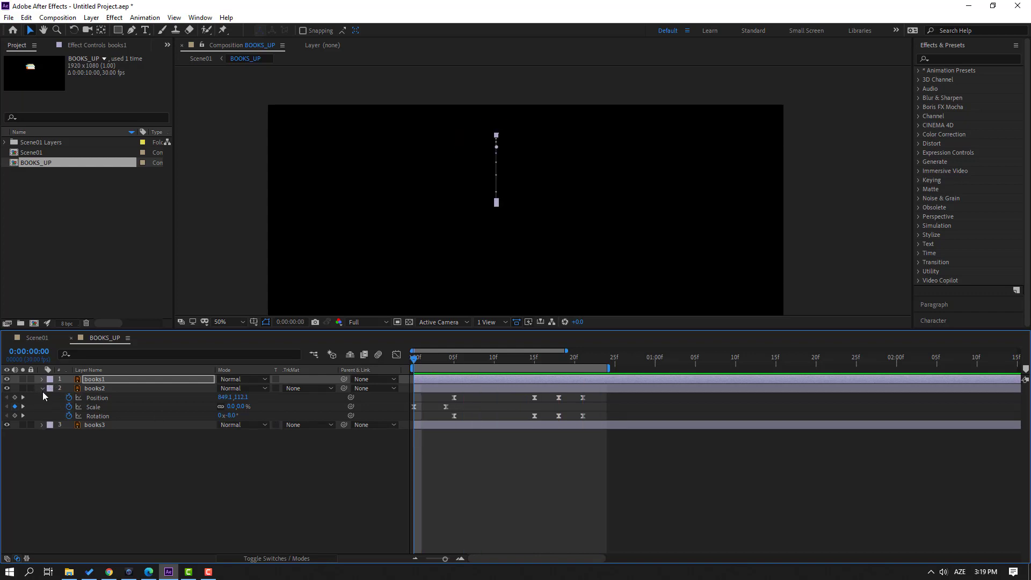
click(43, 388)
click(97, 388)
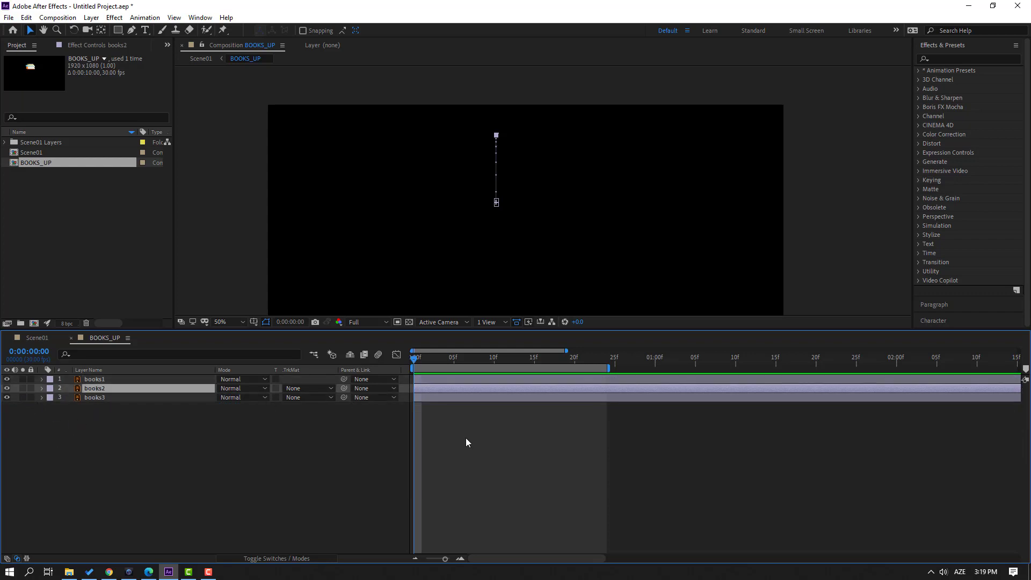
key(p)
drag(609, 397, 435, 411)
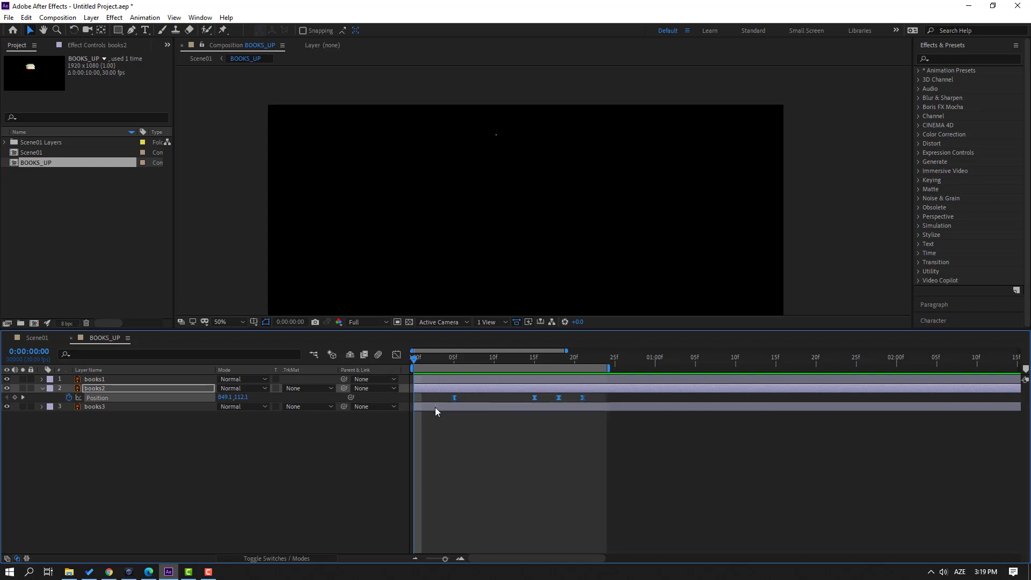
drag(417, 358, 579, 366)
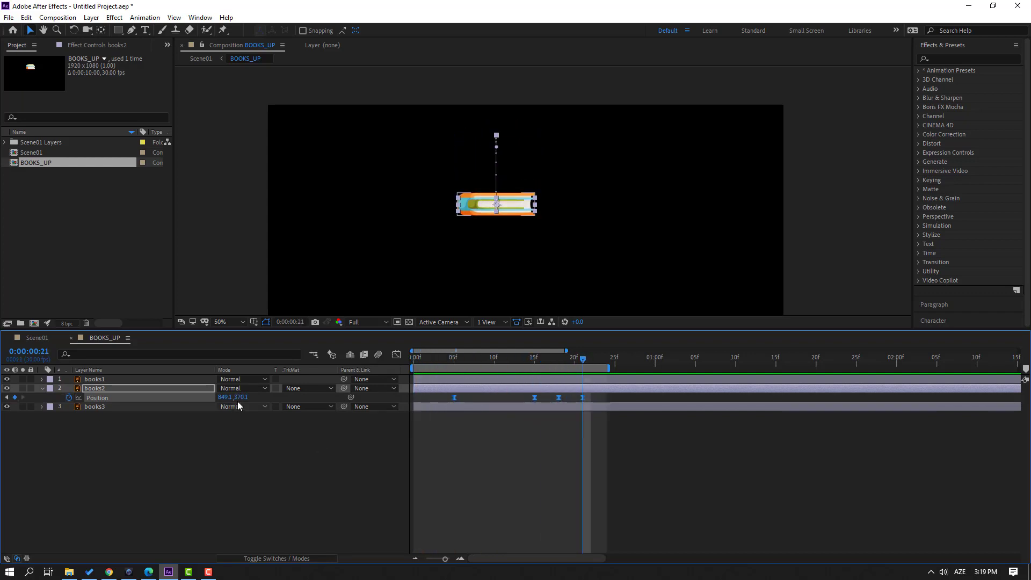
drag(240, 397, 214, 404)
key(space)
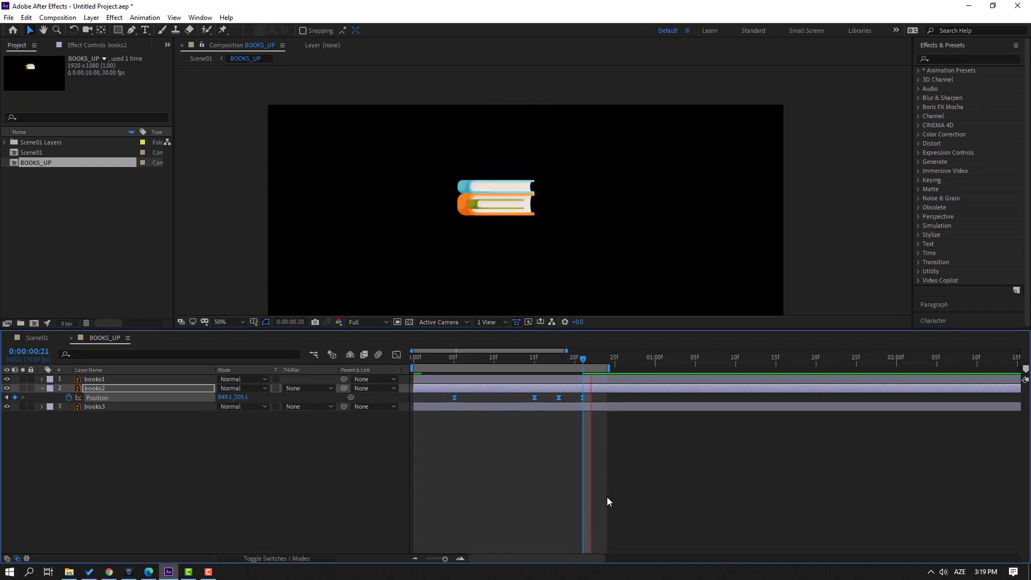
key(space)
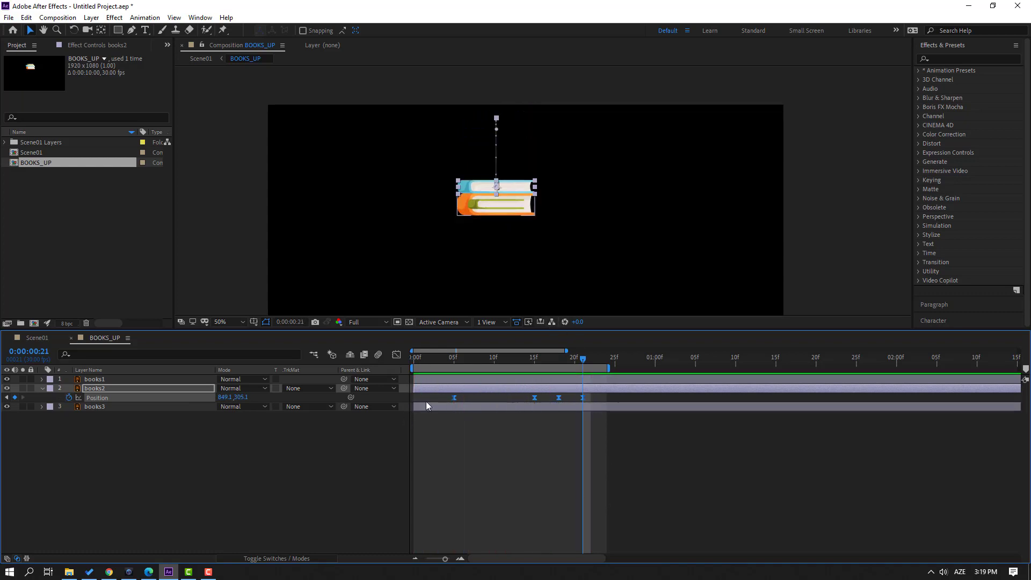
Delay the books2 layer so that it starts at frame 4, and preview the timing
drag(426, 388, 454, 395)
key(space)
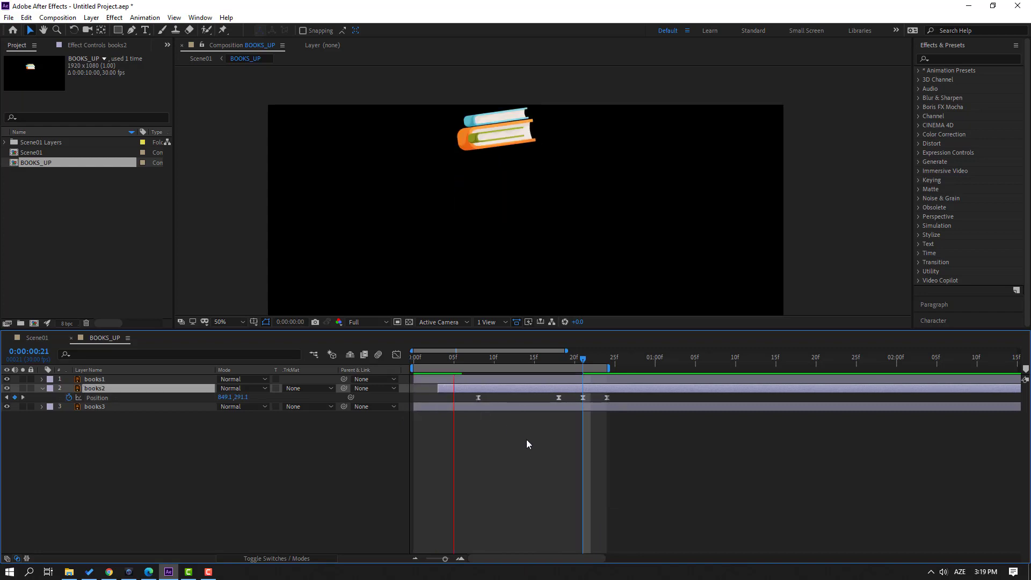
key(space)
key(space)
key(space)
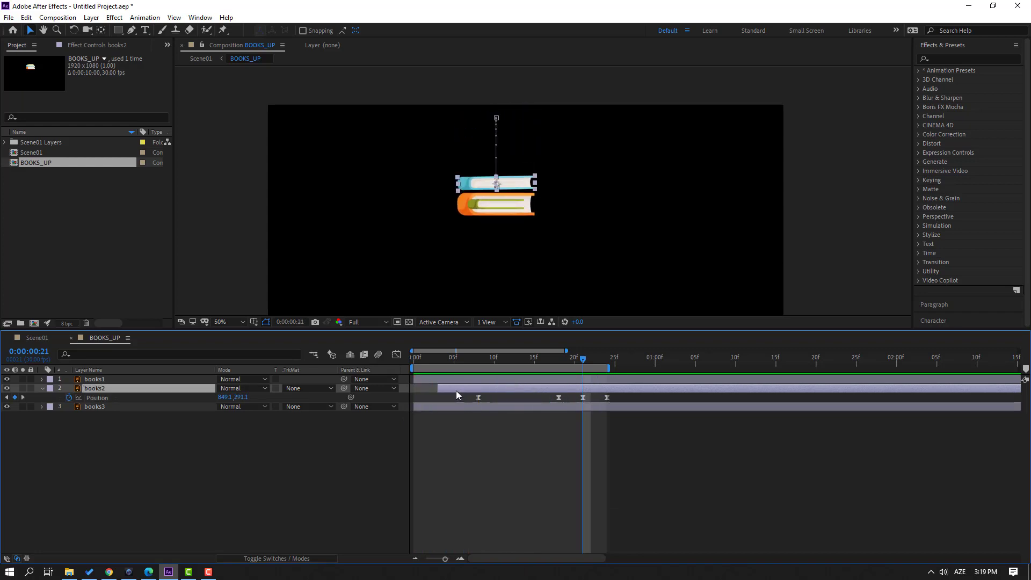
drag(456, 394, 464, 395)
key(space)
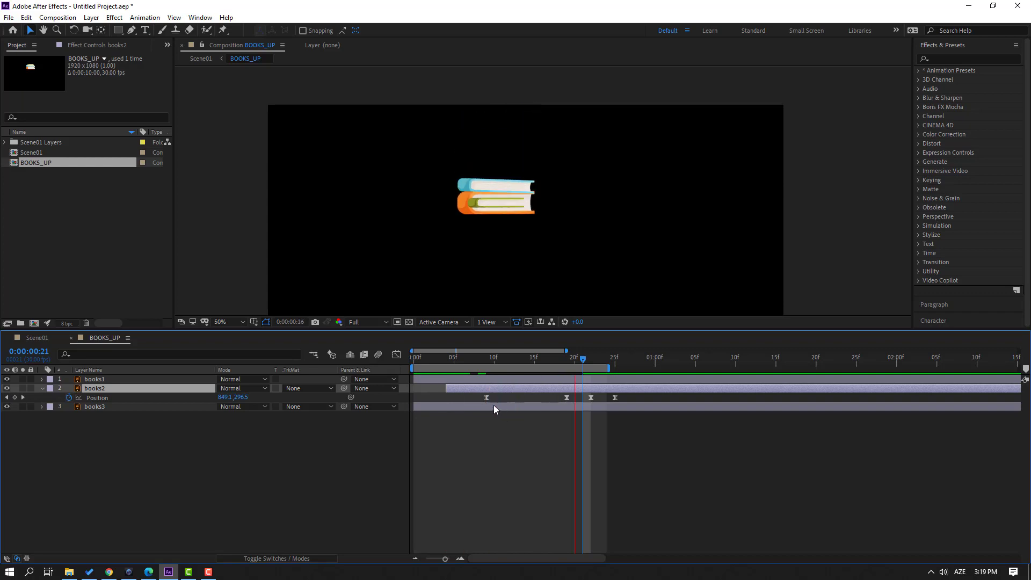
key(space)
Raise all books1 Position keyframes together so the green book rests on the blue one, with Position 849.1, 253.1 at frame 21
click(91, 381)
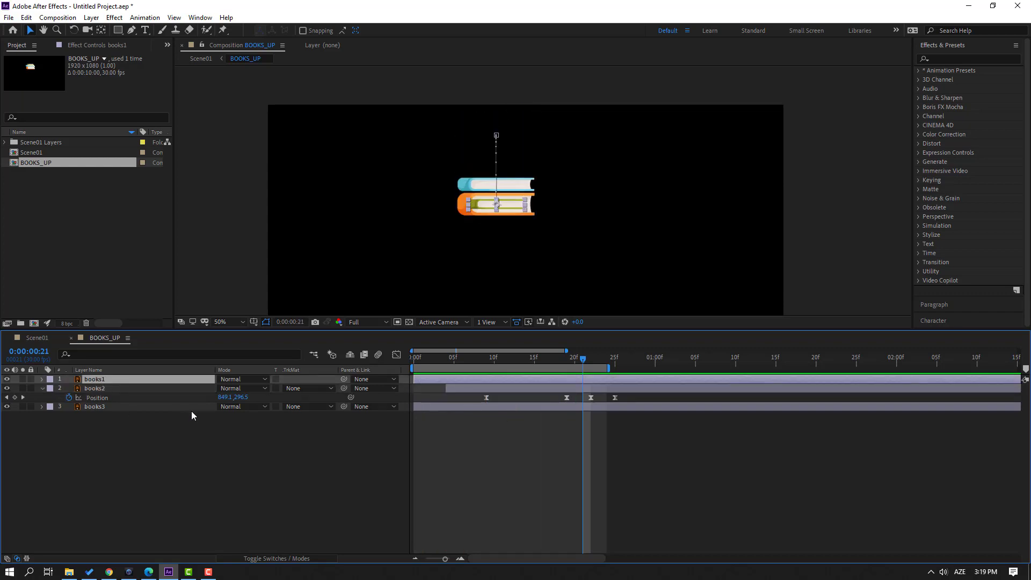
key(p)
drag(593, 383, 436, 398)
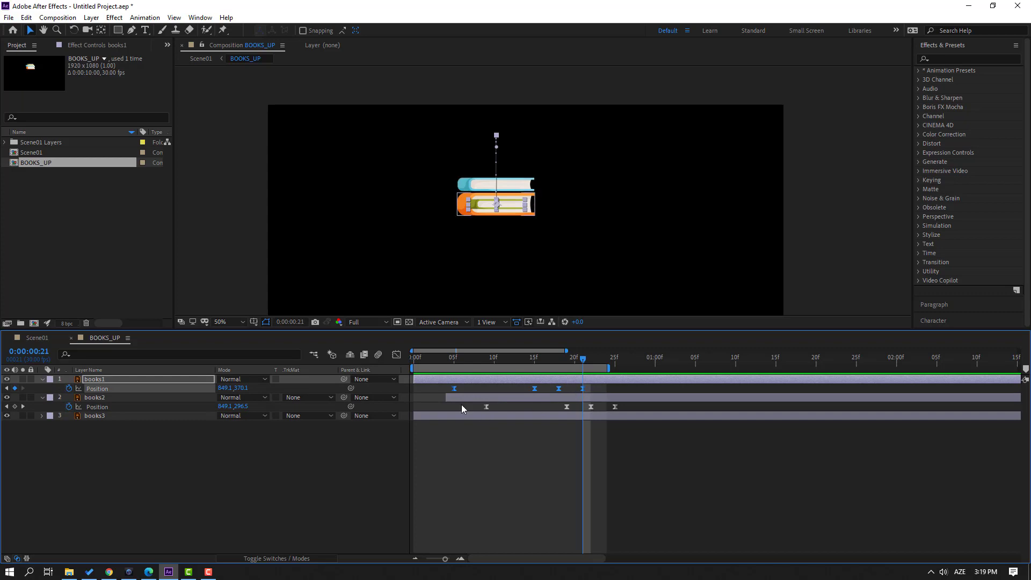
drag(243, 388, 168, 398)
drag(505, 201, 575, 147)
scroll(586, 249, up, 3)
drag(582, 240, 579, 119)
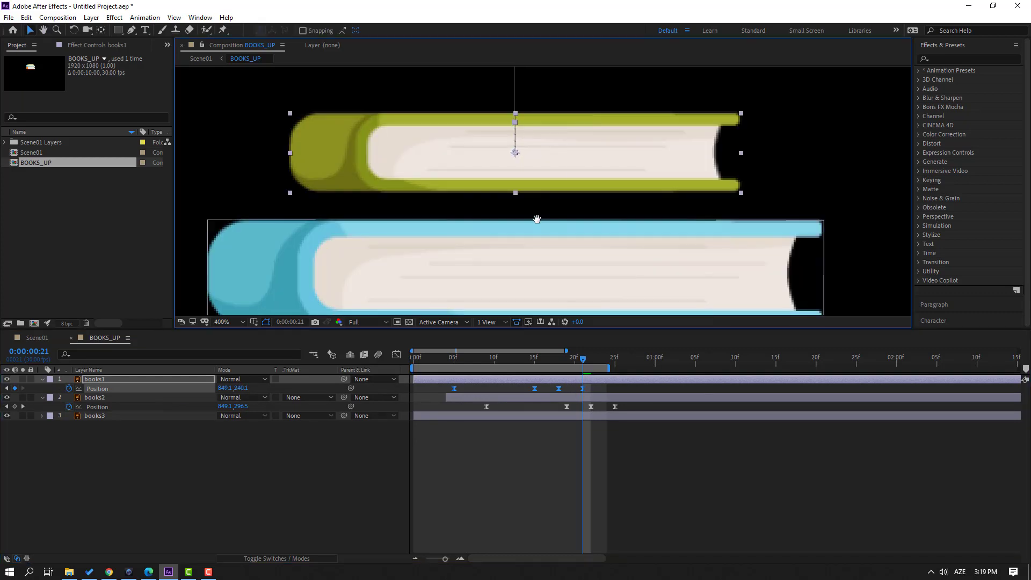
drag(544, 238, 545, 207)
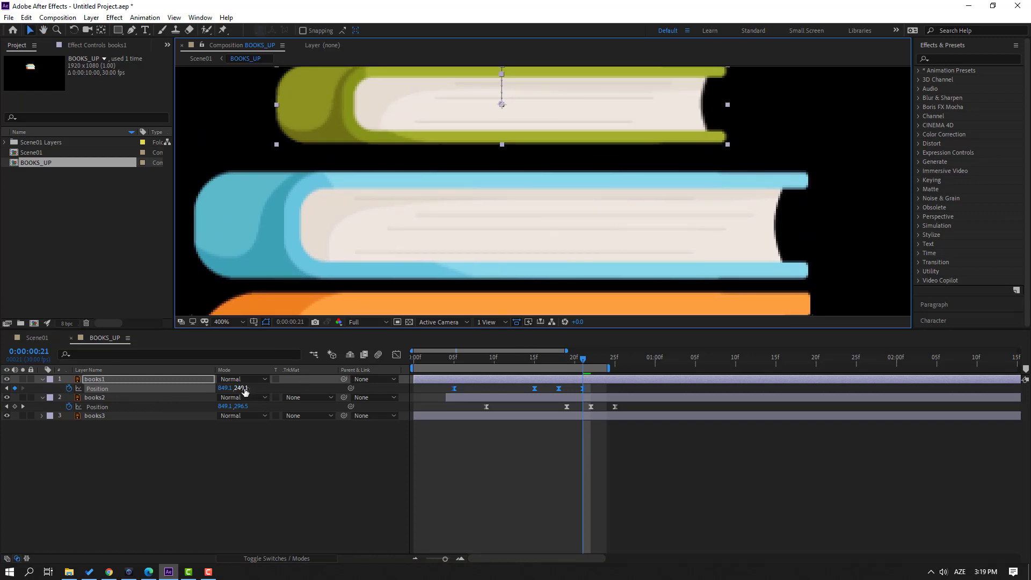
drag(244, 390, 251, 386)
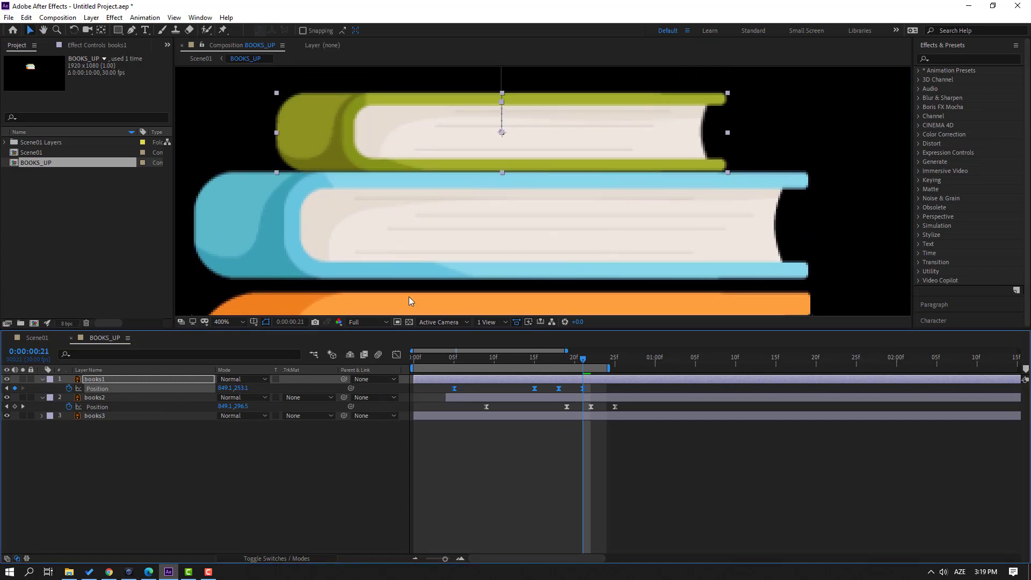
Delay the books1 layer so that it starts at frame 9, and preview the three falling books
key(comma)
drag(430, 378, 508, 379)
key(comma)
key(comma)
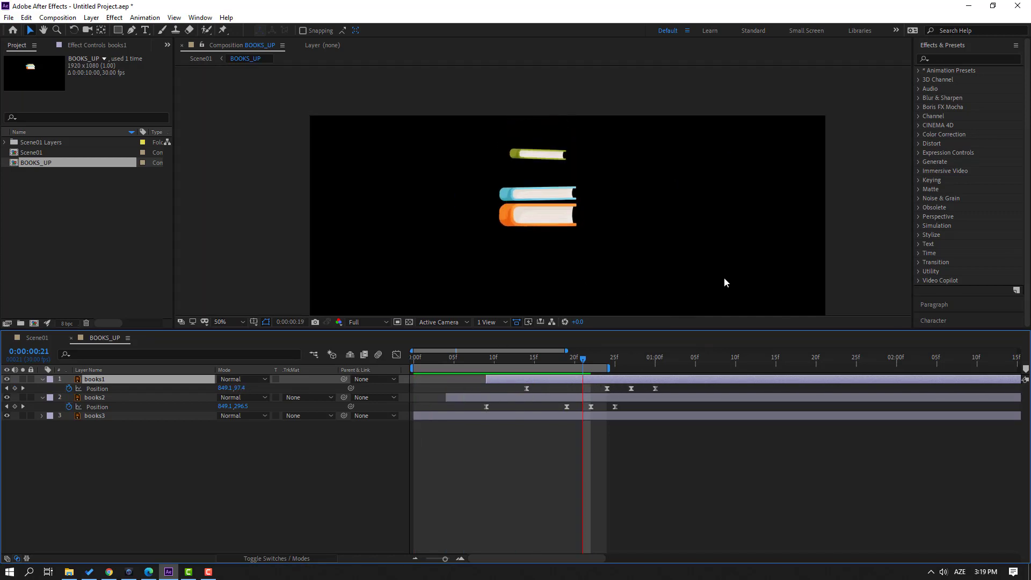
key(space)
Extend the work area to 0;00;01;05, fit the composition in the viewer and preview the full book stack animation
drag(609, 368, 696, 367)
key(space)
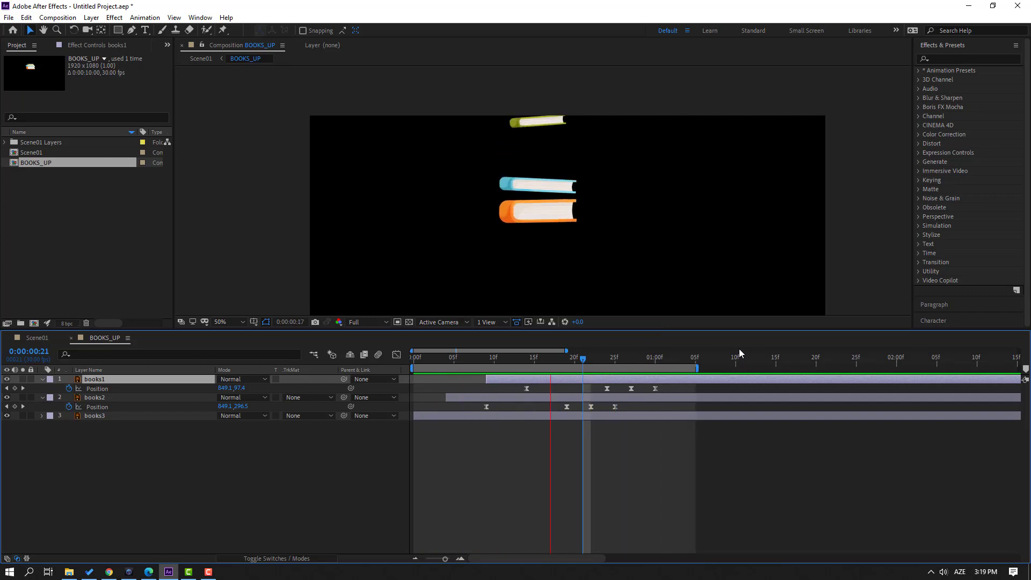
key(comma)
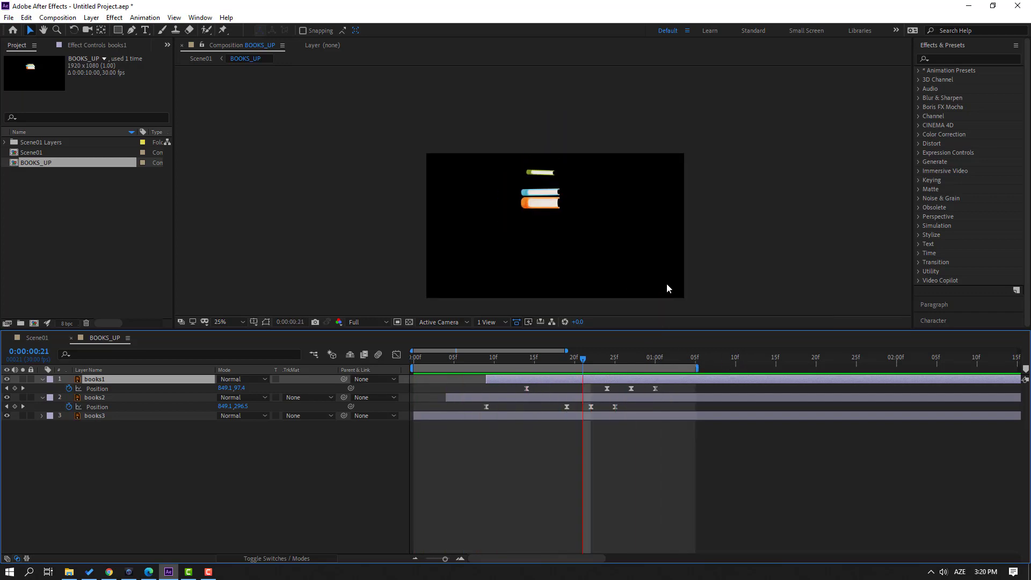
click(226, 321)
click(231, 334)
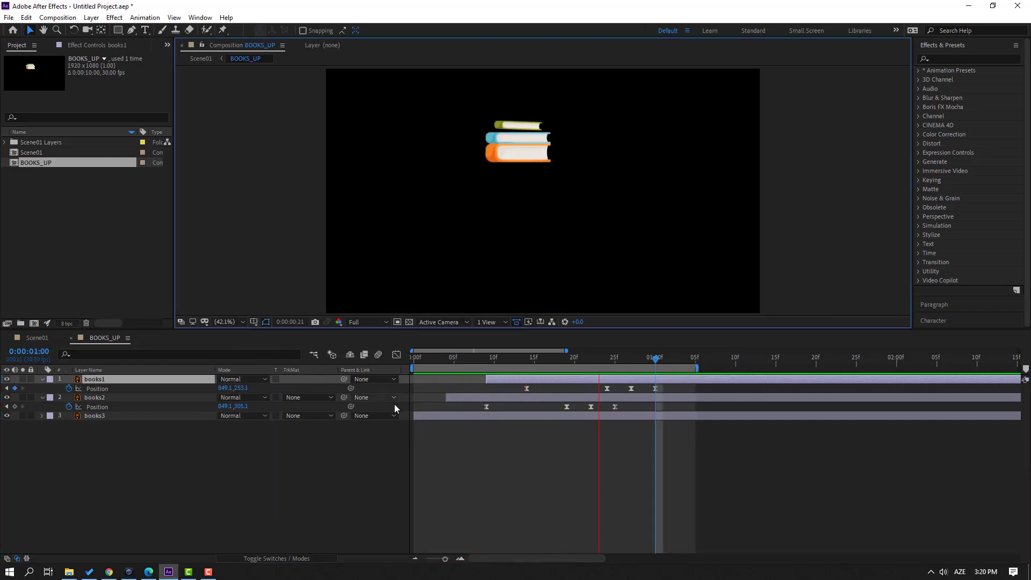
key(space)
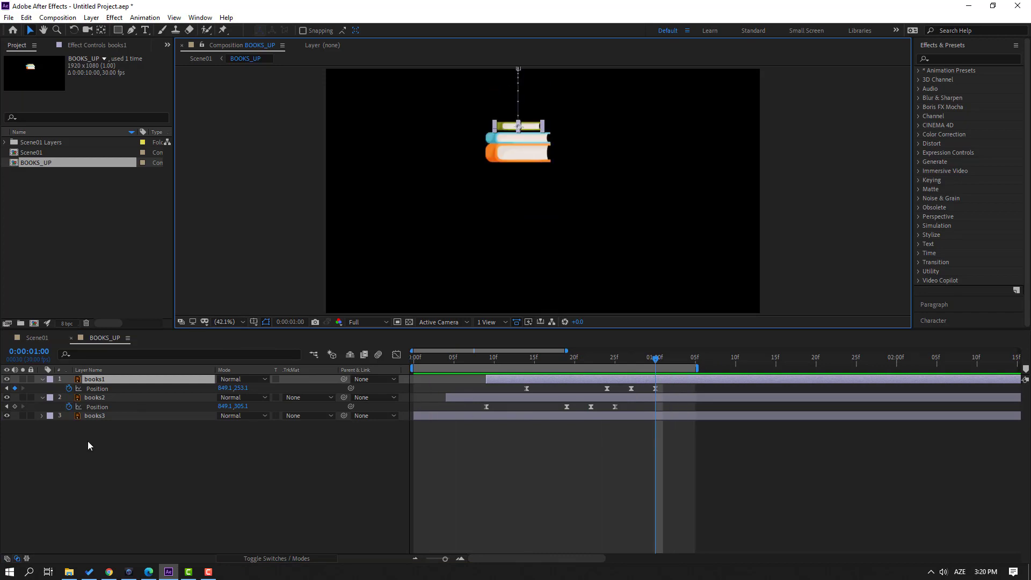
Switch to the Scene01 composition and preview the book animation there from frame 0
click(33, 337)
drag(464, 361, 386, 369)
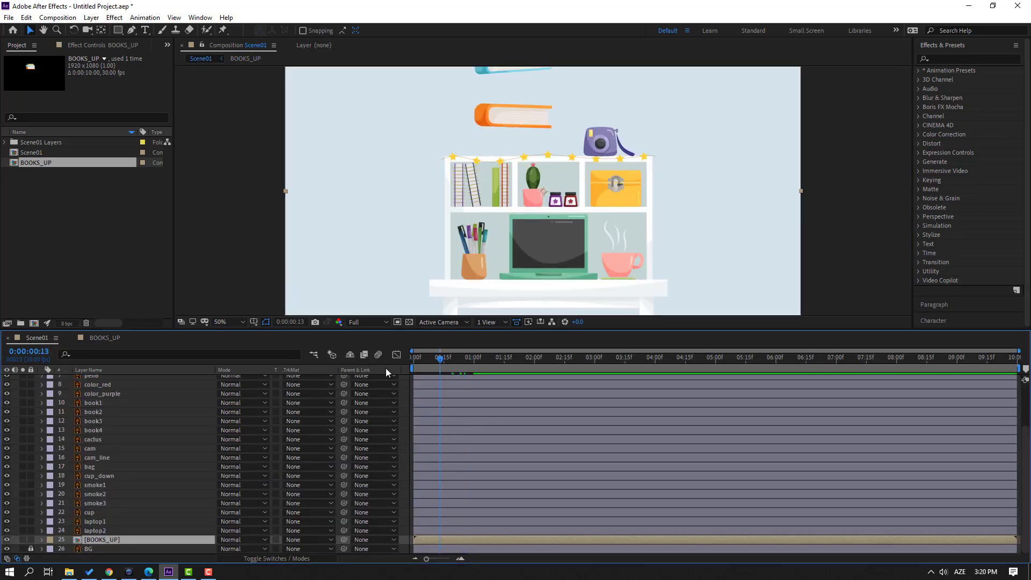
key(space)
scroll(336, 285, down, 2)
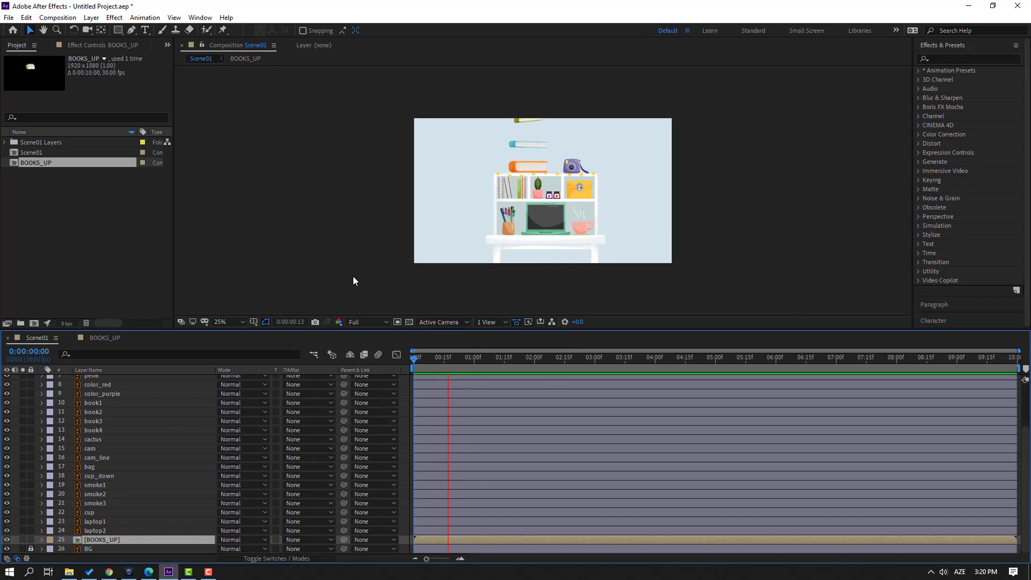
Turn on Collapse Transformations for the BOOKS_UP layer in Scene01, preview the falling books and return to frame 0
key(space)
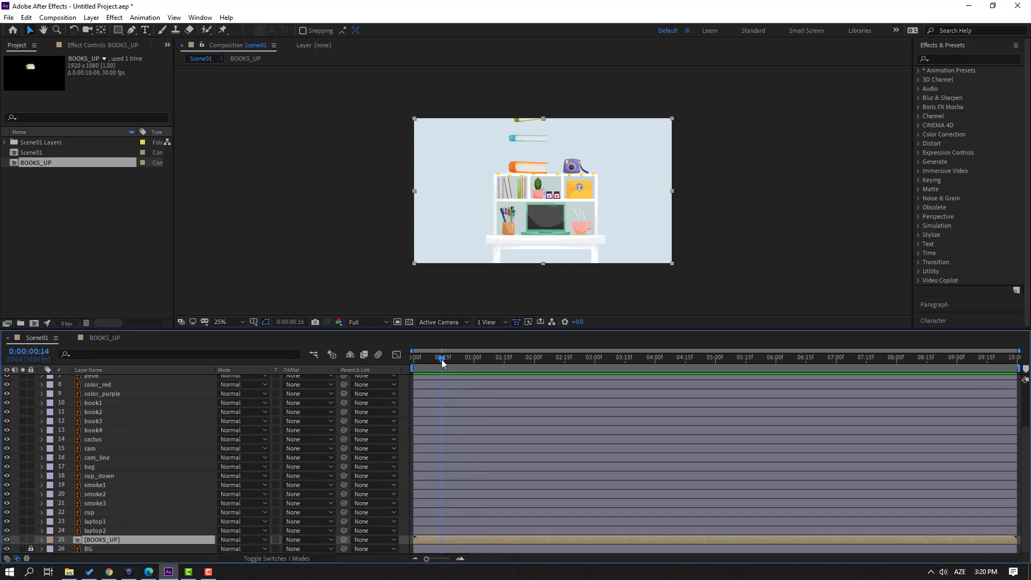
mouse_move(441, 359)
mouse_down()
mouse_move(420, 363)
mouse_move(434, 362)
mouse_up()
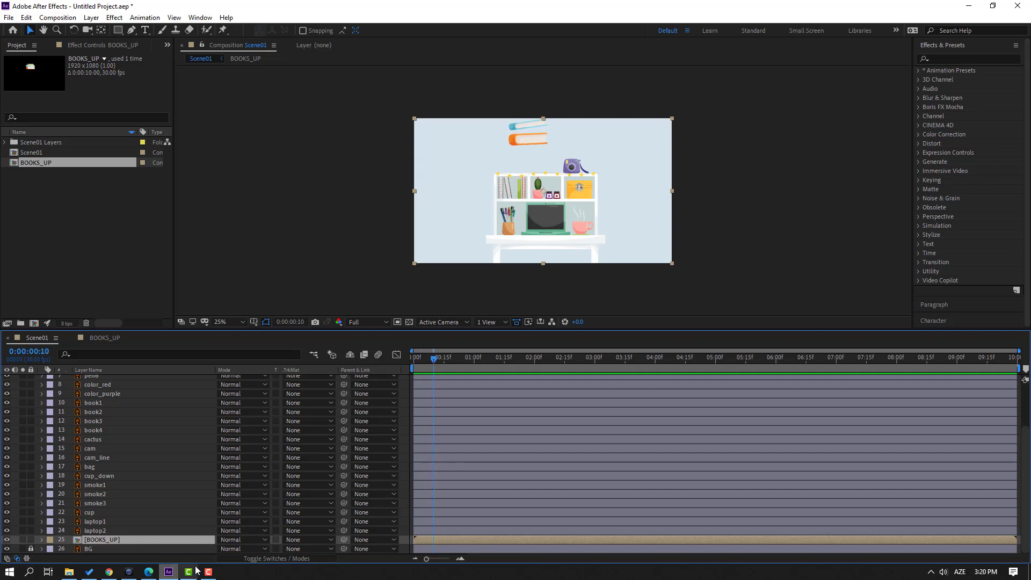
click(267, 560)
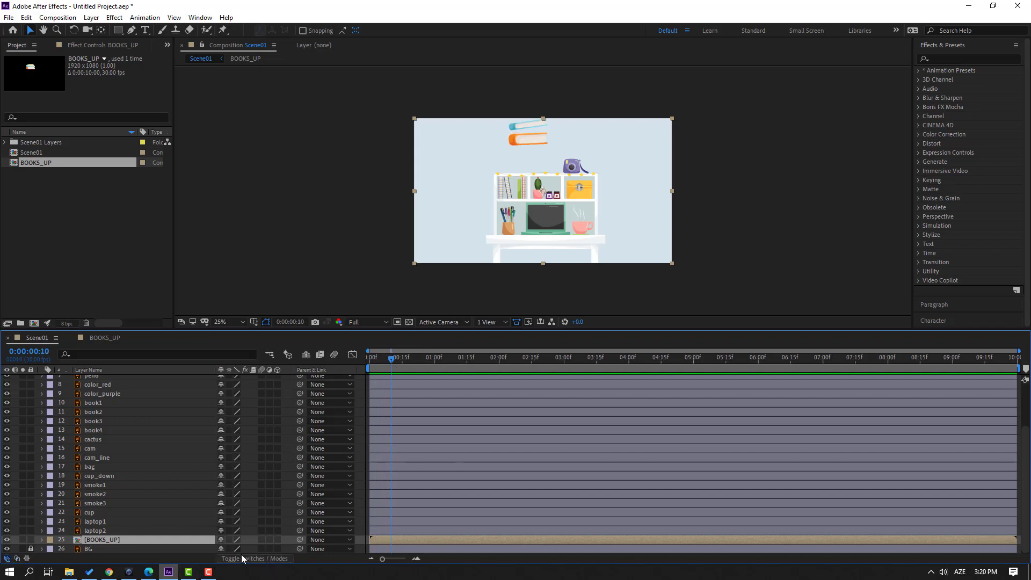
click(229, 539)
key(space)
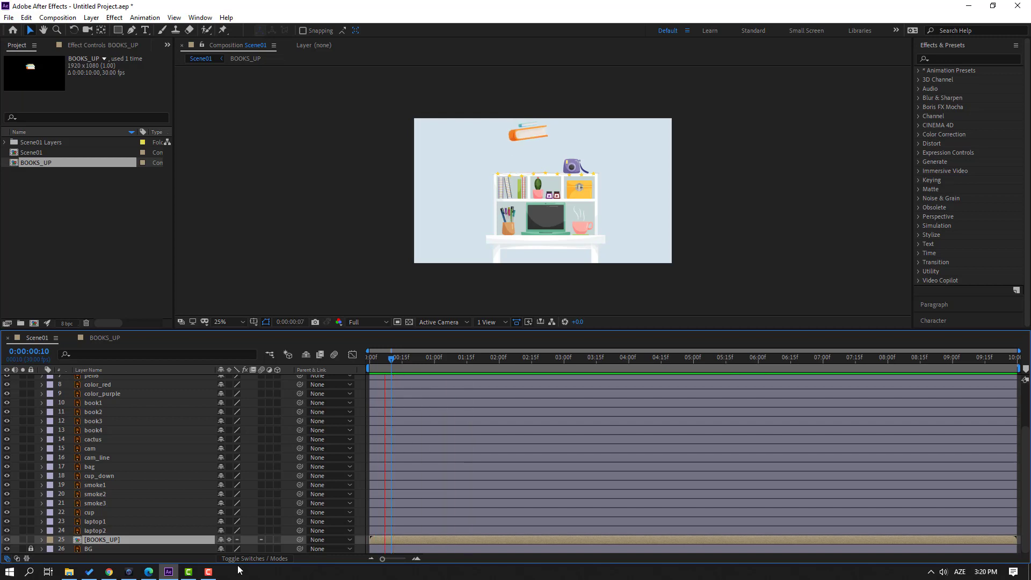
drag(391, 359, 267, 365)
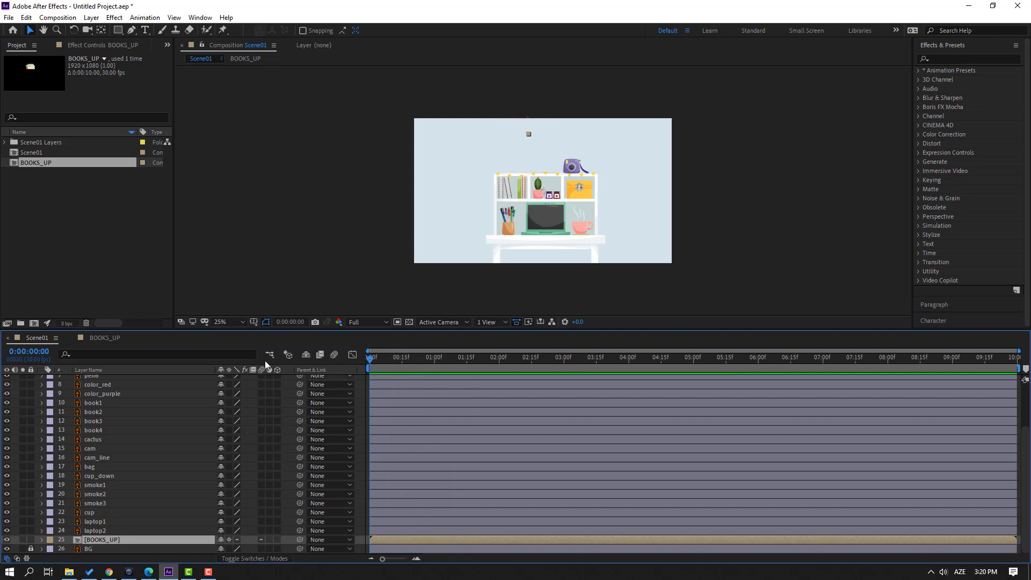
Copy all Position, Scale and Rotation keyframes of books3 in the BOOKS_UP composition, and close that composition's timeline
click(99, 338)
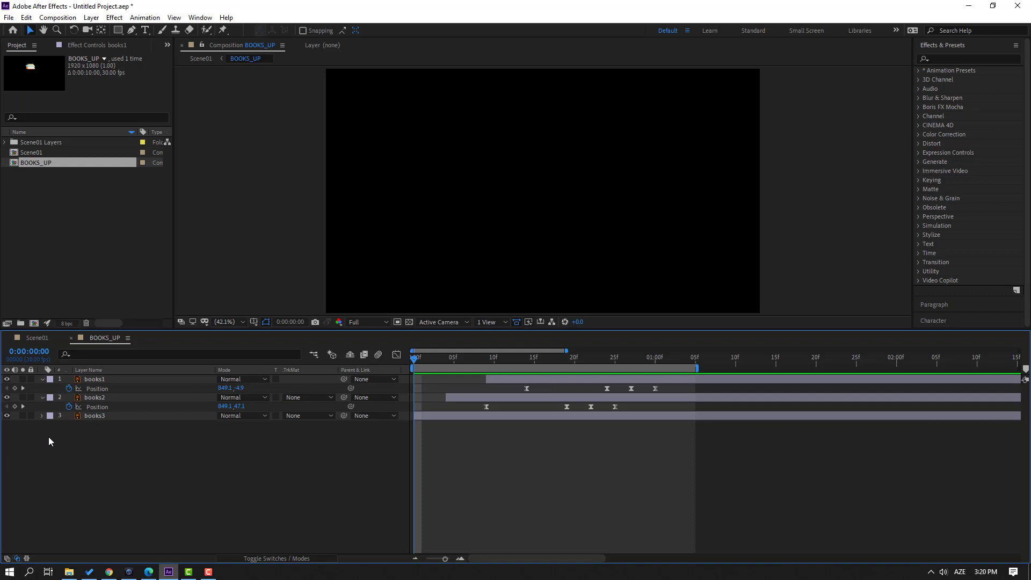
click(41, 397)
key(u)
click(90, 398)
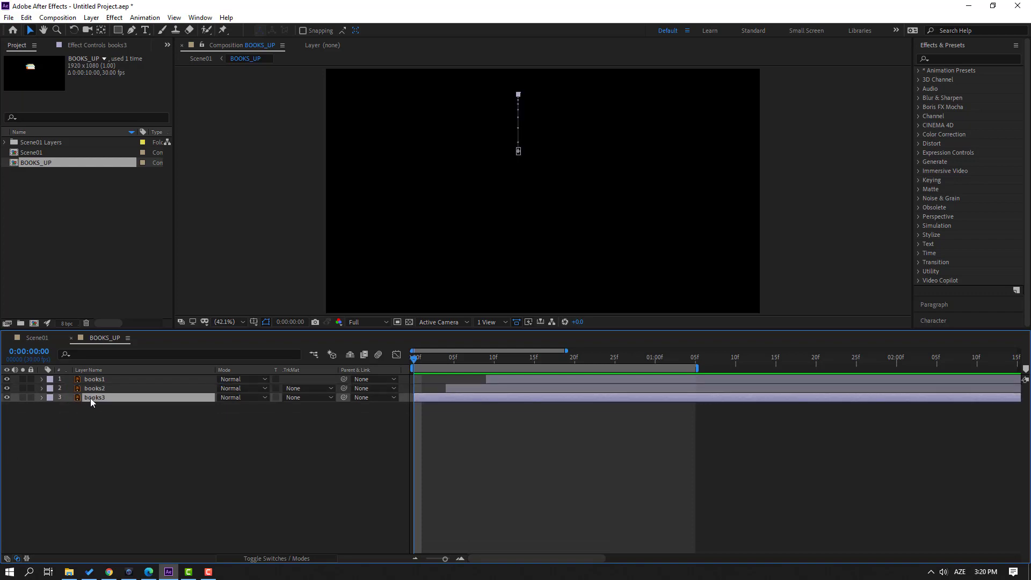
key(u)
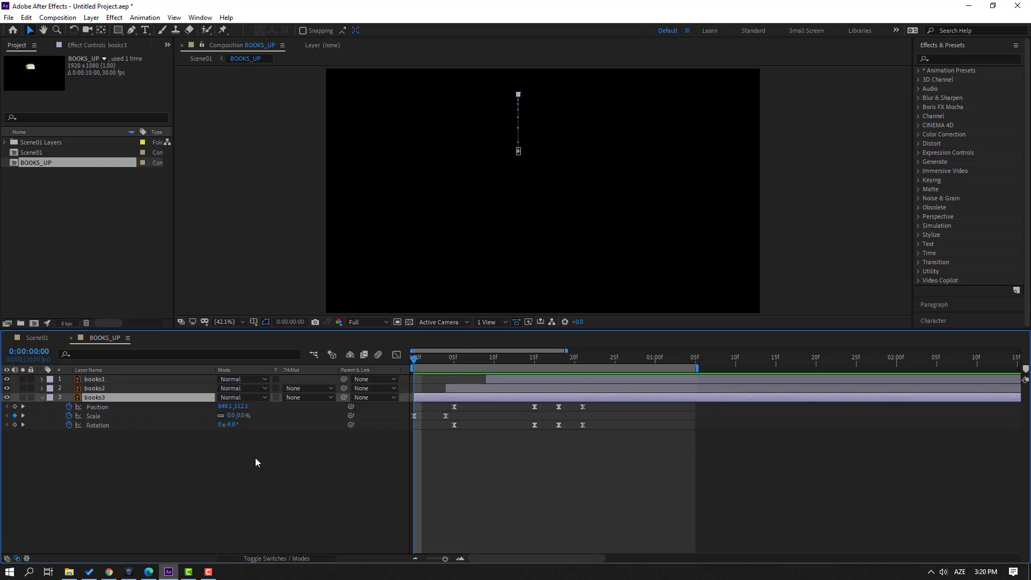
drag(605, 405, 400, 429)
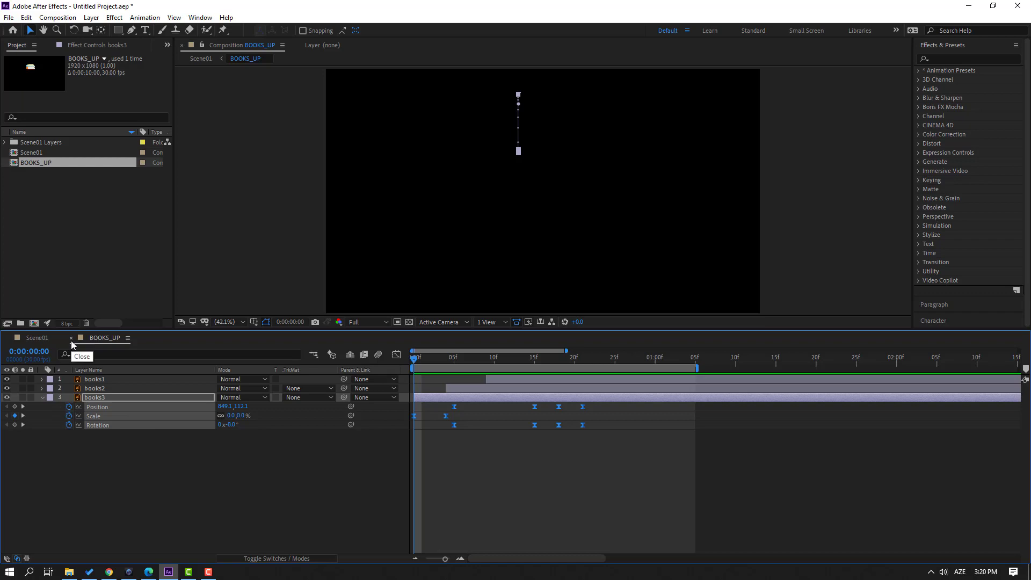
click(72, 338)
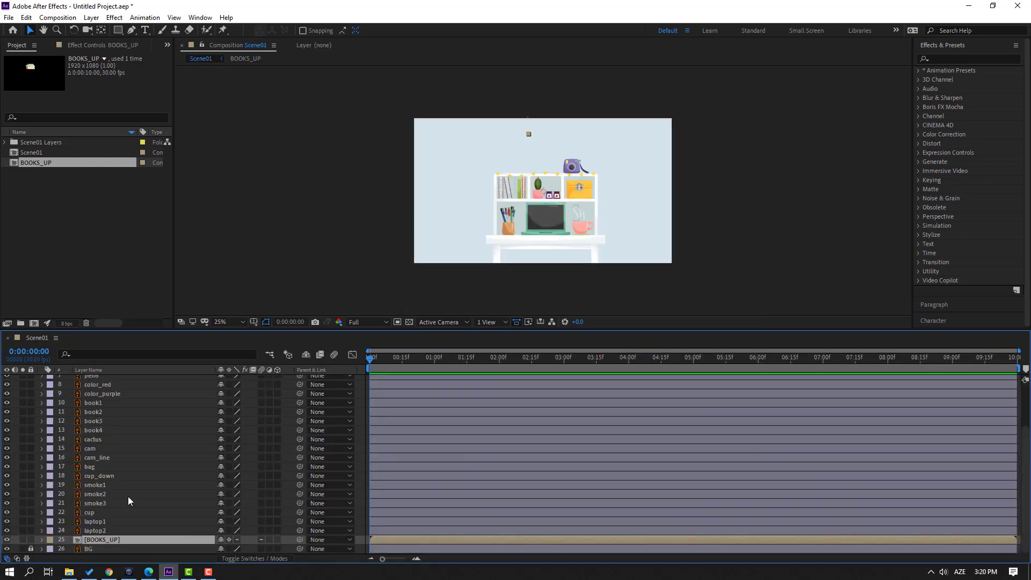
Paste the copied book keyframes onto the cup layer in Scene01 at frame 0
click(87, 515)
scroll(594, 198, up, 6)
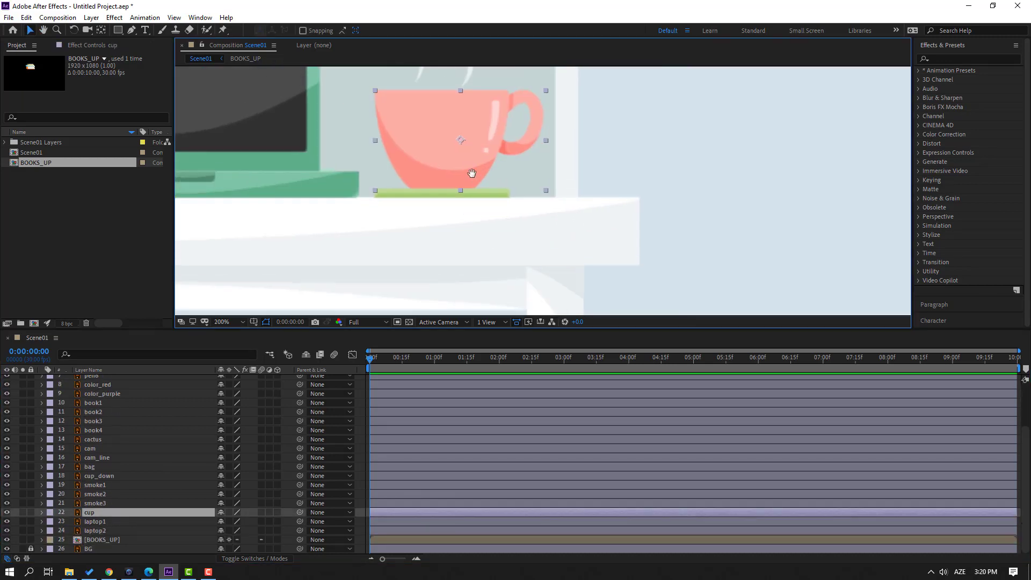
drag(471, 173, 498, 181)
key(space)
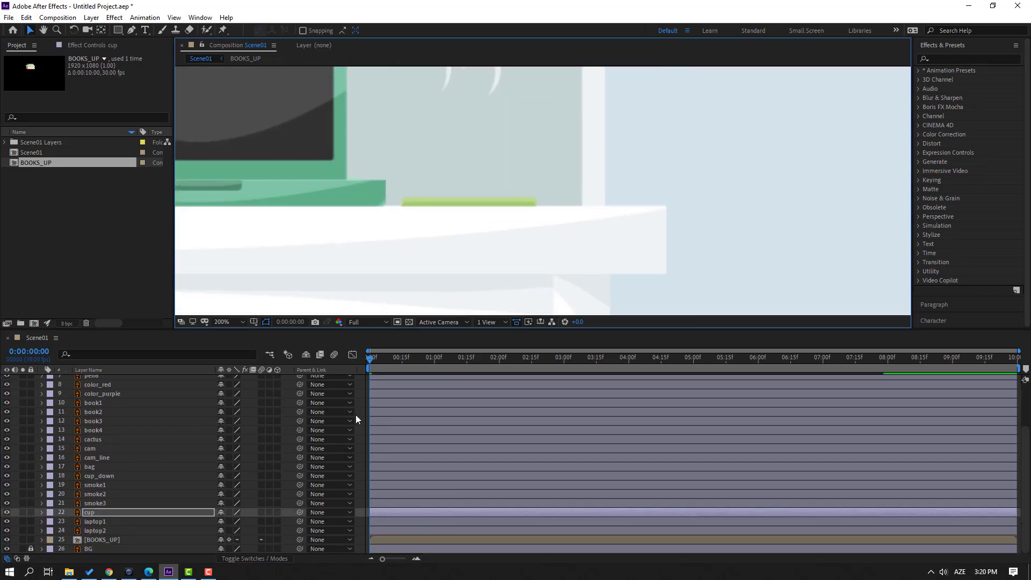
scroll(488, 259, down, 4)
scroll(517, 258, down, 1)
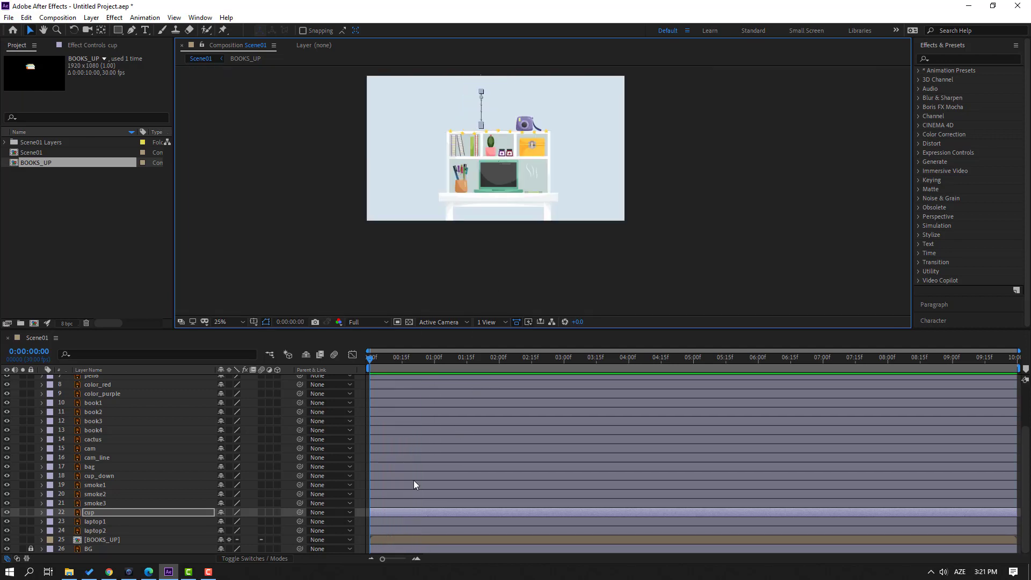
Move all cup Position keyframes together so the cup rests on the green coaster, with Position 1260.6, 817.1 at frame 21, and preview the fall
key(p)
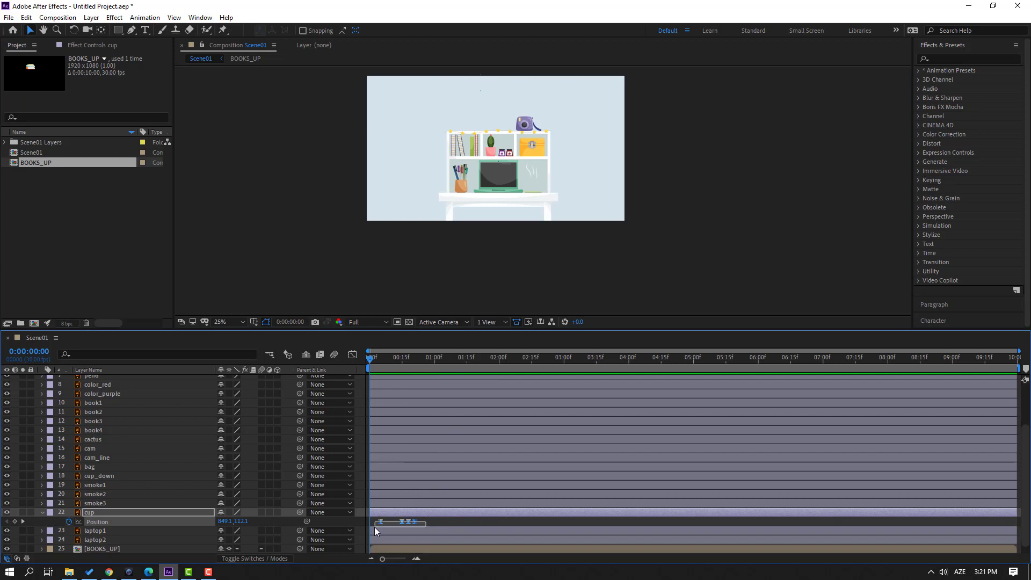
drag(375, 527, 374, 527)
drag(375, 359, 414, 366)
alt+scroll(469, 420, up, 2)
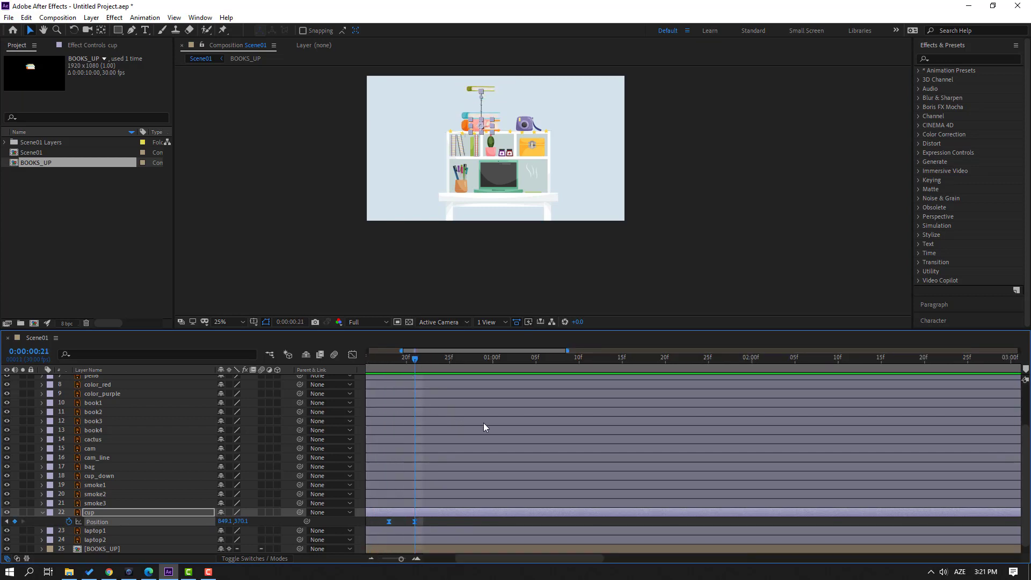
scroll(408, 114, up, 2)
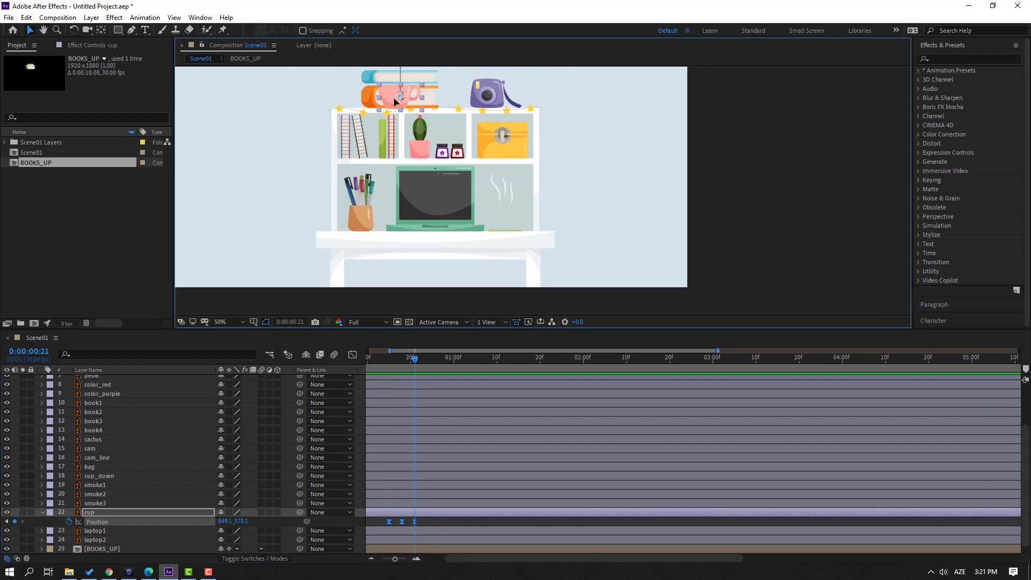
drag(394, 101, 501, 216)
scroll(514, 237, up, 2)
scroll(514, 237, up, 1)
drag(475, 270, 594, 147)
scroll(532, 192, up, 1)
drag(470, 195, 481, 209)
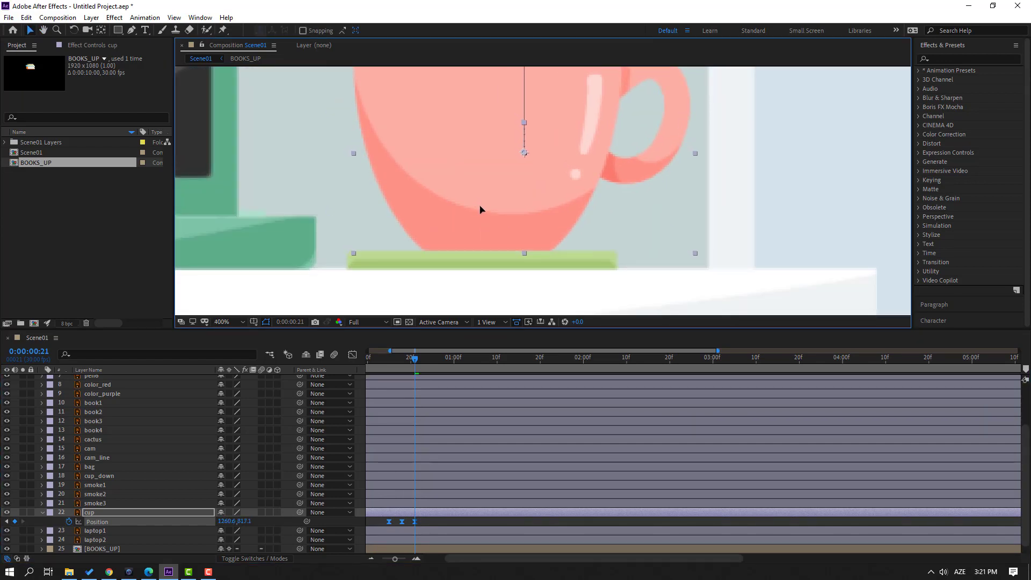
scroll(584, 241, down, 2)
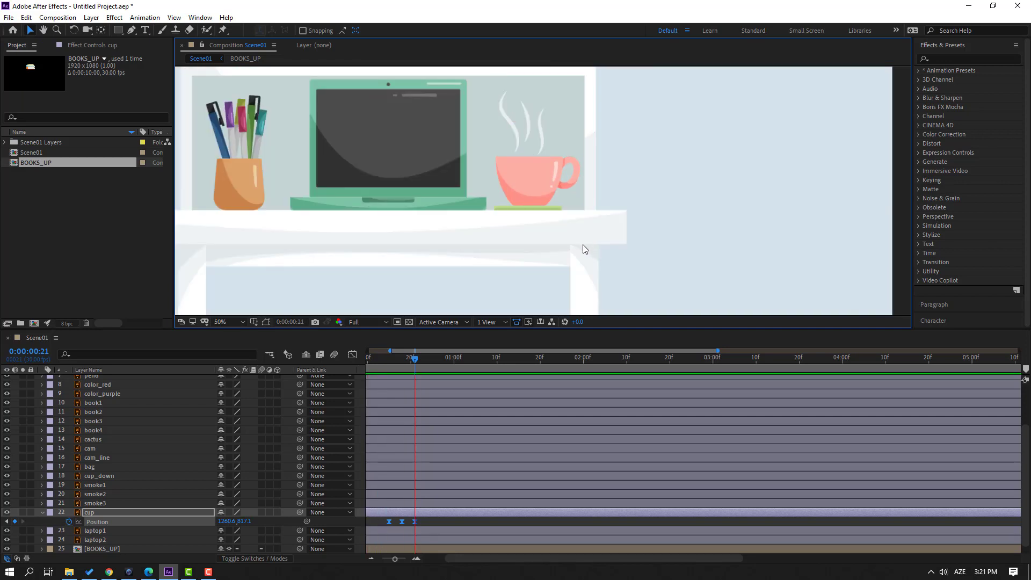
scroll(586, 244, down, 2)
key(space)
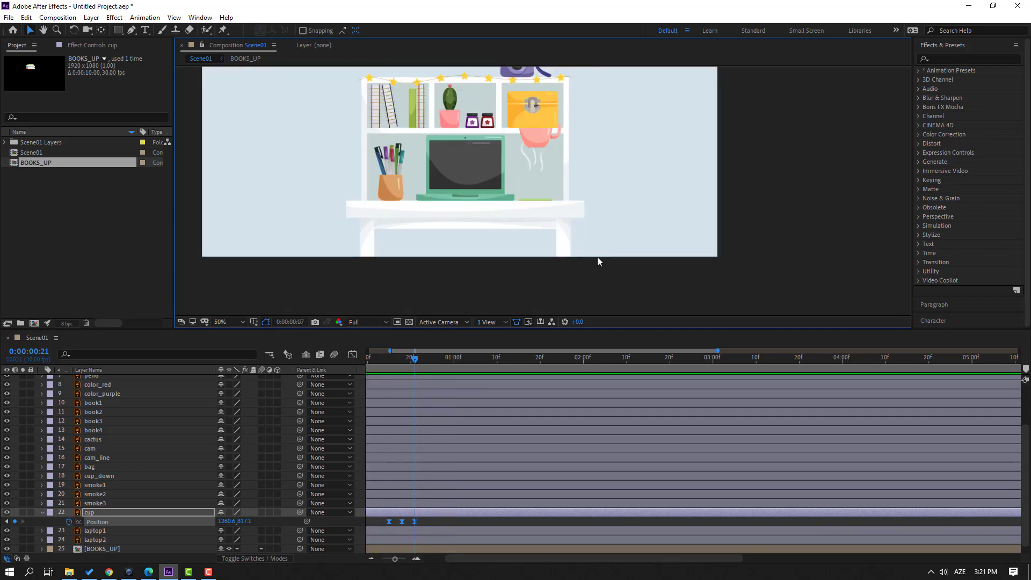
Move the cup layer to the top of the Scene01 layer stack and preview the cup in front of the other objects
drag(374, 362, 409, 366)
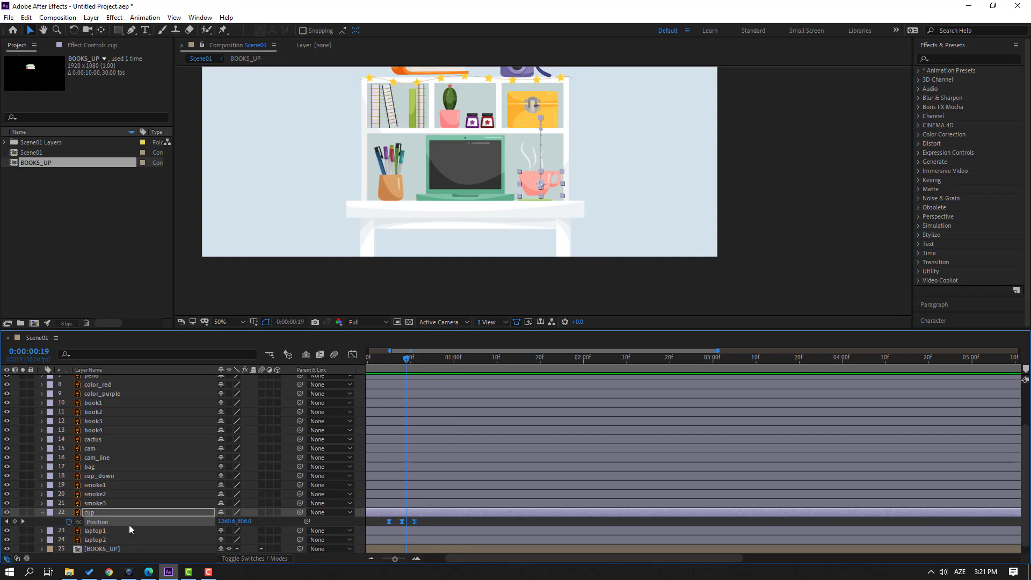
key(grave)
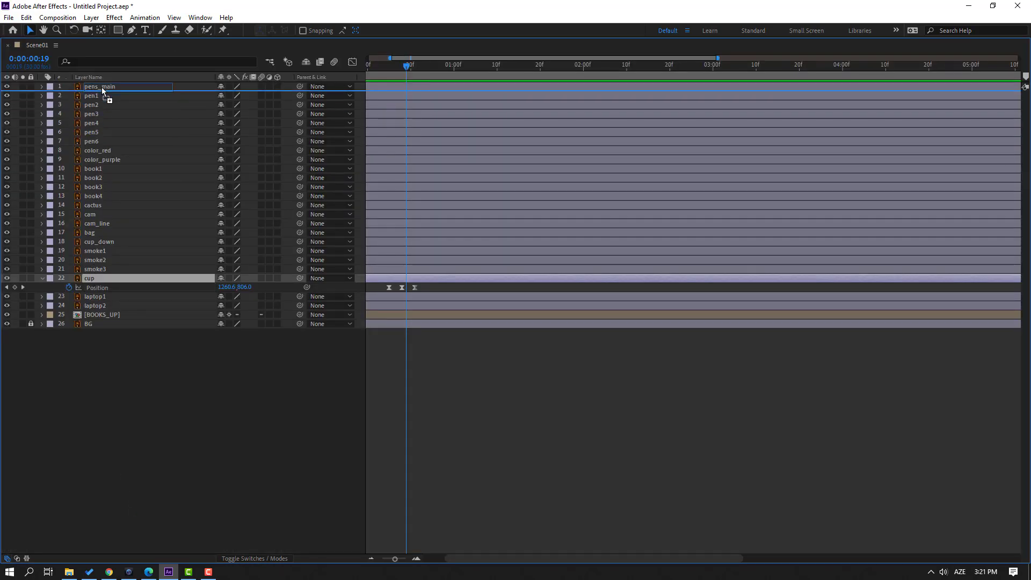
drag(105, 85, 104, 85)
key(grave)
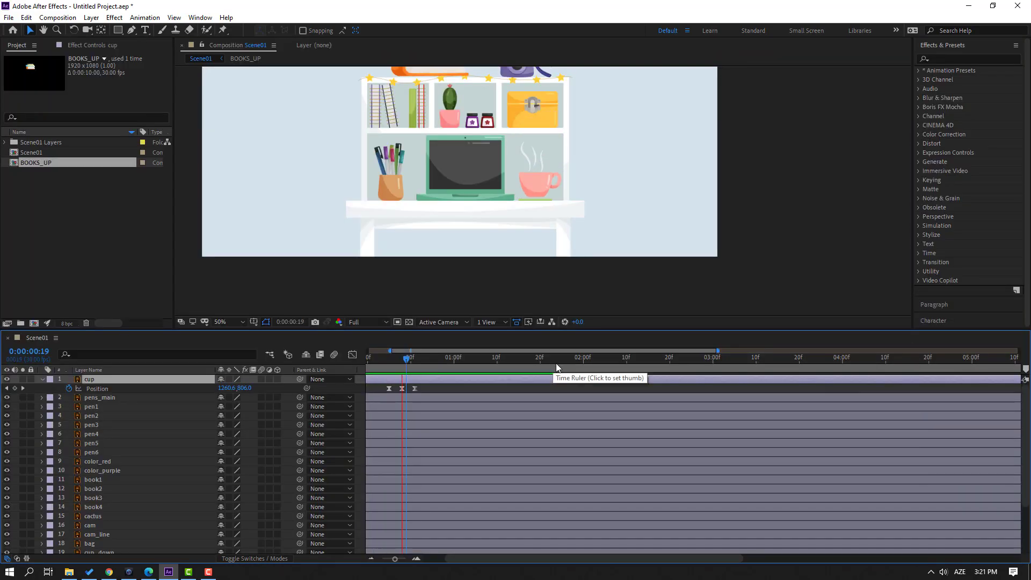
key(space)
drag(447, 420, 499, 420)
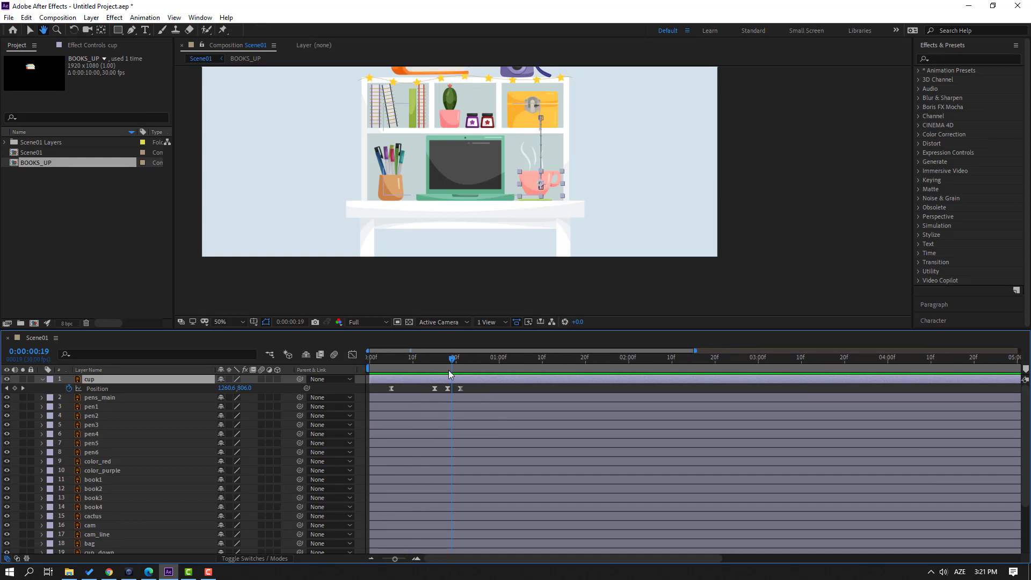
Lower the cup's starting height by setting its Position keyframe at frame 5 to 1260.6, 691.1, and preview the shorter fall
drag(433, 358, 391, 359)
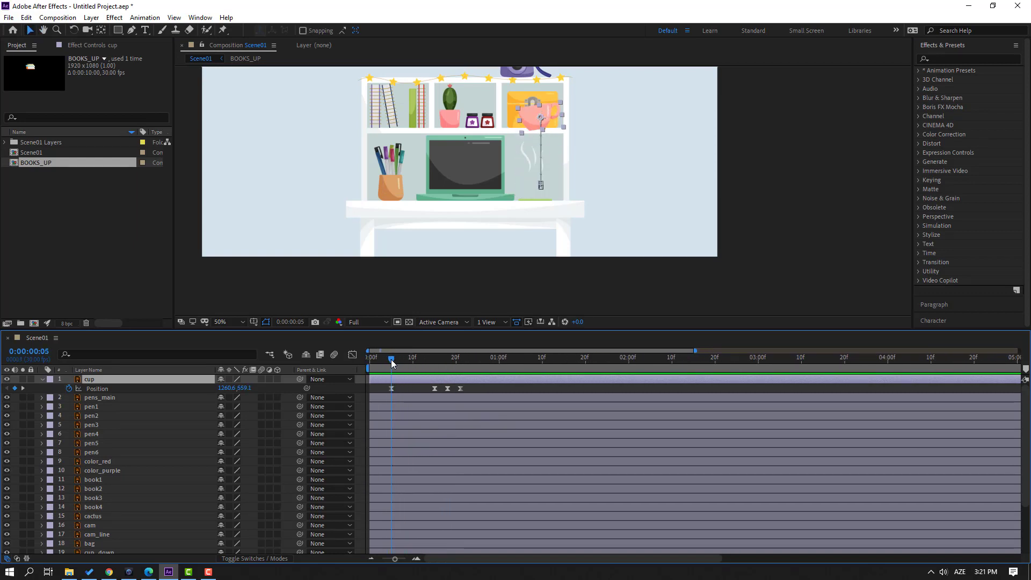
click(392, 391)
key(space)
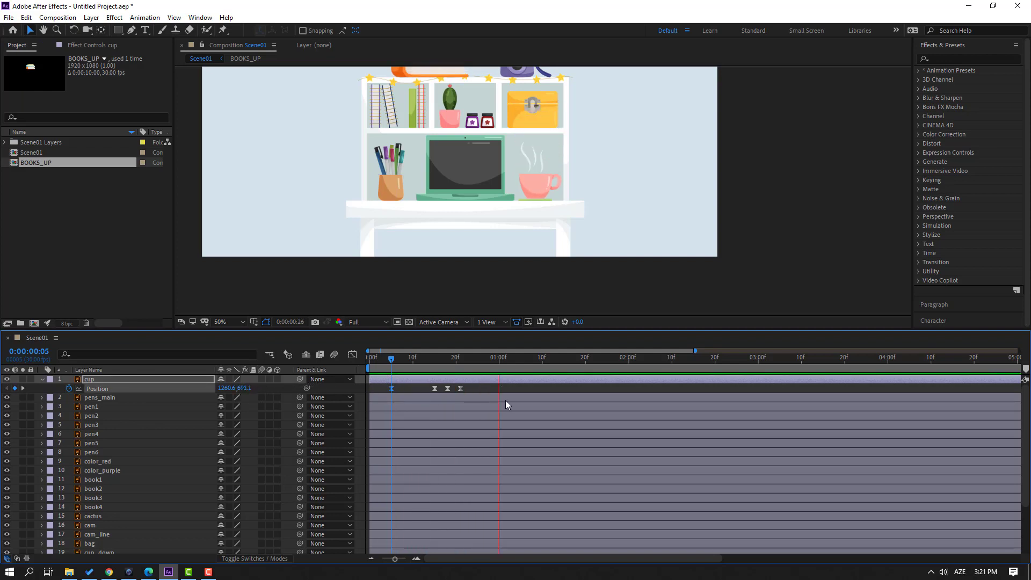
key(space)
Copy all Position, Scale and Rotation keyframes of the cup layer and collapse its properties
click(430, 394)
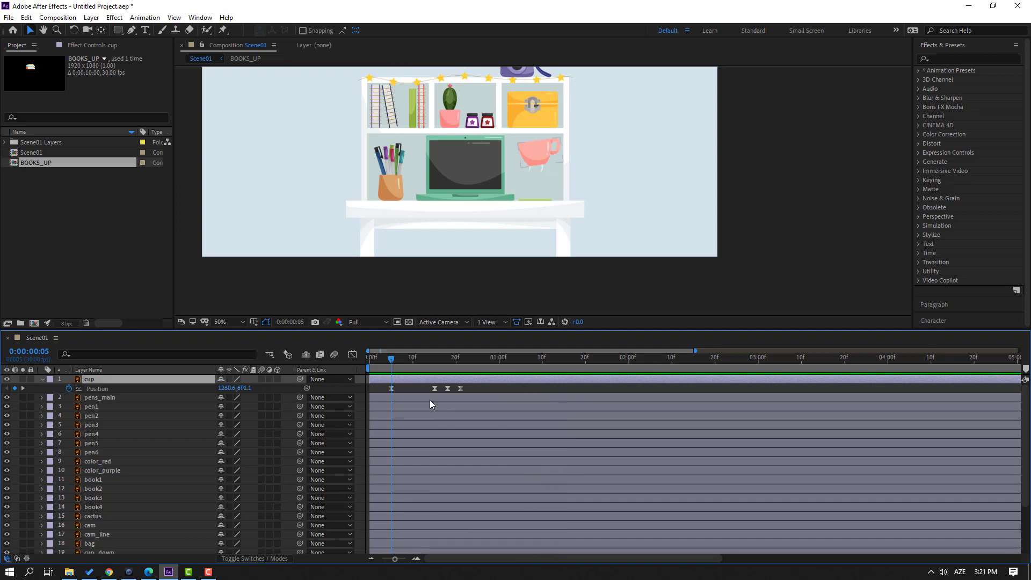
click(429, 395)
click(96, 382)
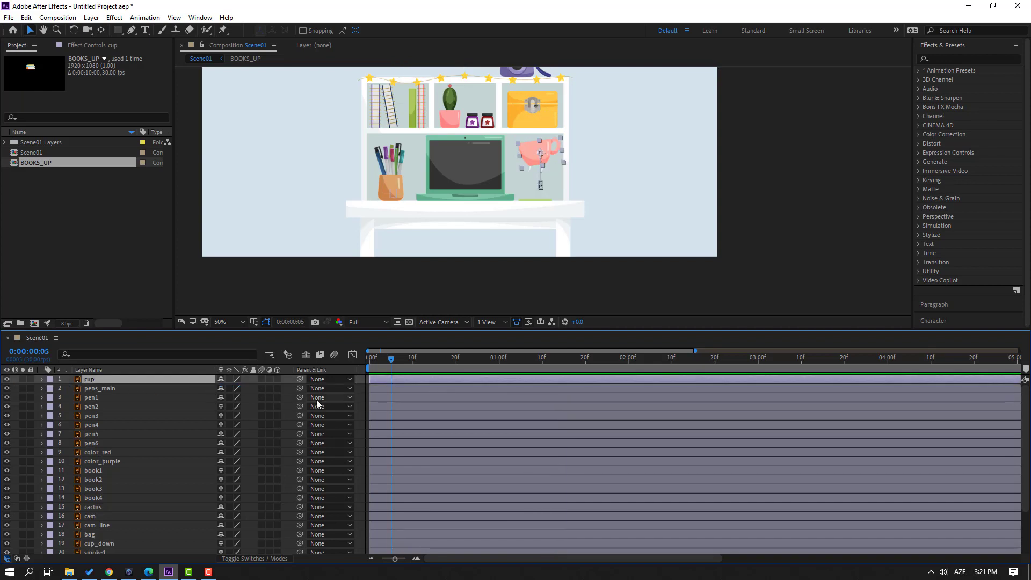
key(shift+s)
key(shift+r)
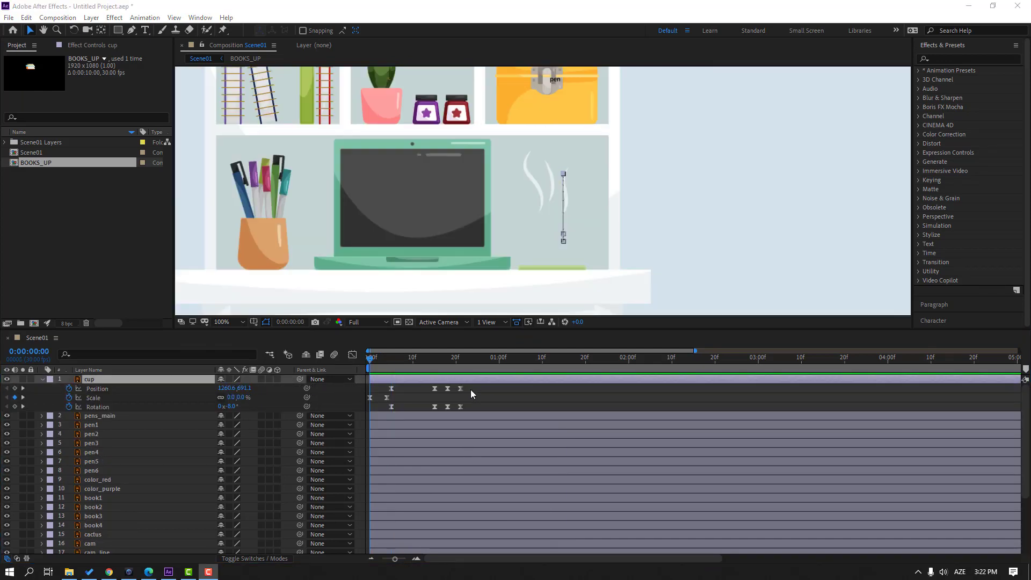
drag(475, 387, 360, 415)
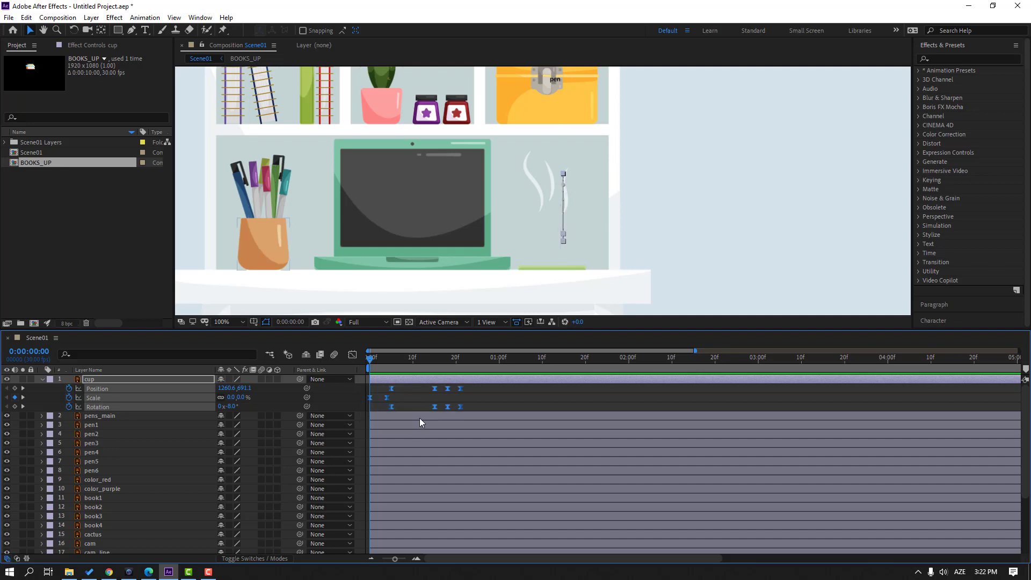
click(42, 380)
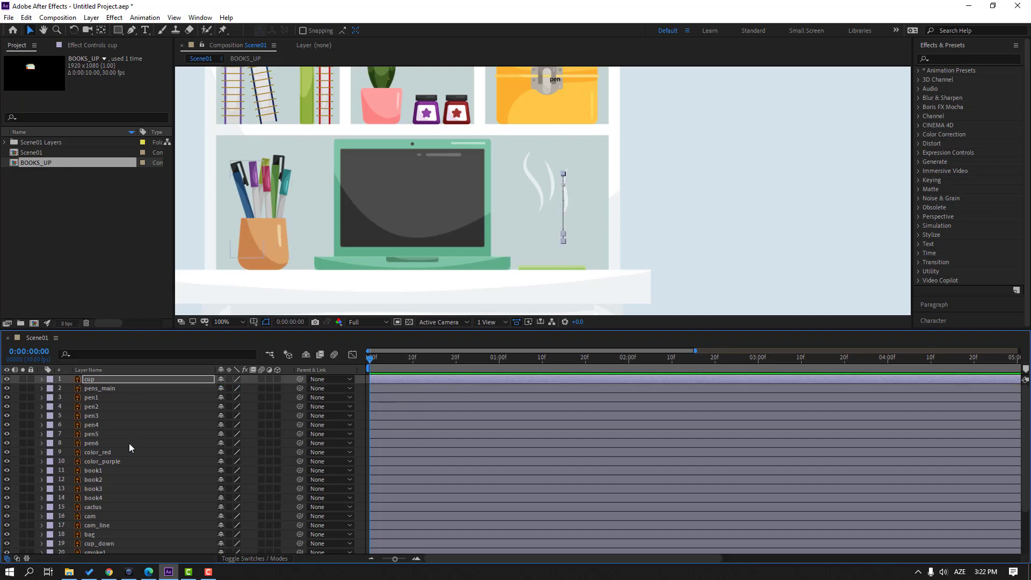
Paste the cup's keyframes at frame 0 onto all layers from pens_main through laptop2, and preview the result
click(100, 389)
scroll(127, 480, down, 3)
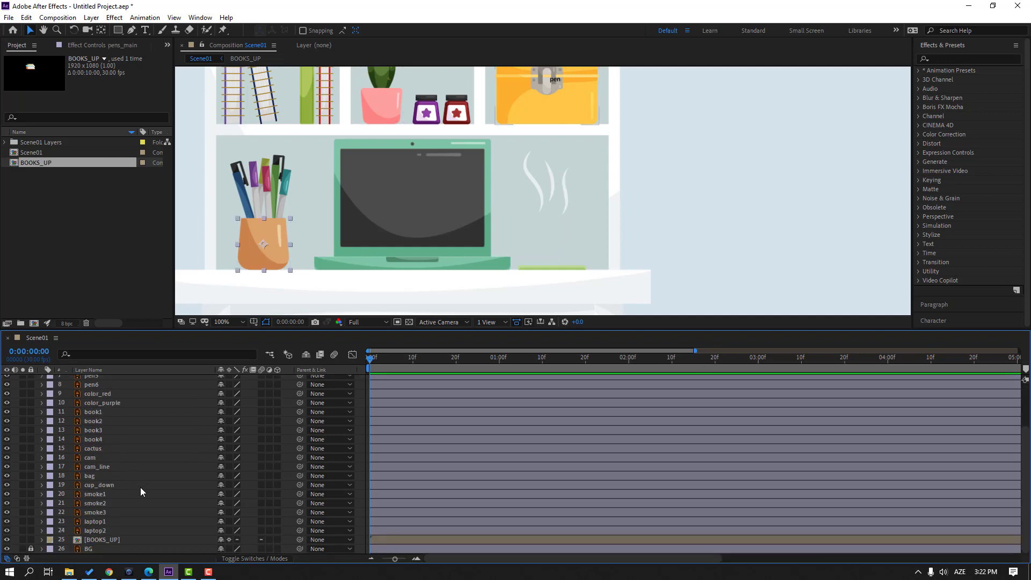
shift+click(94, 530)
scroll(122, 461, up, 3)
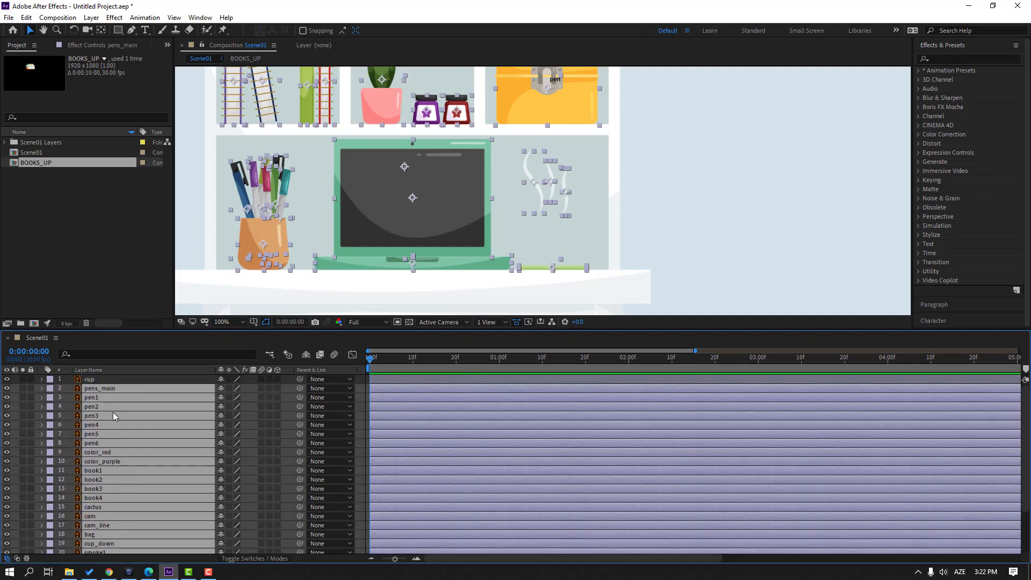
scroll(443, 209, down, 2)
drag(281, 180, 346, 194)
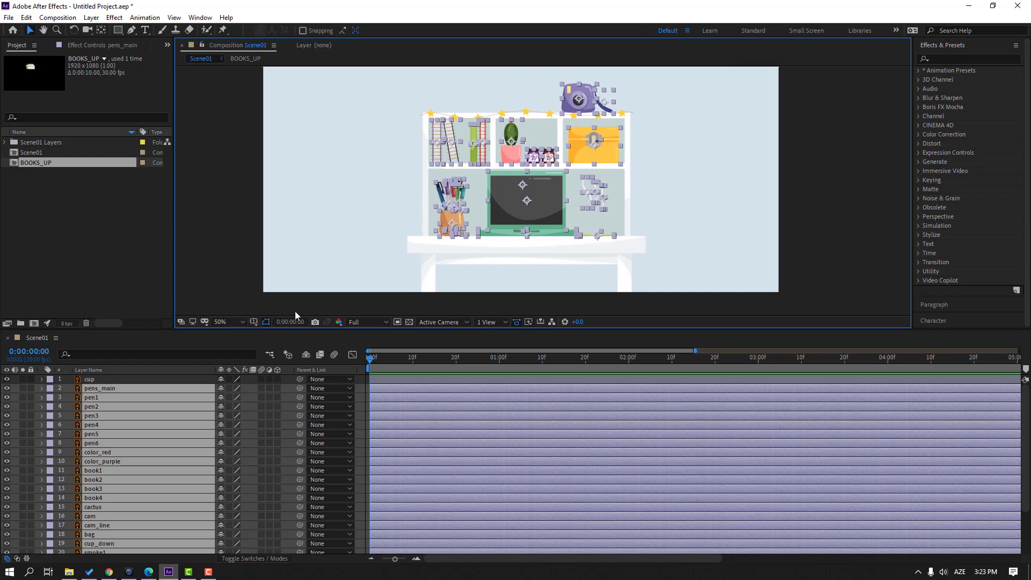
scroll(153, 462, down, 2)
scroll(161, 460, down, 2)
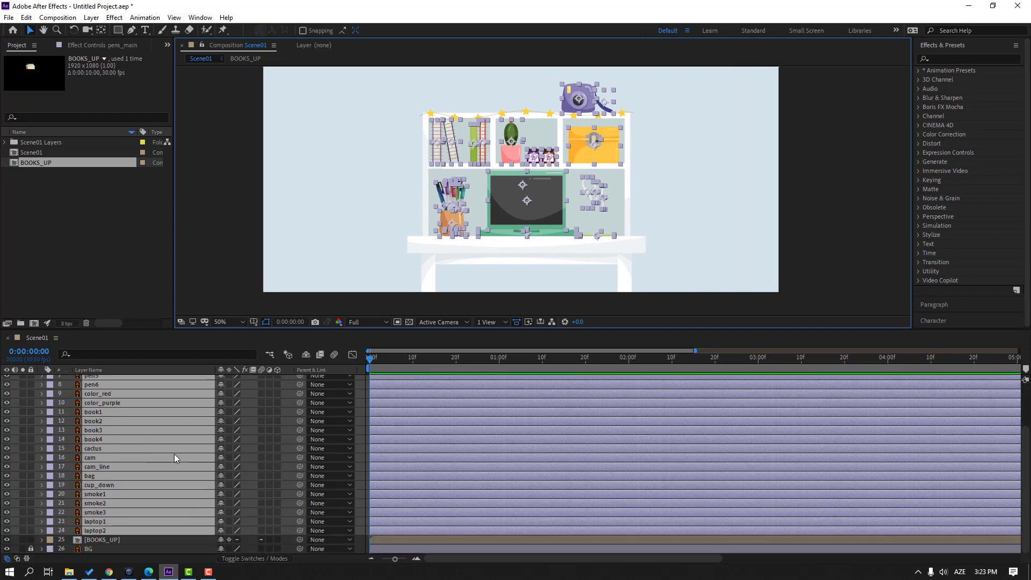
key(ctrl+v)
key(space)
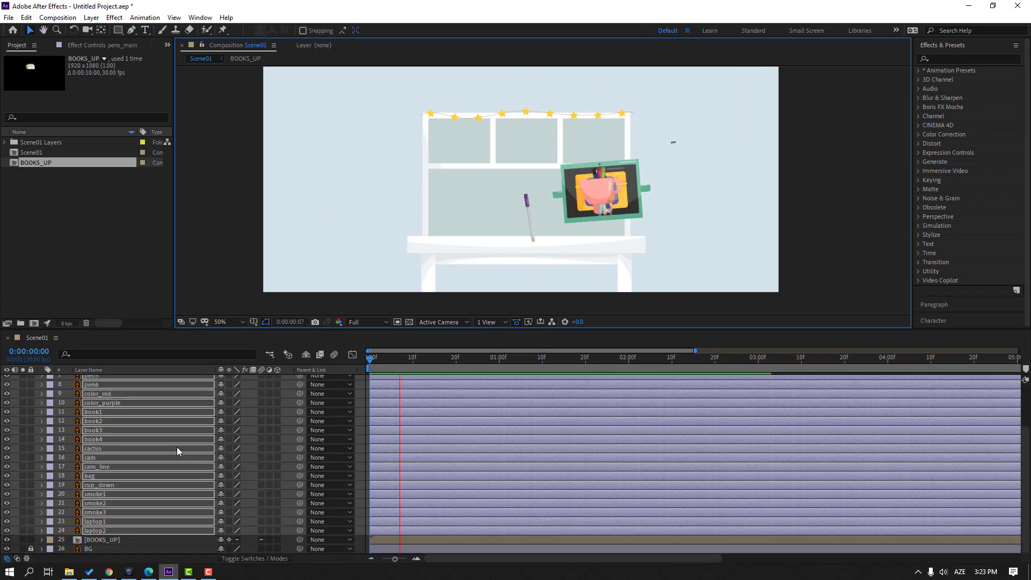
Stop the preview, switch to File Explorer, open the reference image 2559999 to check the objects' arrangement, and return to After Effects
key(space)
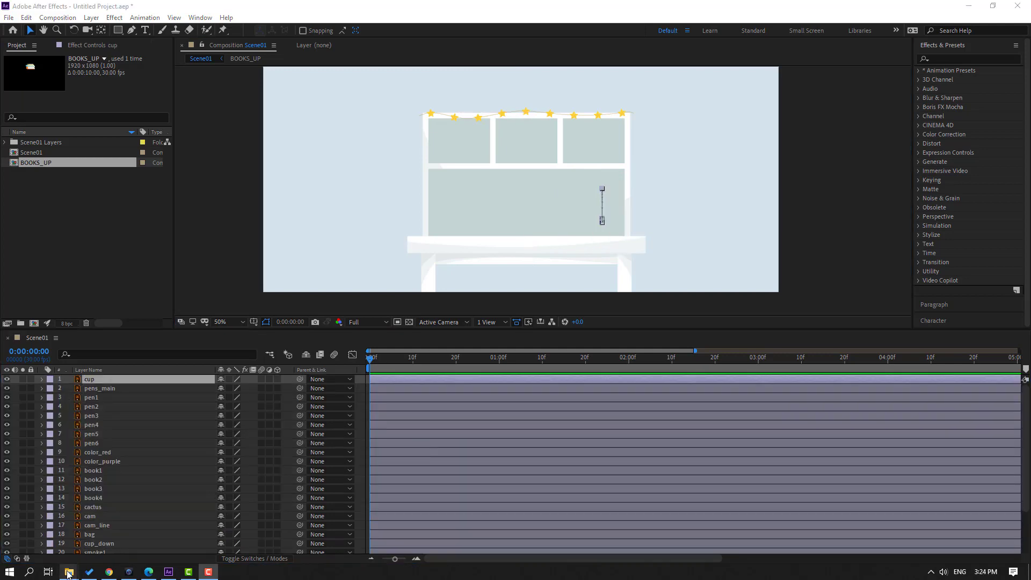
mouse_move(68, 572)
click(153, 529)
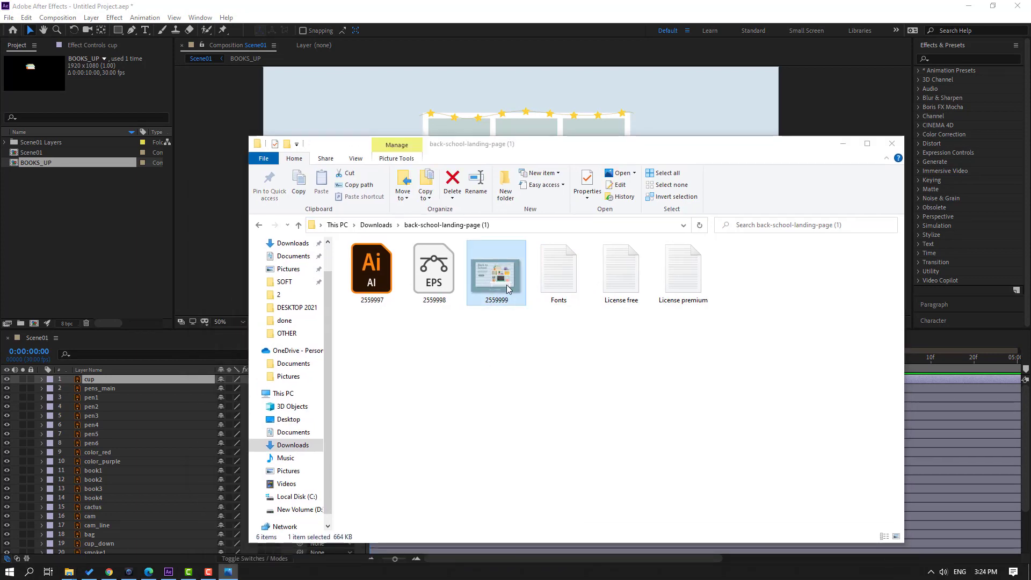
double_click(507, 284)
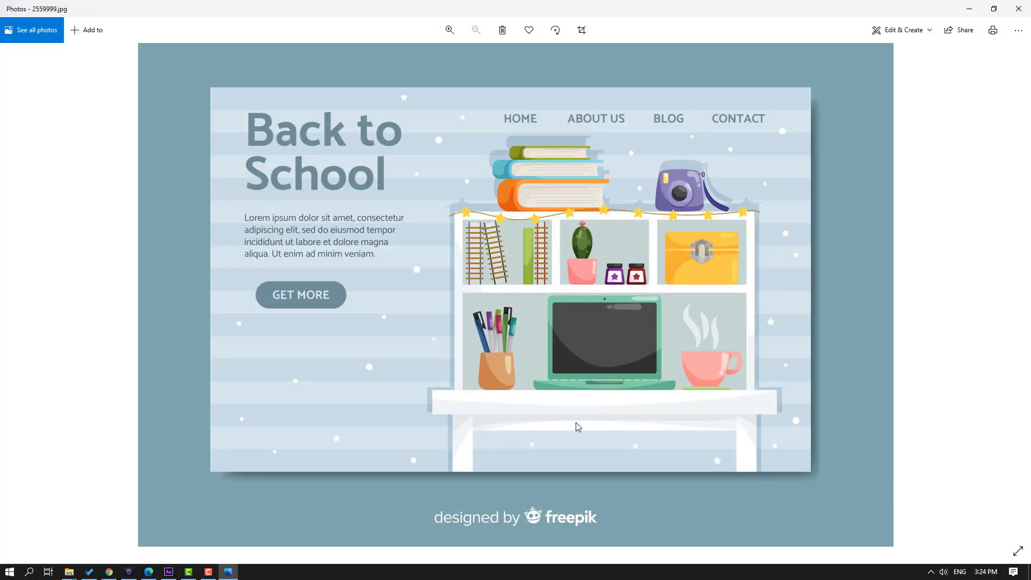
click(969, 9)
click(157, 443)
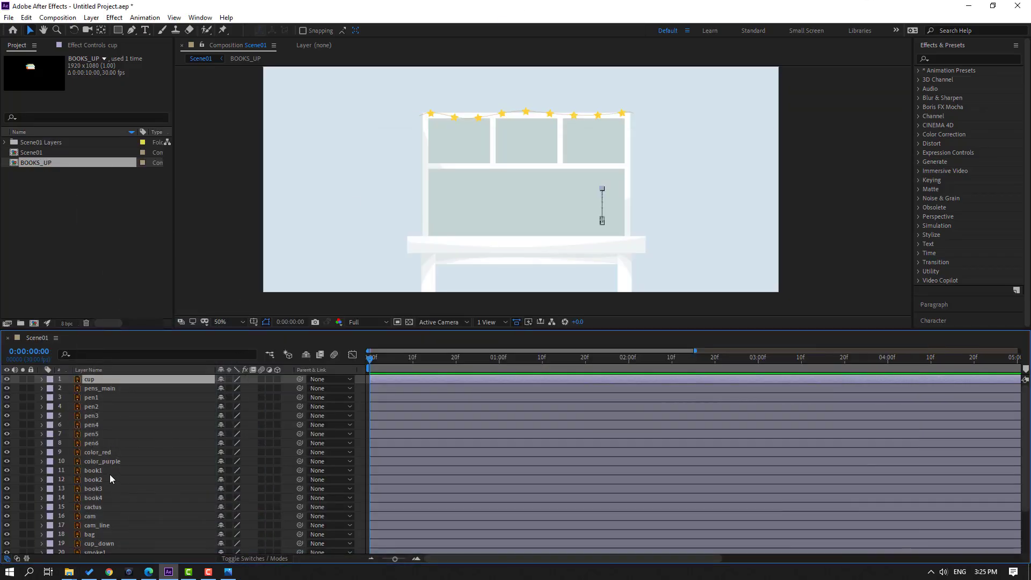
Select all Position keyframes of the cam layer and, at frame 21, raise them together to 1260.6, 377.1 at the shelf top
scroll(118, 505, down, 1)
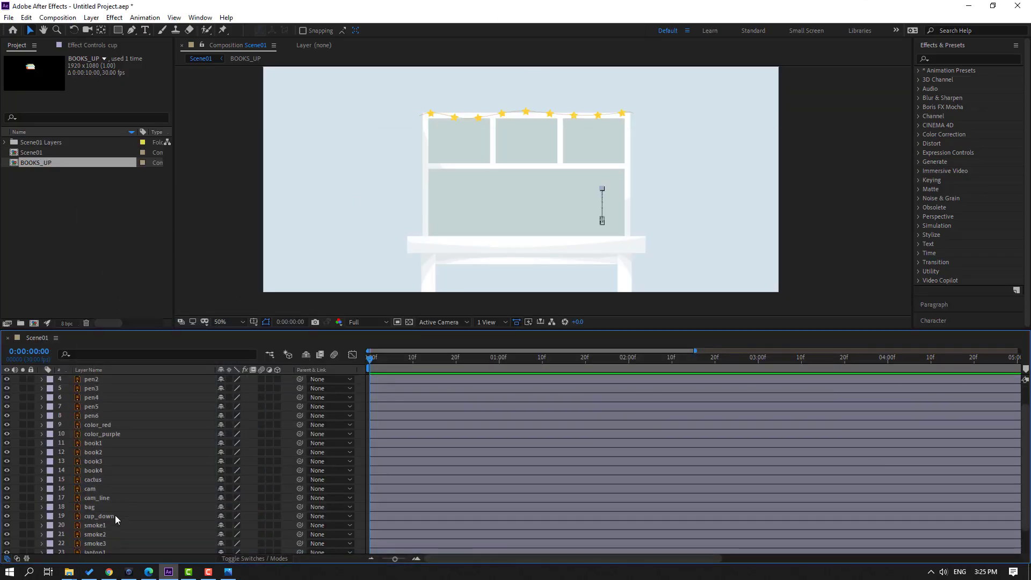
click(92, 491)
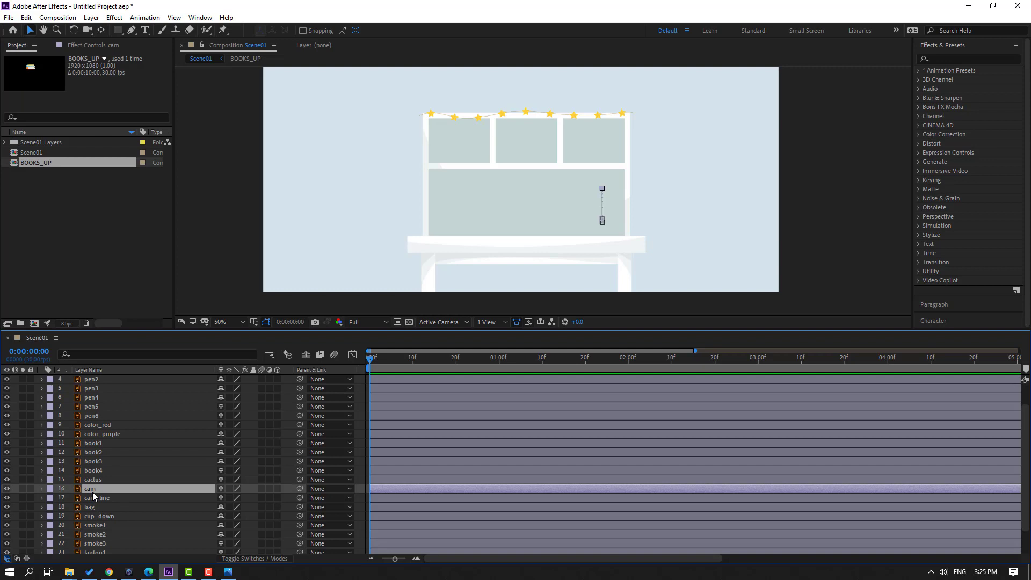
key(u)
drag(472, 506, 386, 489)
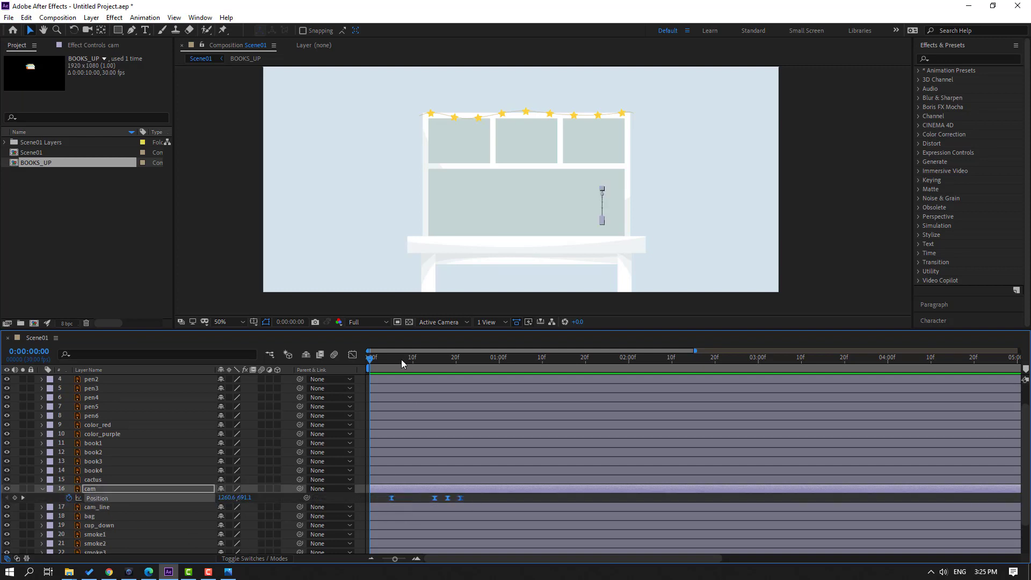
drag(401, 359, 460, 359)
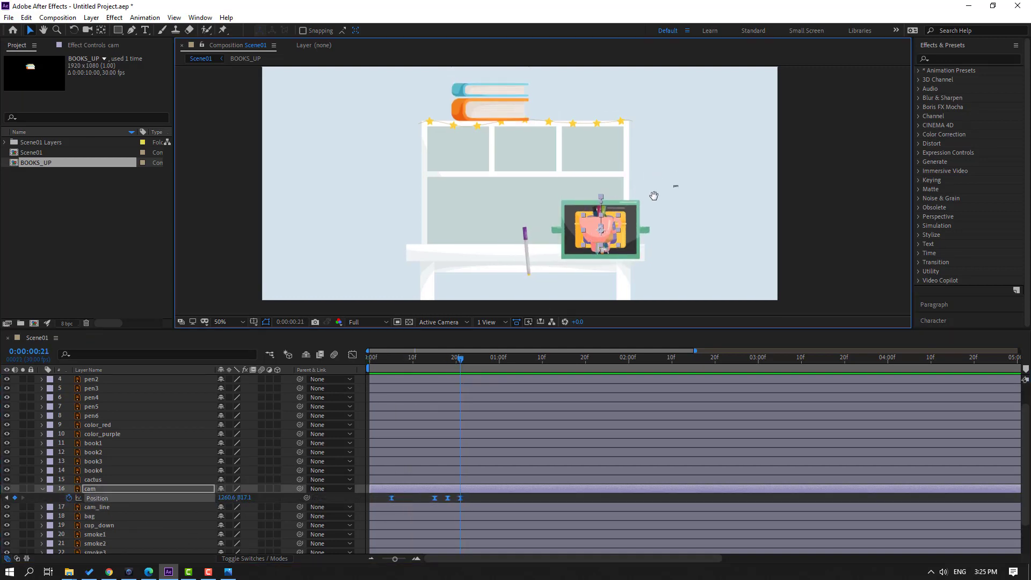
drag(653, 196, 638, 243)
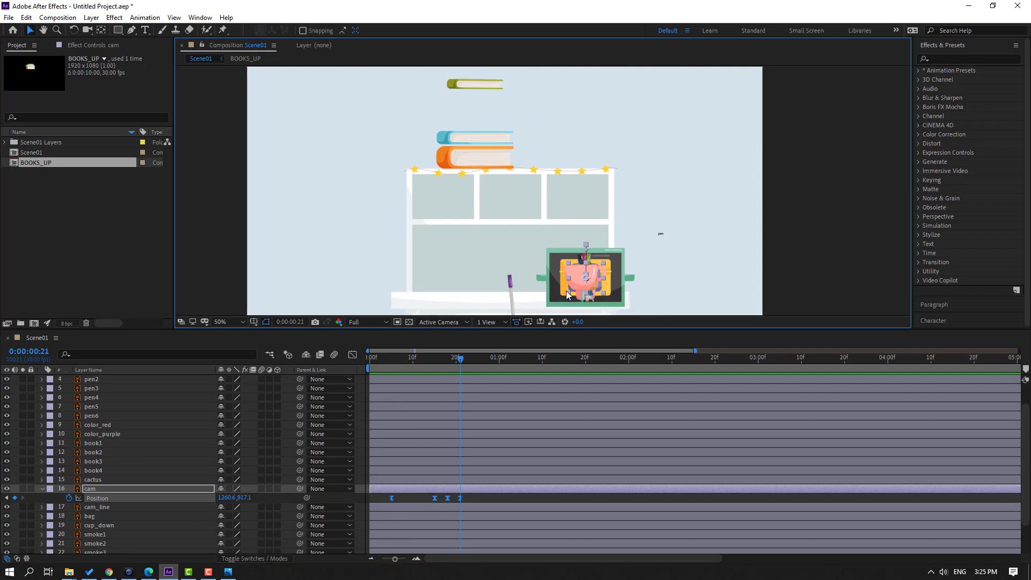
key(shift+Up)
key(shift+Up)
key(shift+Up)
key(shift+Up)
key(shift+Up)
key(shift+Up)
key(shift+Up)
key(shift+Up)
key(shift+Up)
key(shift+Up)
key(shift+Up)
key(shift+Up)
key(shift+Up)
key(shift+Up)
key(shift+Up)
key(shift+Up)
key(shift+Up)
key(shift+Up)
key(shift+Up)
key(shift+Up)
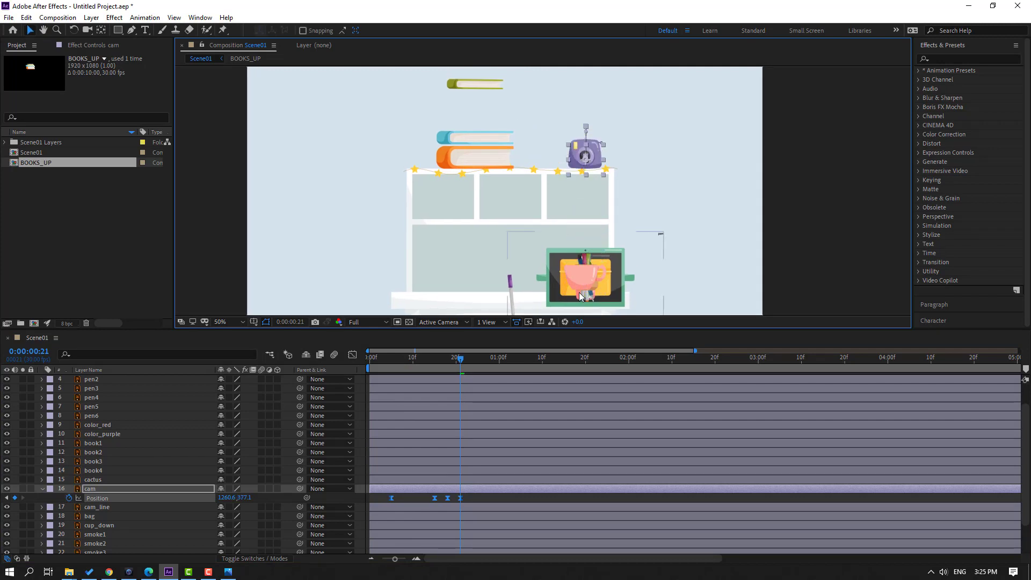
Fine-place the camera on the shelf top beside the books, at Position 1222.3, 356.3, and preview its fall
key(shift+Up)
key(shift+Up)
scroll(553, 155, up, 3)
drag(677, 177, 523, 194)
scroll(601, 183, down, 4)
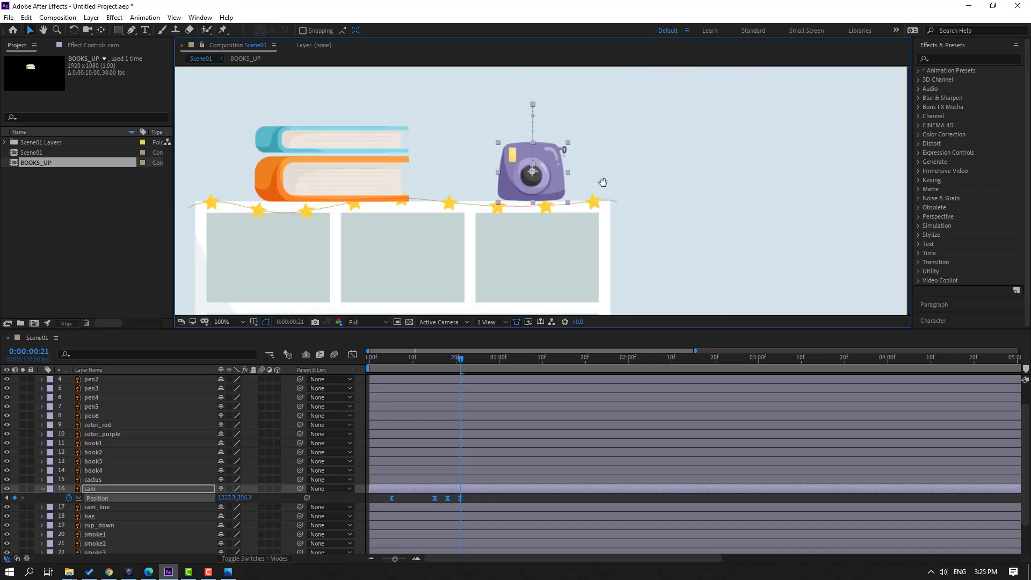
drag(602, 182, 593, 195)
key(space)
key(space)
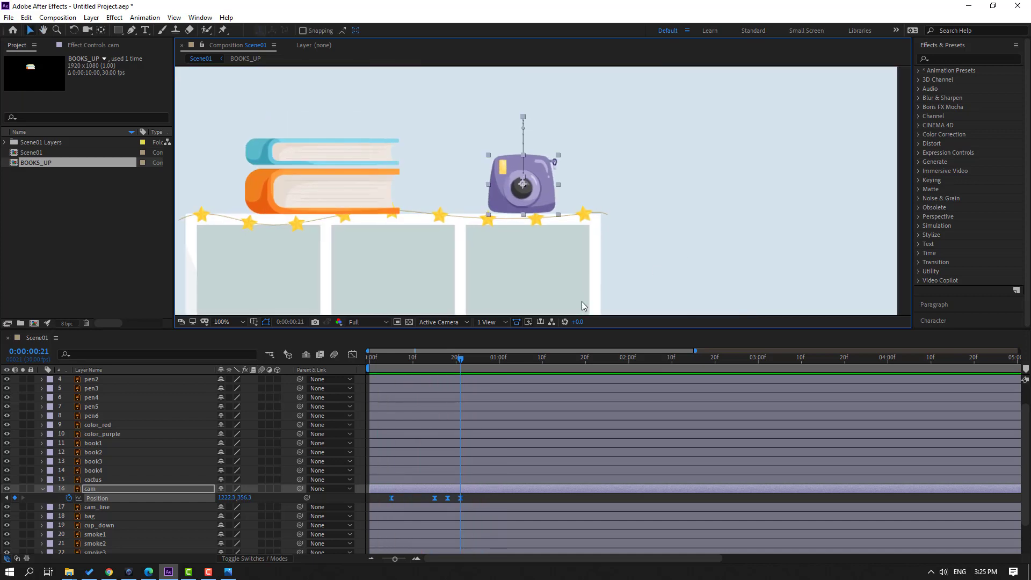
key(space)
key(space)
Select all Position keyframes of the cam_line layer and raise the strap to 1260.6, 517.1, just below the camera
click(105, 507)
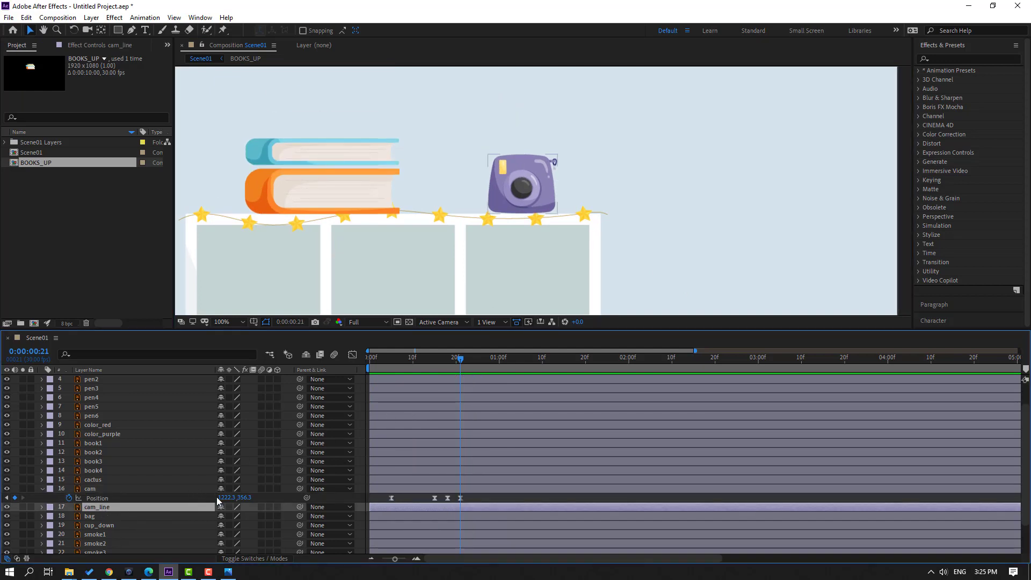
key(u)
drag(475, 517, 364, 515)
scroll(577, 220, down, 3)
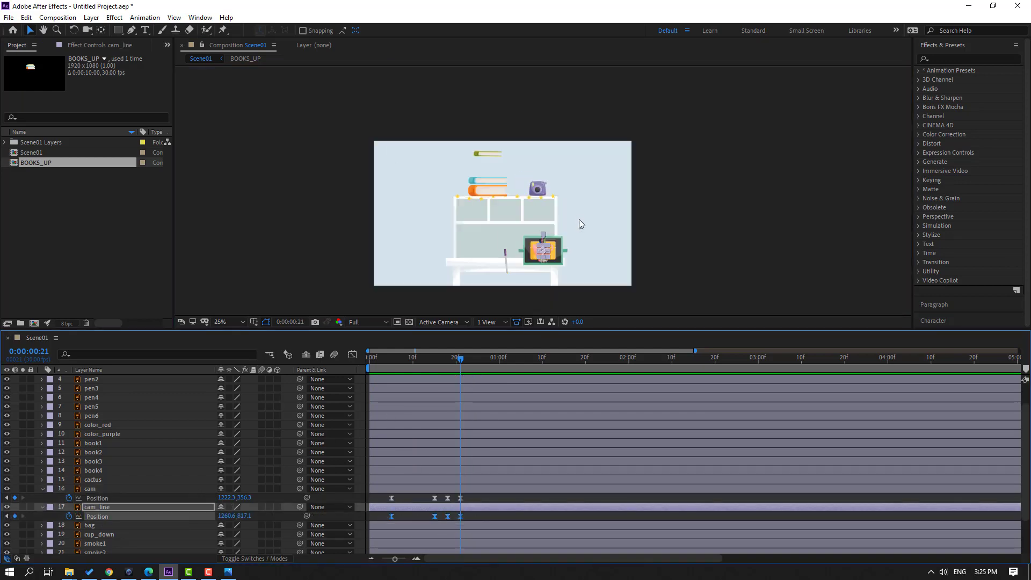
scroll(555, 244, up, 2)
key(shift+Up)
key(shift+Up)
key(shift+Up)
key(shift+Up)
key(shift+Up)
key(shift+Up)
key(shift+Up)
key(shift+Up)
key(shift+Up)
key(shift+Up)
key(shift+Up)
key(shift+Up)
key(shift+Up)
key(shift+Up)
key(shift+Up)
key(shift+Up)
key(shift+Up)
key(shift+Up)
key(shift+Up)
key(shift+Up)
key(shift+Up)
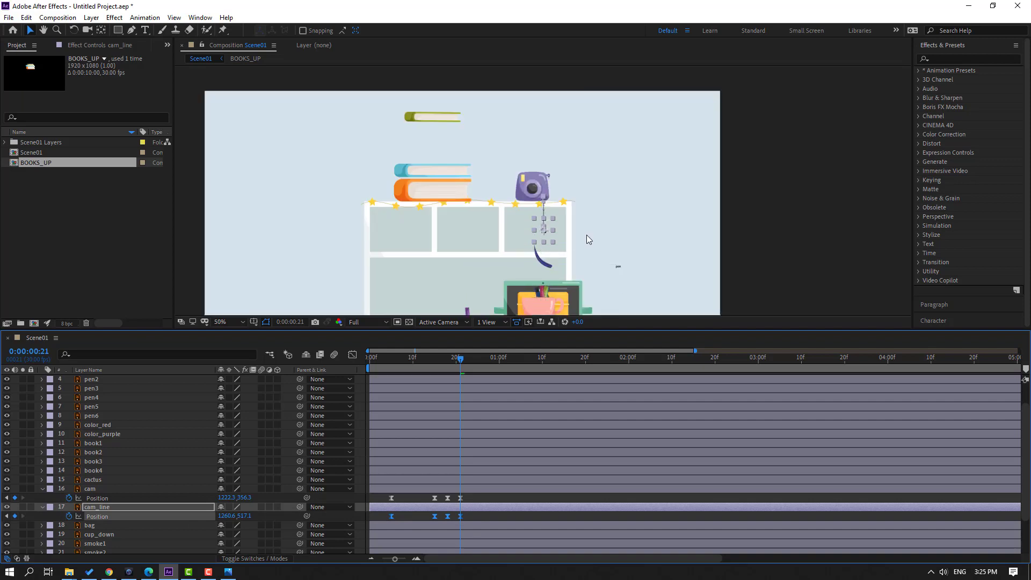
Align the strap with the camera's lower corner at Position 1310.6, 437.1, preview it, and collapse the cam and cam_line properties
scroll(558, 226, up, 2)
key(shift+Up)
key(shift+Up)
key(shift+Up)
key(shift+Up)
key(shift+Up)
key(shift+Up)
key(shift+Right)
key(shift+Right)
key(shift+Right)
key(shift+Right)
key(shift+Right)
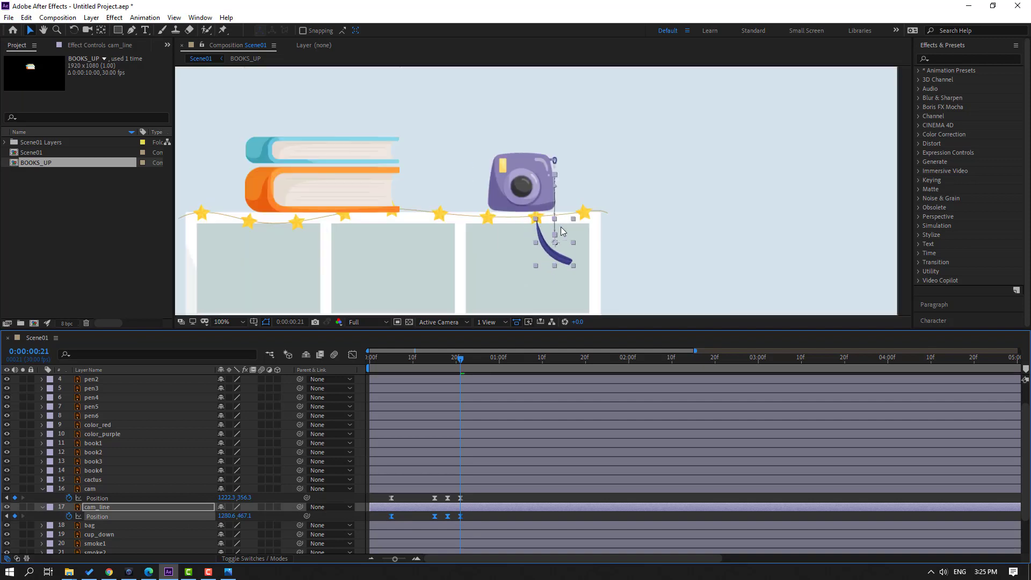
key(shift+Up)
key(shift+Right)
key(shift+Down)
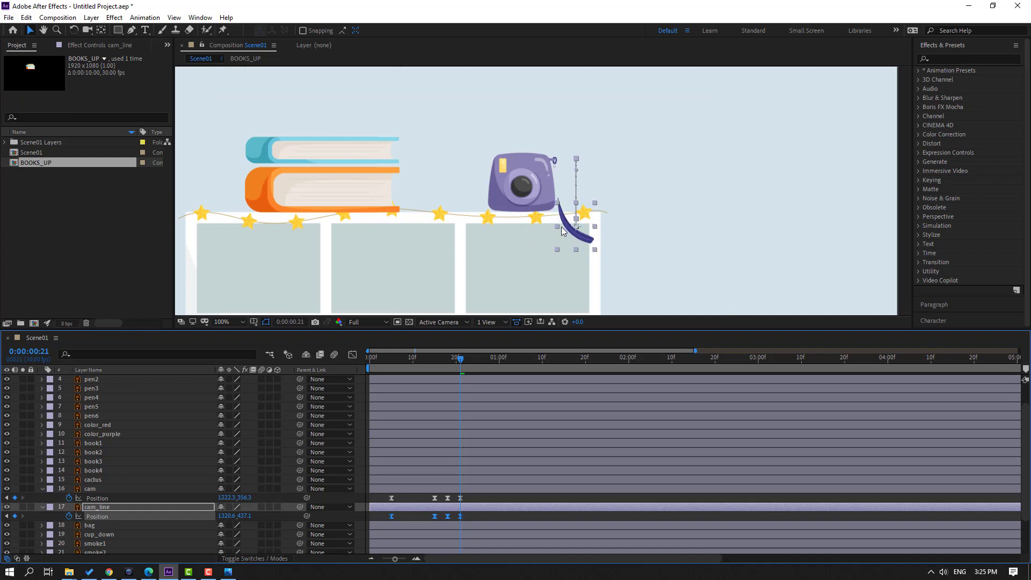
key(shift+Left)
key(space)
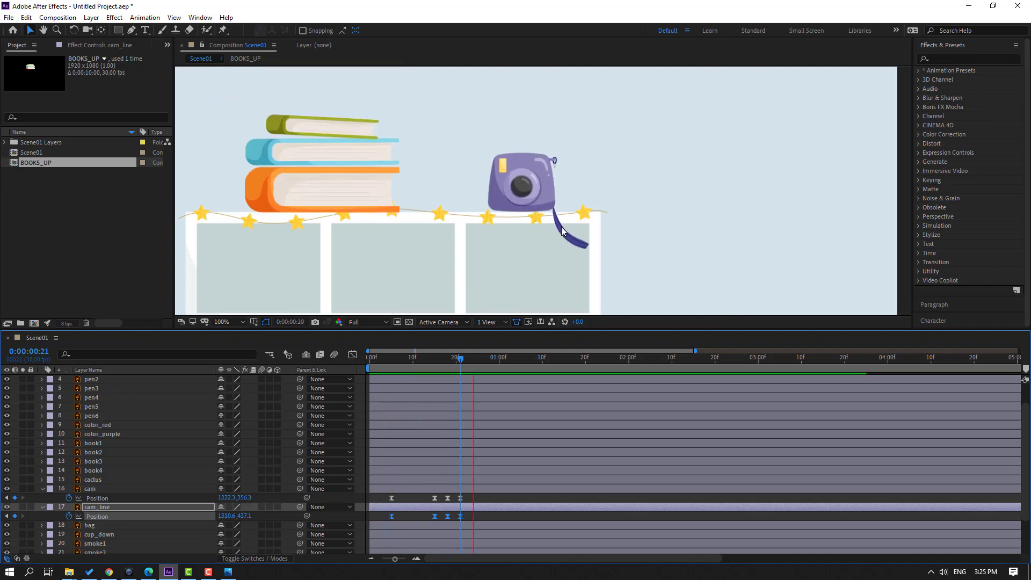
key(space)
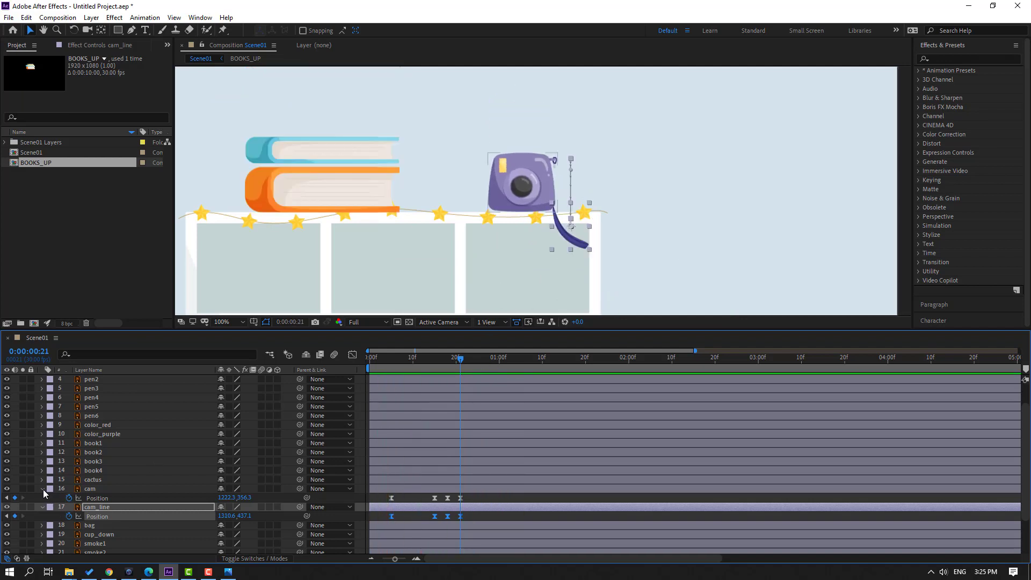
click(43, 489)
click(42, 495)
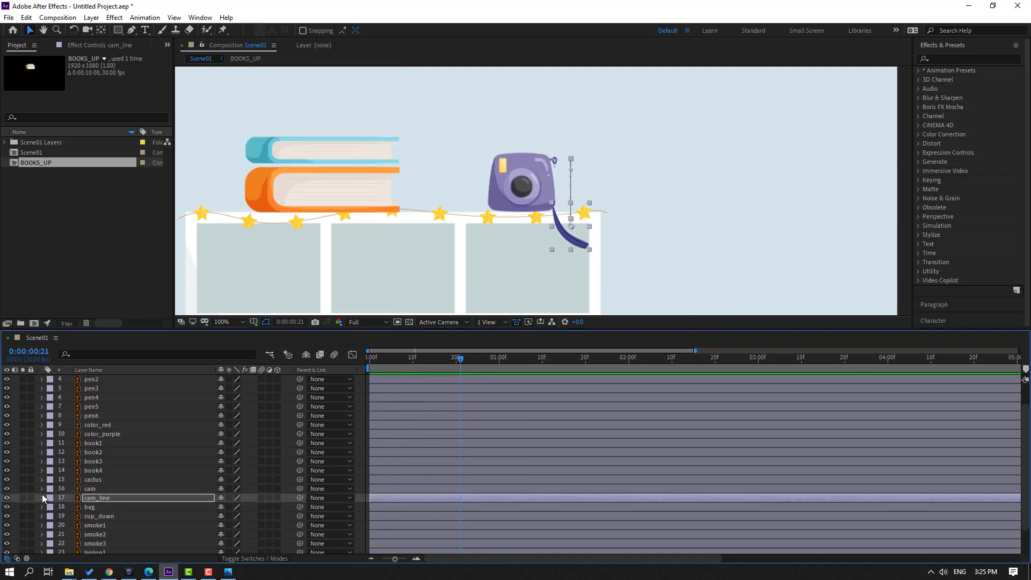
Select the cactus layer, check the cactus's shelf spot in the Photos reference image, and return to After Effects
click(93, 479)
scroll(596, 172, down, 2)
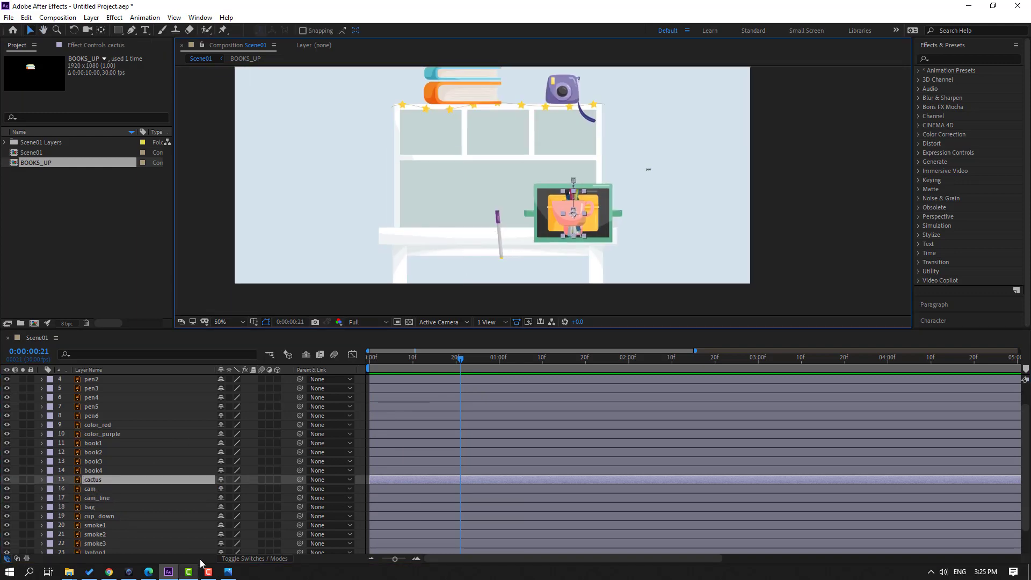
key(alt+Tab)
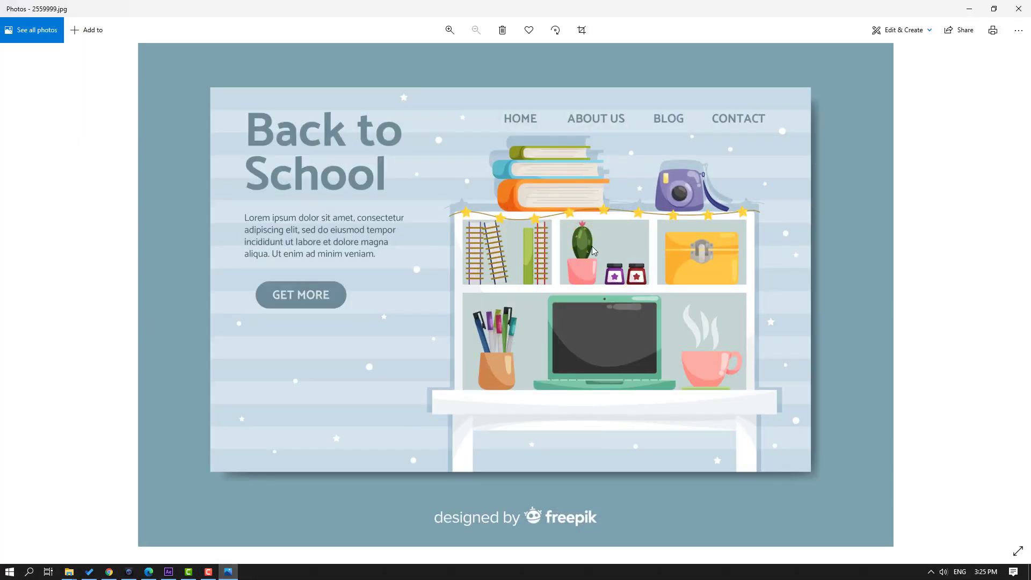
click(970, 9)
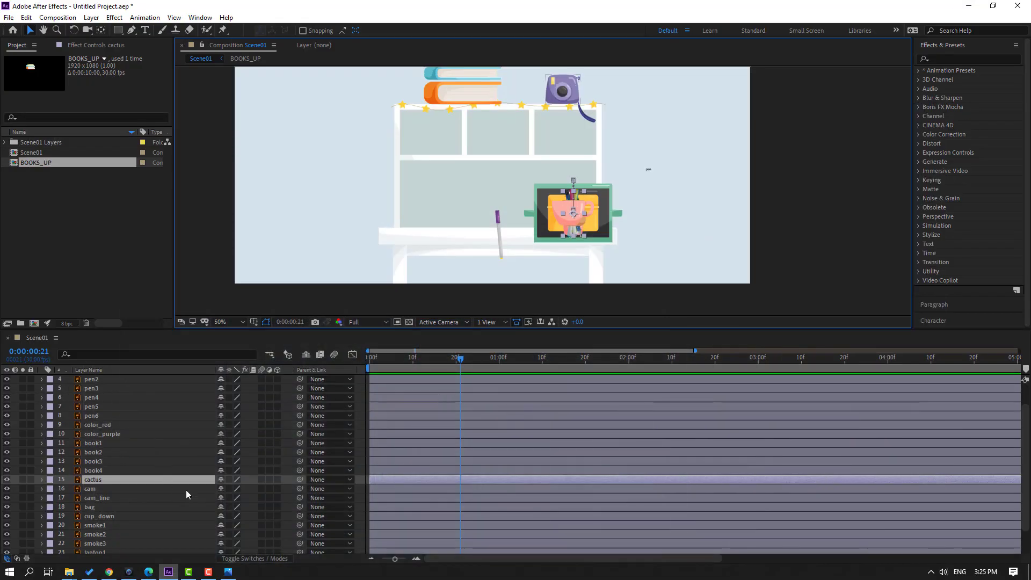
Reveal the cactus layer's Position keyframes and move them together into the middle shelf compartment, to about 980.6, 577.1
key(p)
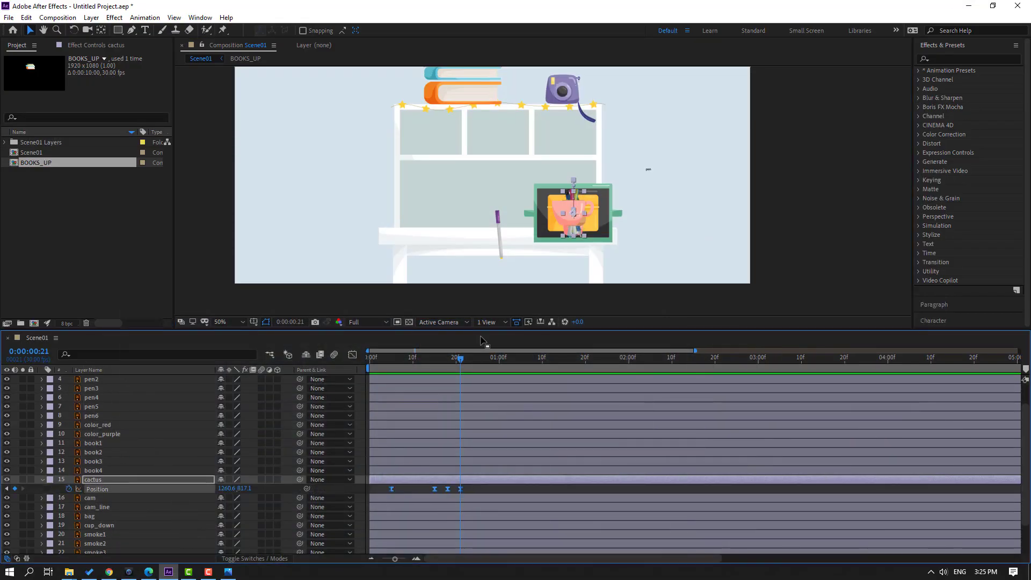
key(shift+Left)
key(shift+Left)
key(shift+Left)
key(shift+Left)
key(shift+Left)
key(shift+Left)
key(shift+Left)
key(shift+Left)
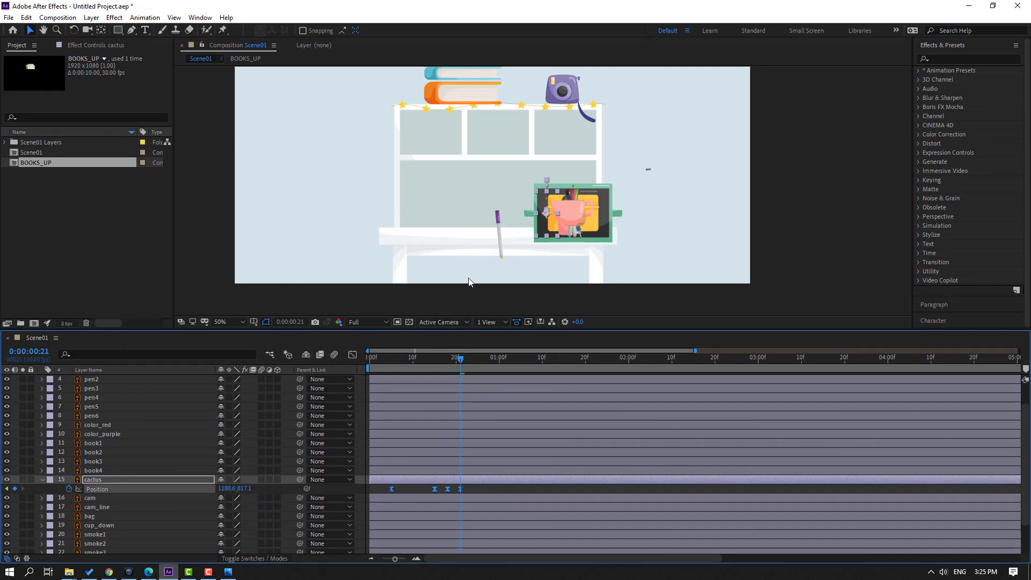
key(shift+Left)
key(shift+Left)
key(shift+Left)
key(shift+Left)
key(shift+Left)
key(shift+Left)
key(shift+Left)
key(shift+Left)
key(shift+Left)
key(shift+Left)
key(shift+Left)
key(shift+Left)
key(shift+Left)
key(shift+Left)
key(shift+Left)
key(shift+Left)
key(shift+Left)
key(shift+Left)
key(shift+Left)
key(shift+Left)
key(shift+Up)
key(shift+Up)
key(shift+Up)
key(shift+Up)
key(shift+Up)
key(shift+Up)
key(shift+Up)
key(shift+Up)
key(shift+Up)
key(shift+Up)
key(shift+Up)
key(shift+Up)
key(shift+Up)
key(shift+Up)
key(shift+Up)
key(shift+Up)
key(shift+Up)
key(shift+Up)
key(shift+Up)
key(shift+Up)
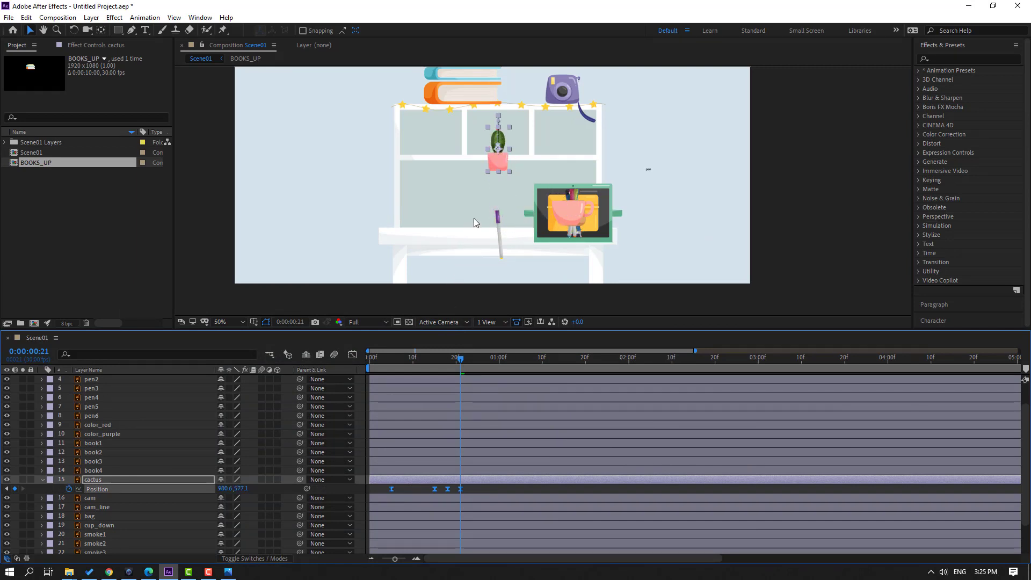
Stand the cactus pot on the middle compartment's shelf board at Position 925.6, 517.6, preview its fall, and collapse the layer
key(shift+Up)
key(shift+Left)
key(shift+Left)
drag(515, 175, 584, 223)
scroll(584, 224, up, 2)
key(shift+Left)
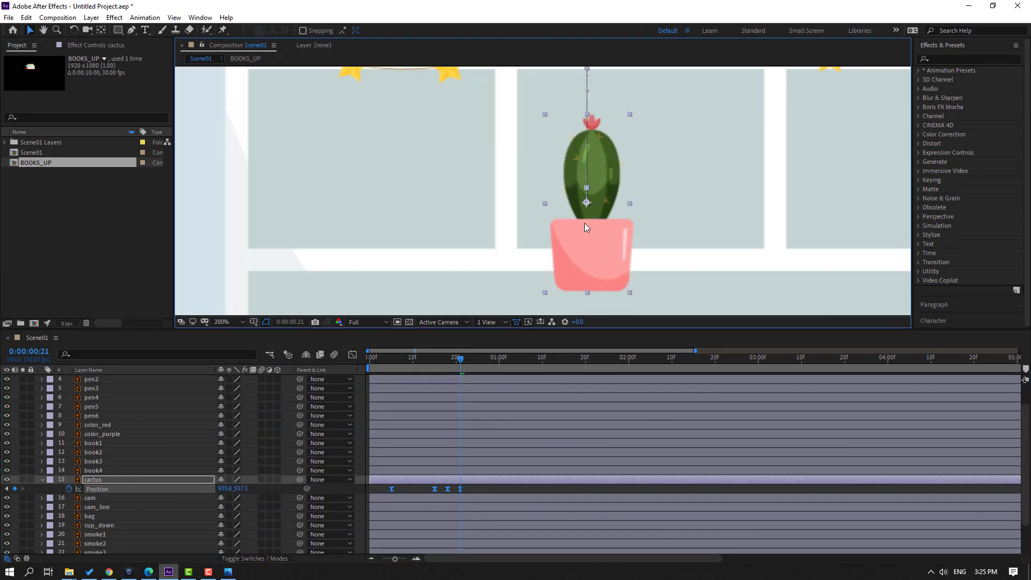
key(shift+Up)
key(shift+Up)
key(shift+Up)
key(shift+Up)
key(shift+Left)
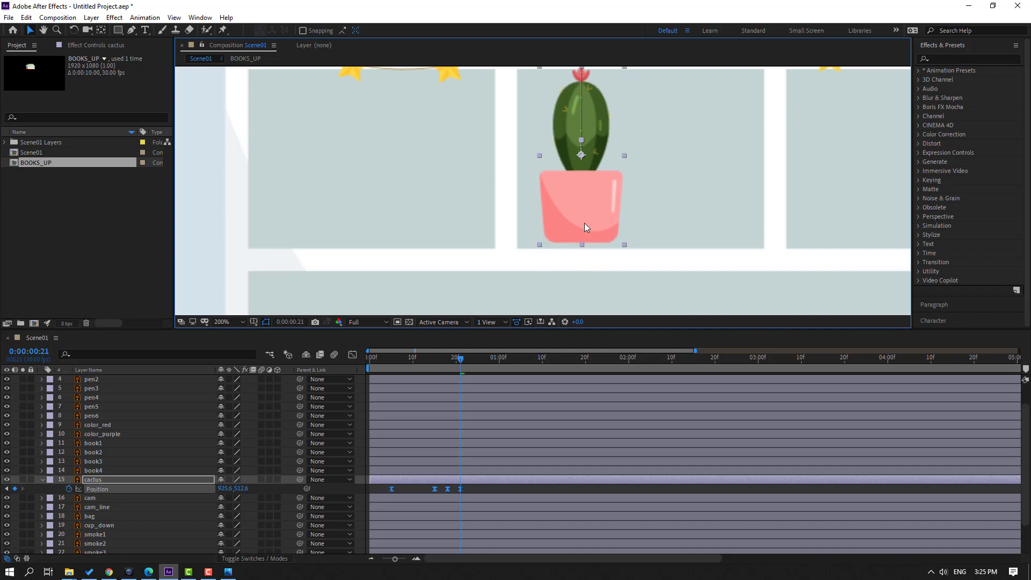
key(comma)
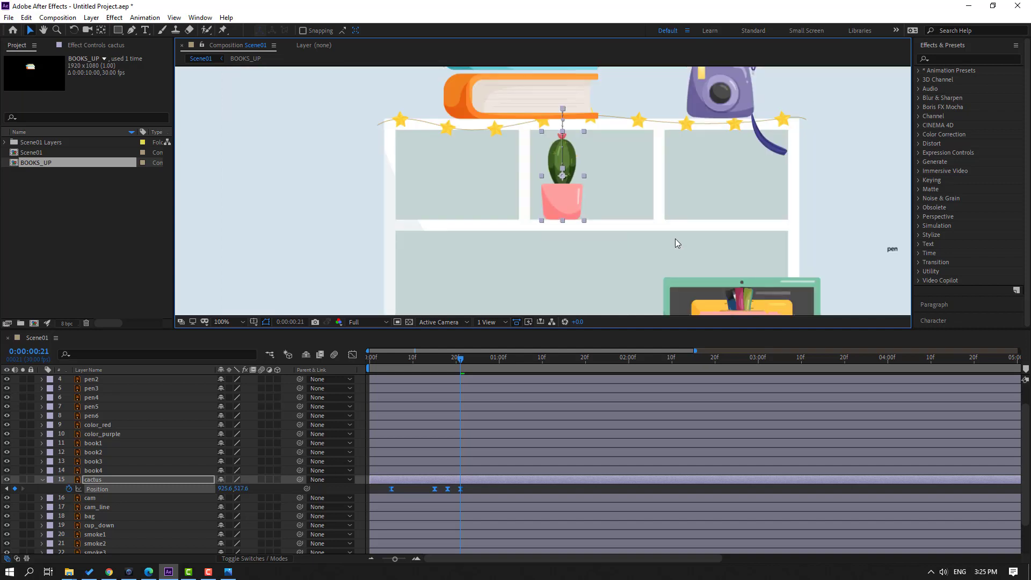
key(space)
key(comma)
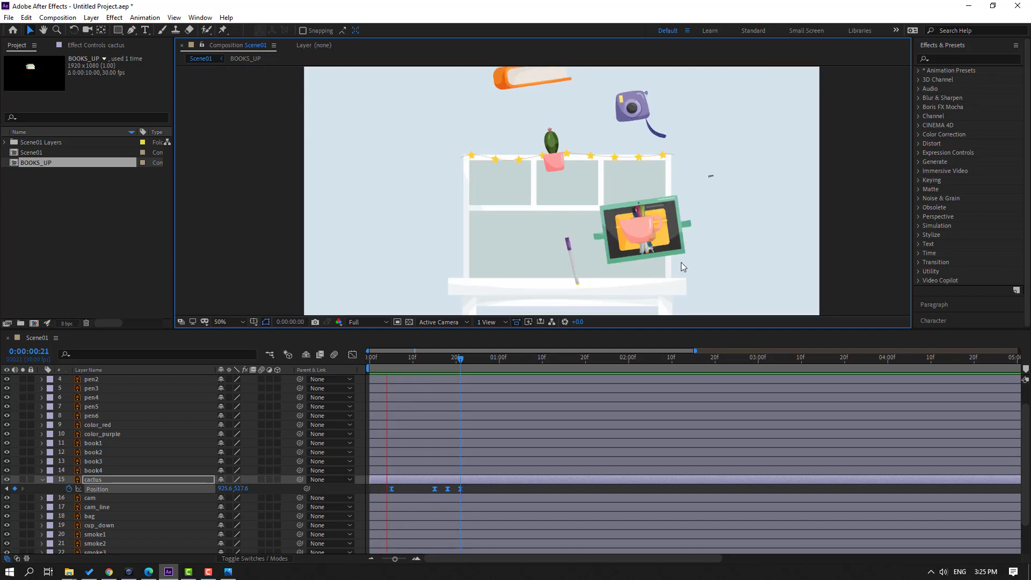
key(space)
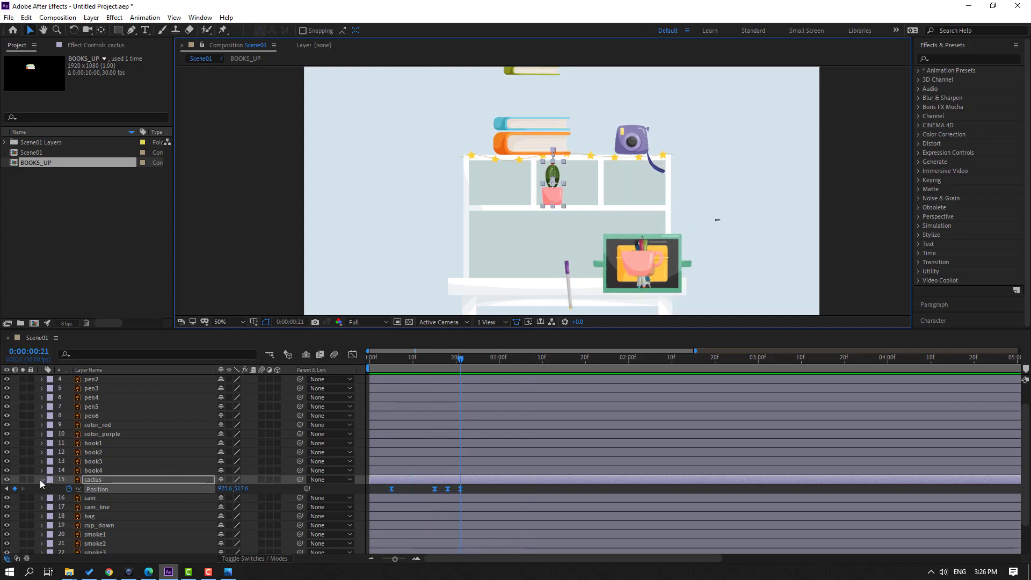
click(41, 480)
Reveal the Position keyframes of the book1, book2, book3 and book4 layers
click(93, 471)
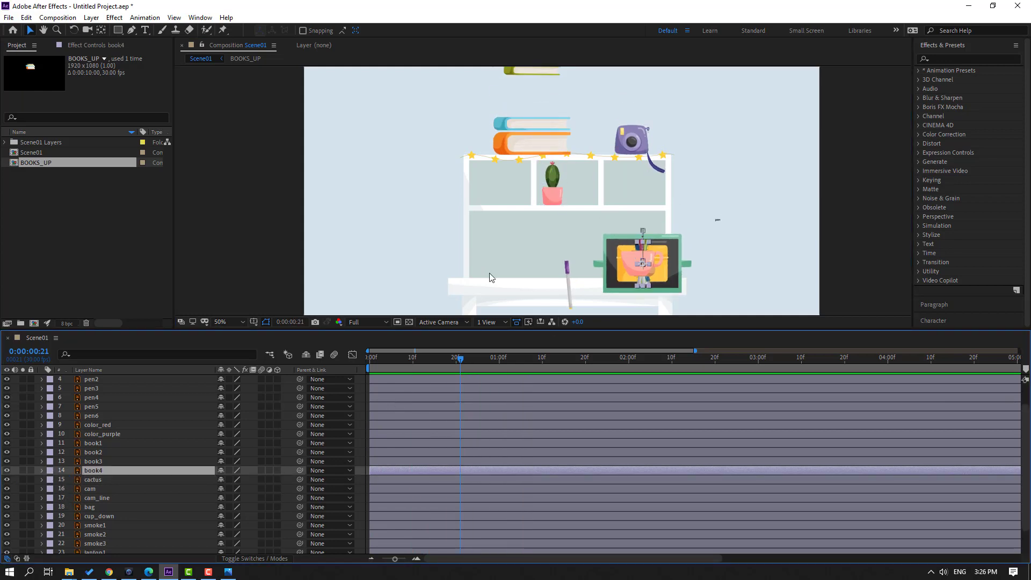
key(p)
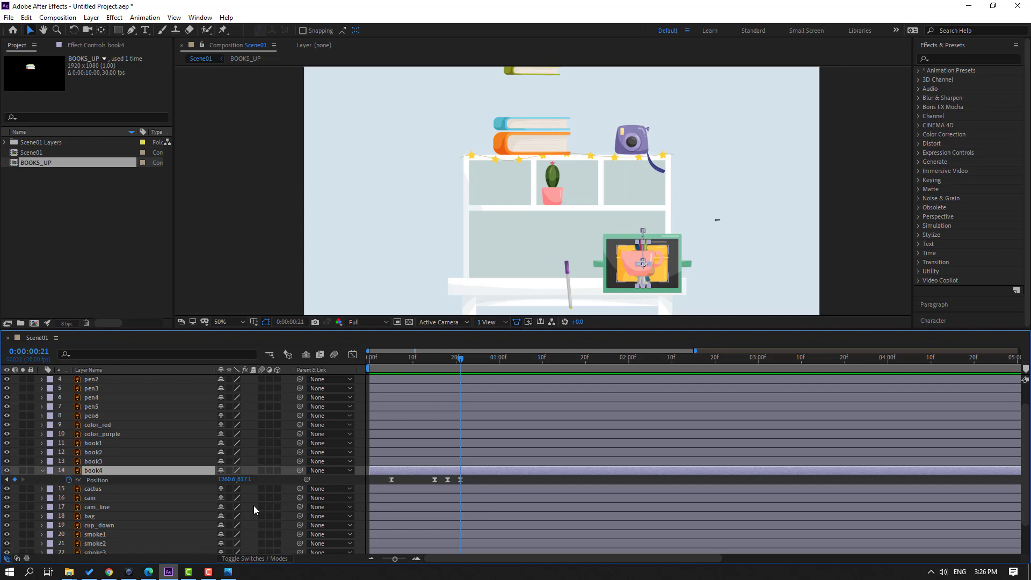
click(100, 461)
ctrl+click(104, 452)
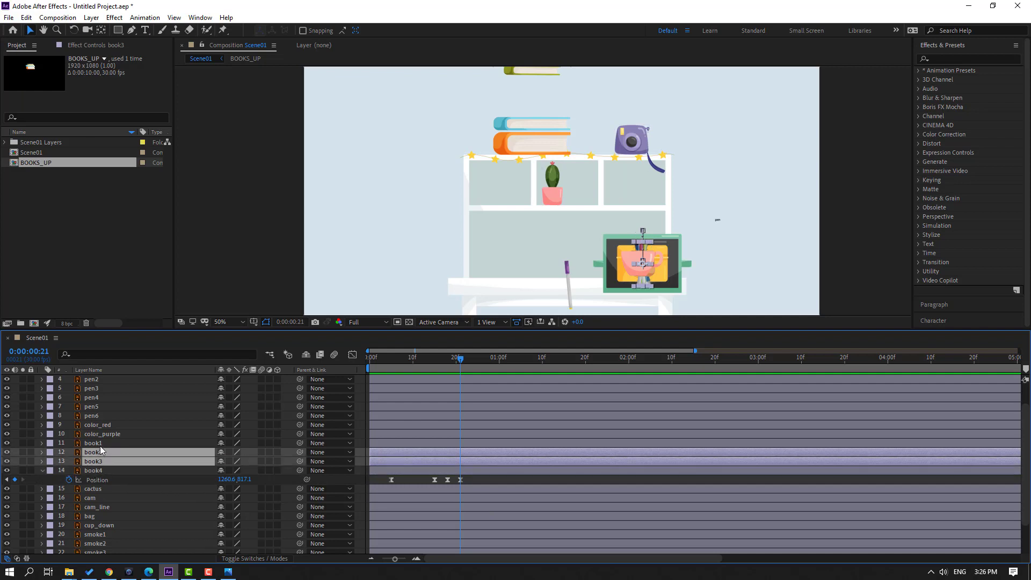
ctrl+click(100, 444)
key(p)
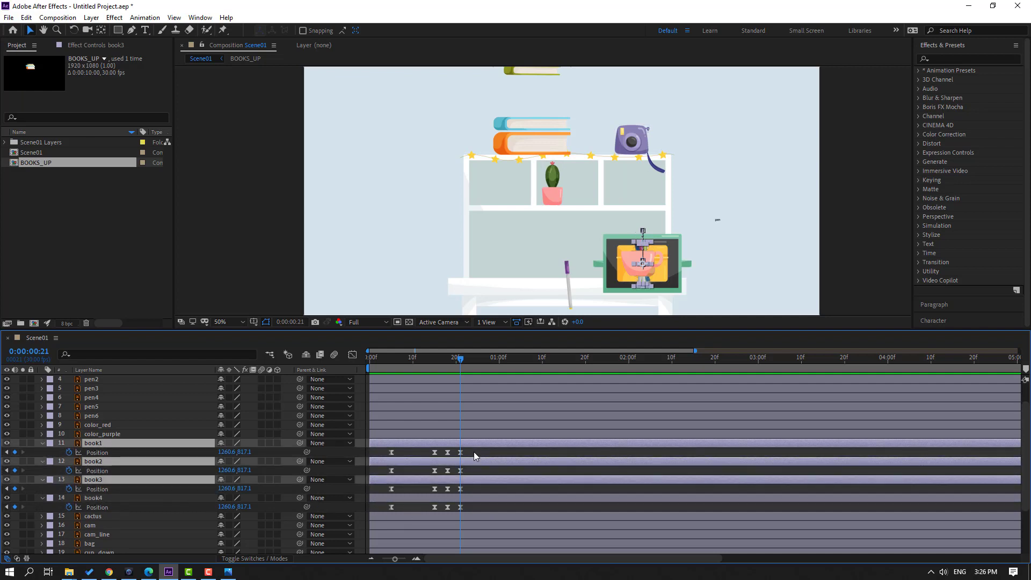
Move the Position keyframes of all four book layers together into the shelf's left compartment, ending at 720.6, 517.1
drag(474, 453, 391, 517)
key(shift+Left)
key(shift+Left)
key(shift+Left)
key(shift+Left)
key(shift+Left)
key(shift+Left)
key(shift+Left)
key(shift+Left)
key(shift+Left)
key(shift+Left)
key(shift+Left)
key(shift+Left)
key(shift+Left)
key(shift+Left)
key(shift+Left)
key(shift+Left)
key(shift+Left)
key(shift+Left)
key(shift+Left)
key(shift+Left)
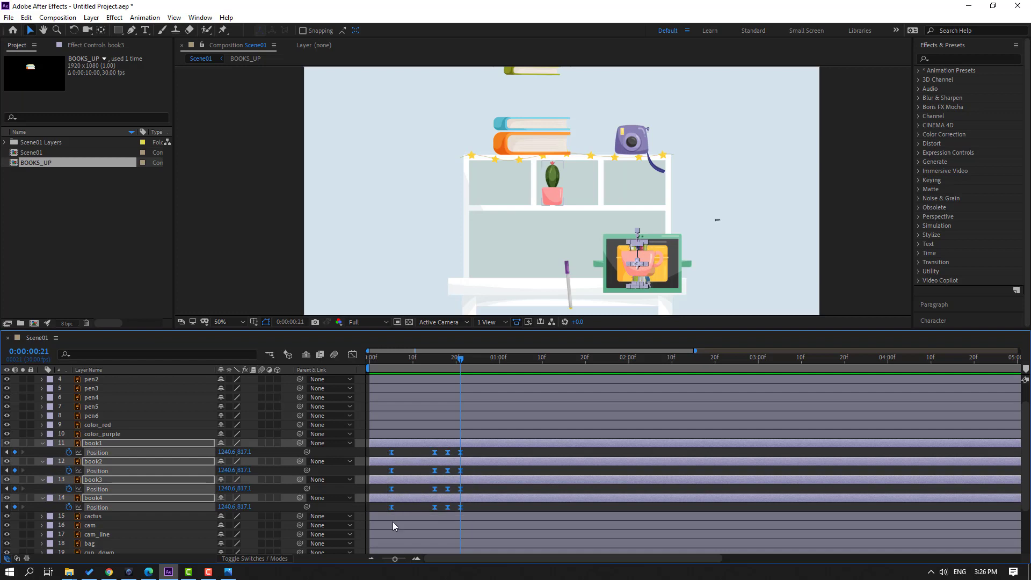
key(shift+Up)
key(shift+Up)
key(shift+Up)
key(shift+Up)
key(shift+Up)
key(shift+Up)
key(shift+Up)
key(shift+Up)
key(shift+Up)
key(shift+Up)
key(shift+Up)
key(shift+Up)
key(shift+Up)
key(shift+Up)
key(shift+Up)
key(shift+Up)
key(shift+Up)
key(shift+Up)
key(shift+Up)
key(shift+Up)
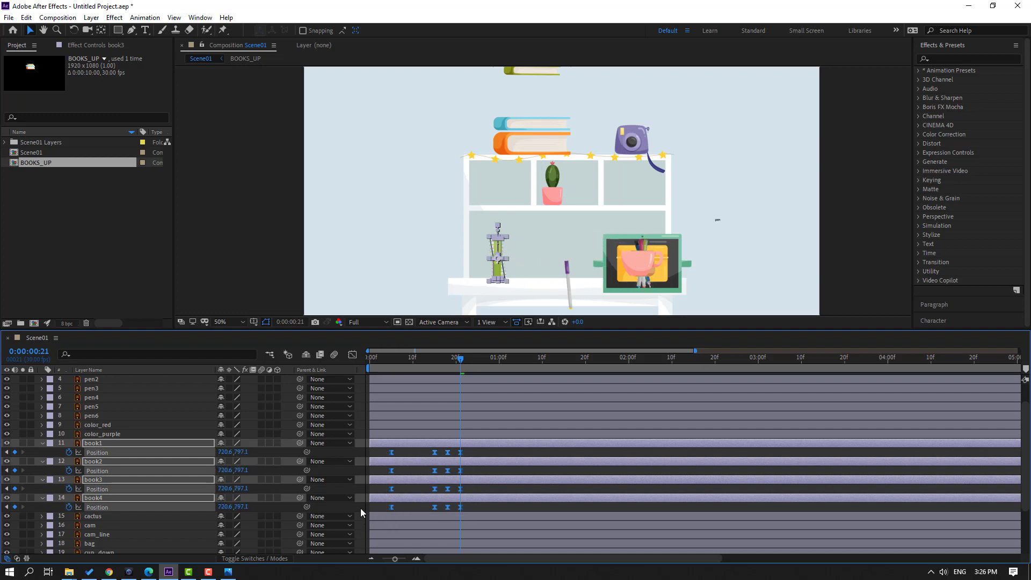
key(shift+Down)
key(shift+Down)
key(shift+Down)
key(shift+Down)
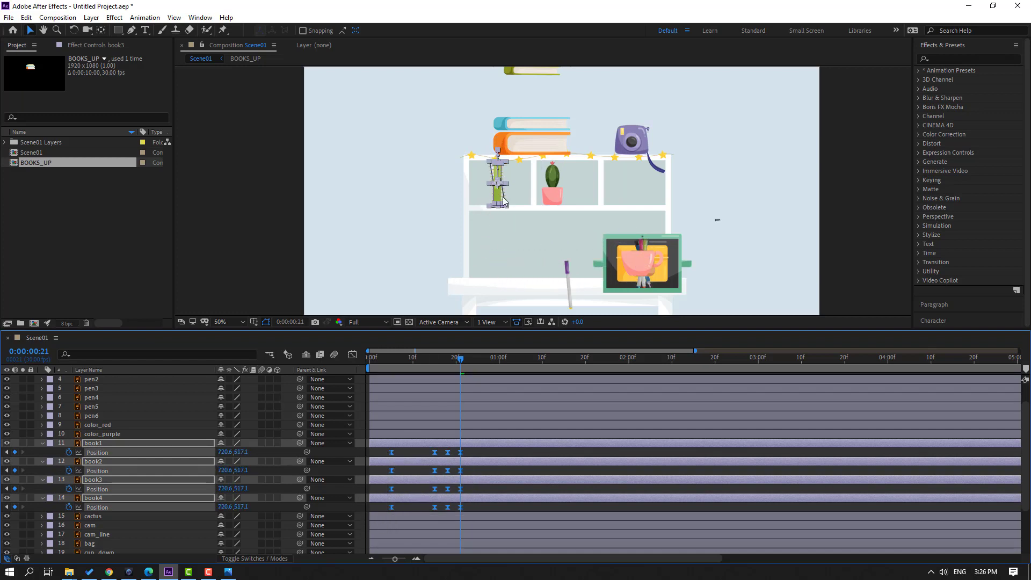
Move all of book4's Position keyframes against the right side of the left compartment, to 820.6, 517.1
key(period)
key(period)
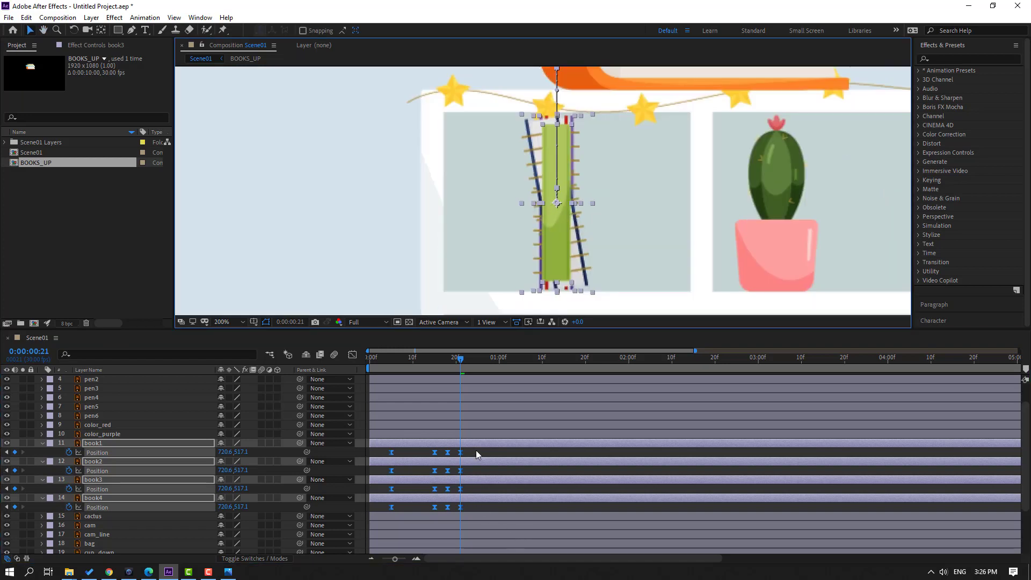
click(476, 451)
click(477, 499)
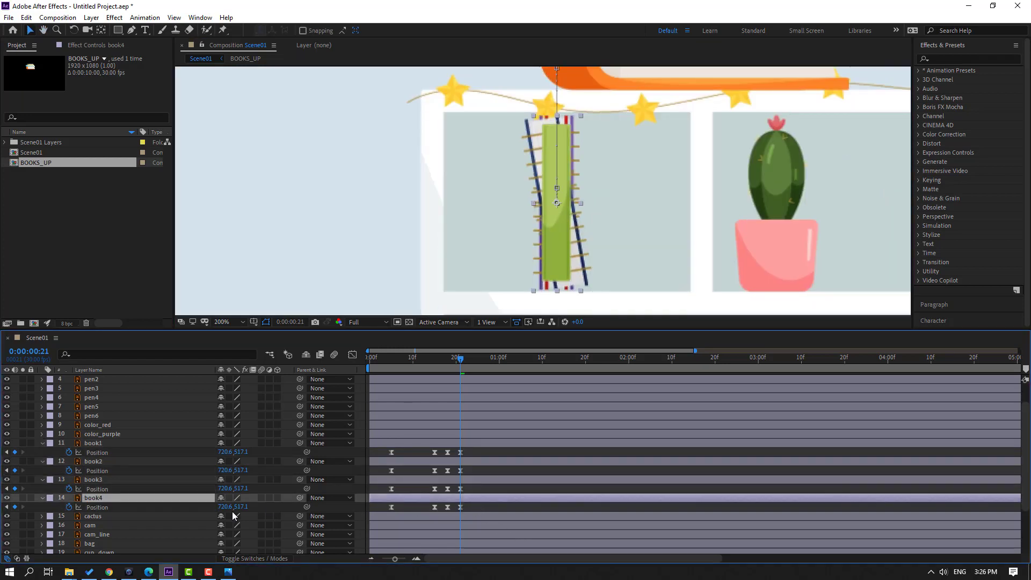
drag(466, 507, 353, 511)
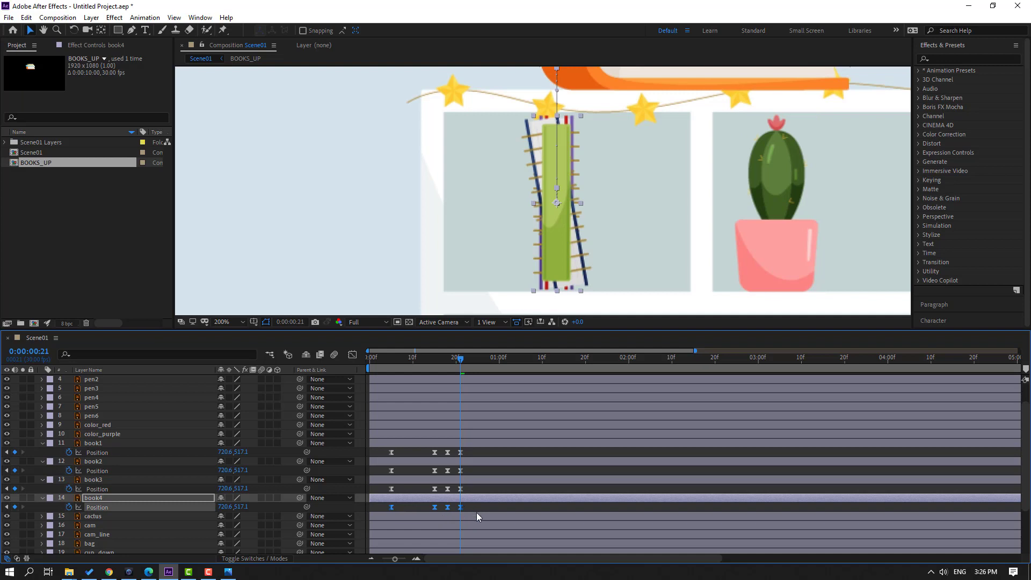
key(shift+Right)
key(shift+Right)
key(shift+Right)
key(shift+Right)
key(shift+Right)
key(shift+Right)
key(shift+Right)
key(shift+Right)
key(shift+Right)
key(shift+Right)
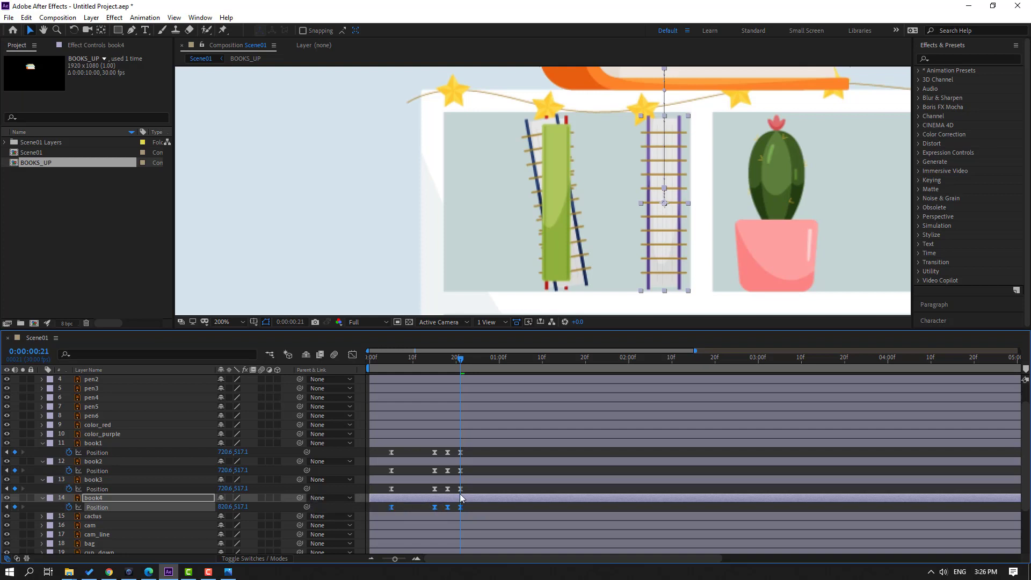
Move all of book3's Position keyframes to the left side of the left compartment, at 640.6, 517.1
drag(473, 490, 379, 495)
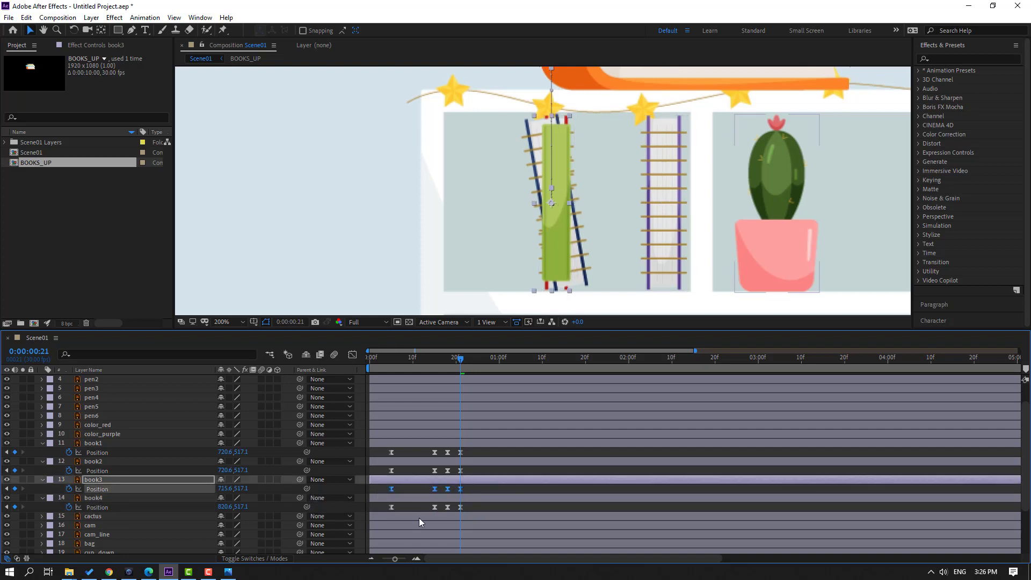
key(shift+Left)
key(shift+Left)
key(shift+Left)
key(shift+Left)
key(shift+Left)
key(shift+Left)
key(shift+Left)
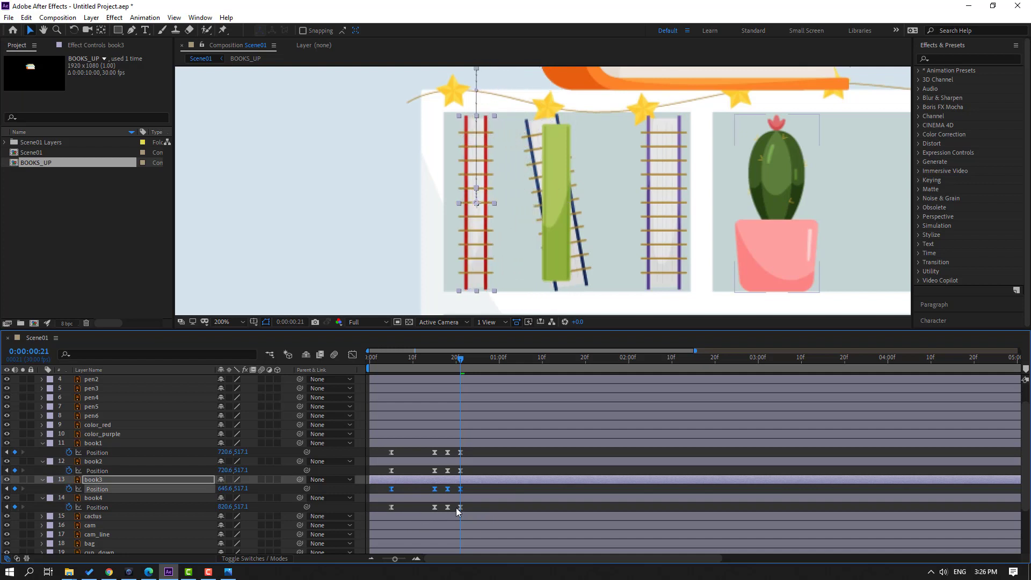
key(shift+Left)
Place the tilted book2 beside the red book by moving all its Position keyframes to 685.6, 517.1
drag(469, 472, 375, 472)
key(shift+Right)
key(shift+Right)
key(shift+Right)
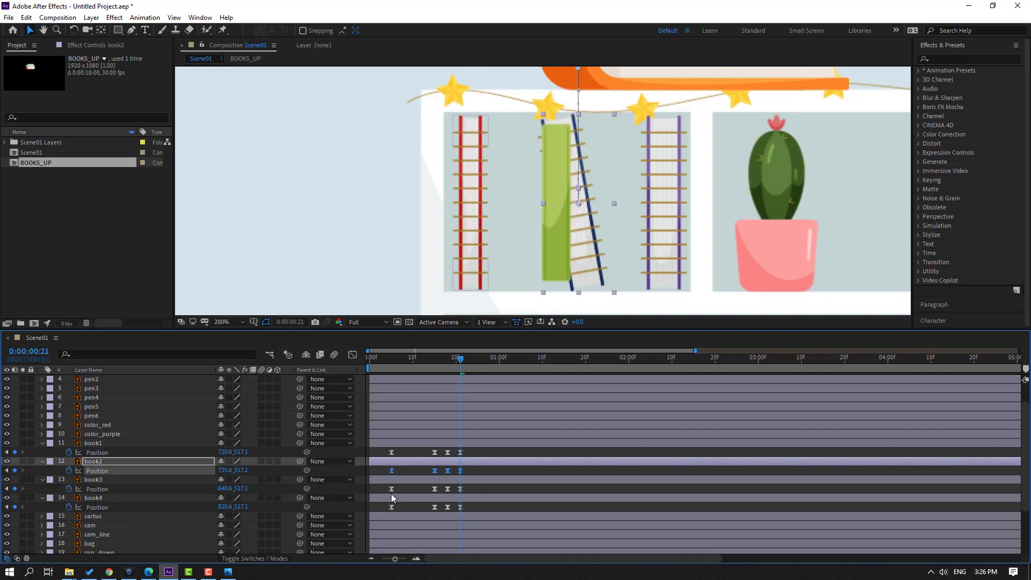
key(shift+Right)
key(shift+Right)
key(shift+Right)
key(shift+Right)
key(shift+Right)
key(shift+Right)
key(shift+Right)
key(shift+Left)
key(shift+Left)
key(shift+Left)
key(shift+Left)
key(shift+Left)
key(shift+Left)
key(shift+Left)
key(shift+Left)
key(shift+Left)
key(shift+Left)
key(shift+Left)
key(shift+Left)
key(shift+Left)
key(shift+Left)
key(shift+Left)
key(shift+Left)
key(shift+Left)
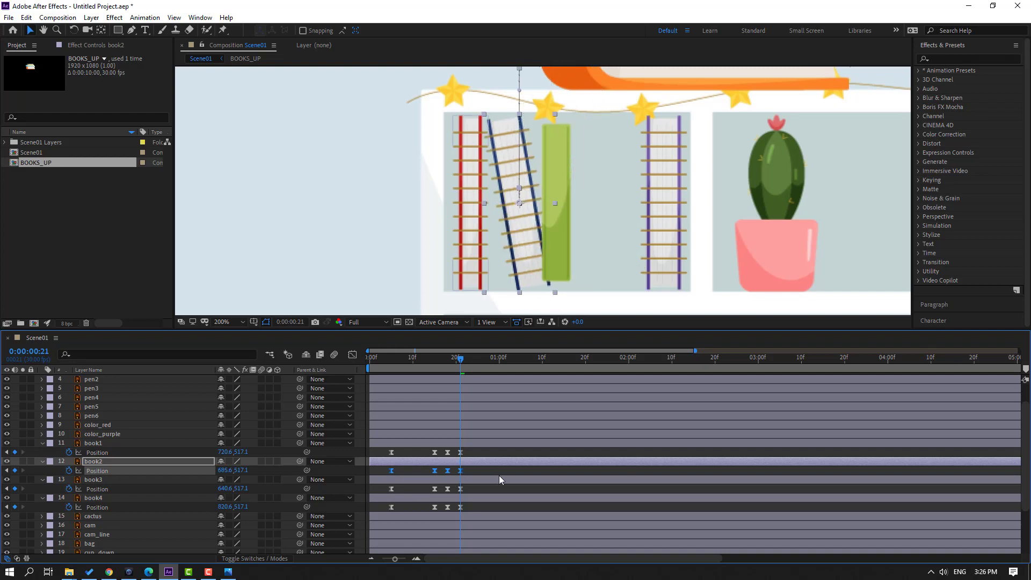
Stand the green book1 against the purple book on the shelf board by moving its Position keyframes to 785.6, 526.6
click(375, 443)
key(shift+Right)
key(shift+Right)
key(shift+Right)
key(shift+Right)
key(shift+Right)
key(shift+Right)
key(shift+Right)
key(shift+Right)
key(shift+Right)
key(shift+Right)
key(shift+Right)
key(shift+Right)
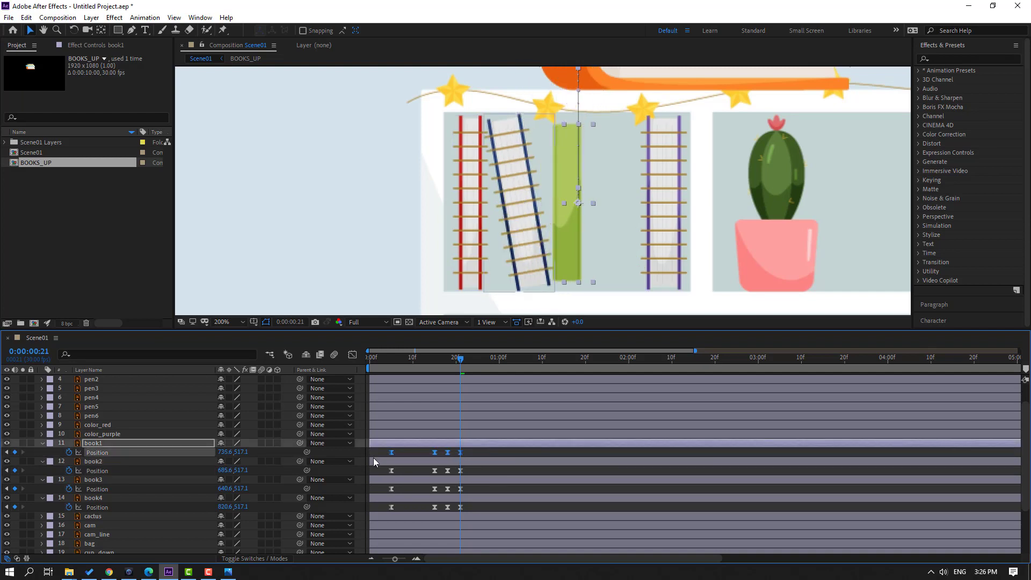
key(shift+Down)
key(Down)
key(Down)
key(Down)
key(Down)
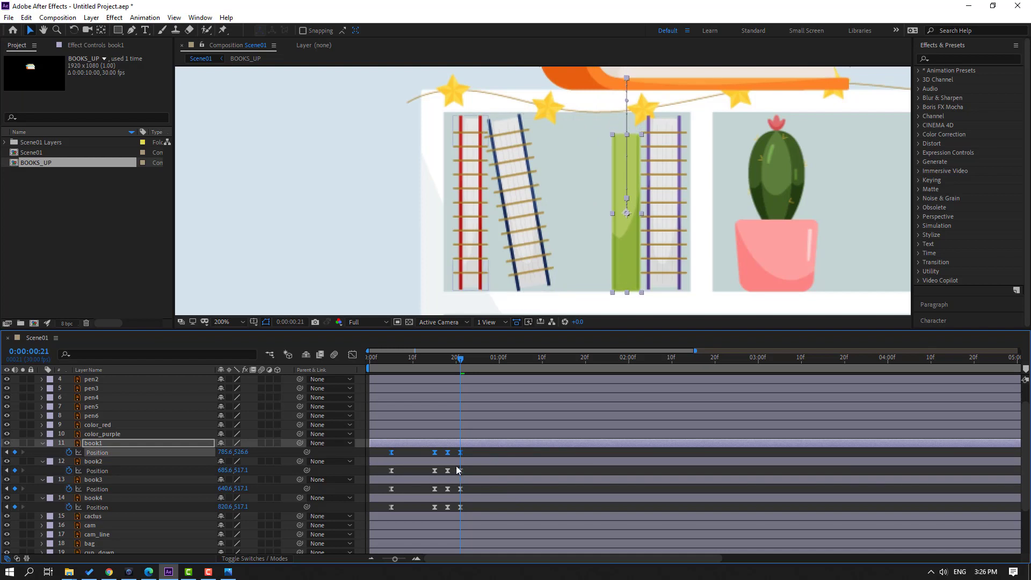
Lower book2's Position keyframes onto the shelf board, to 685.6, 519.6
click(382, 472)
key(shift+Down)
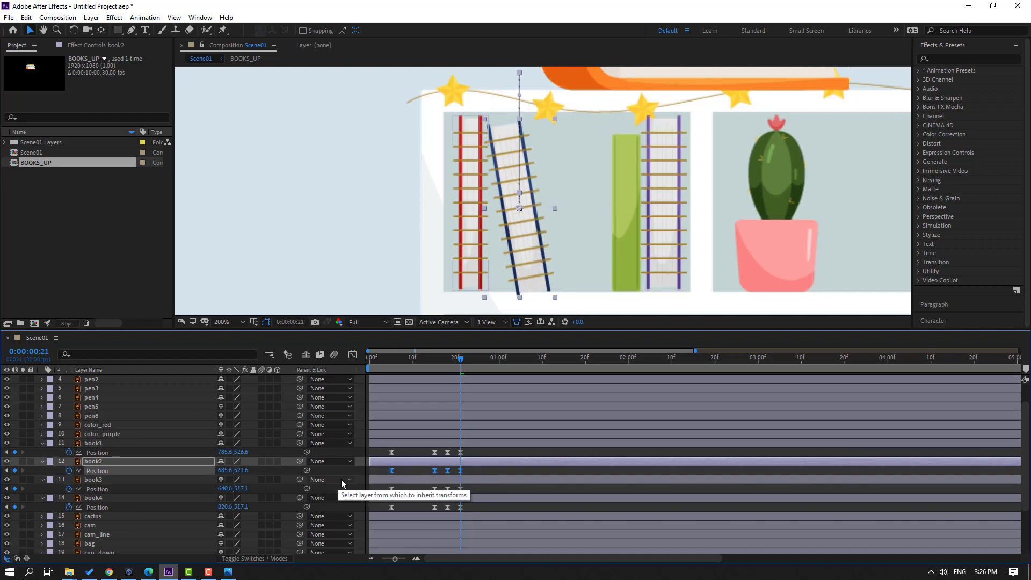
key(Up)
key(Up)
key(Up)
key(Up)
key(Up)
Lower the Position keyframes of book3 to 640.6, 518.6 and of book4 to 820.6, 519.1, onto the shelf board
click(452, 489)
key(Down)
key(Down)
key(Down)
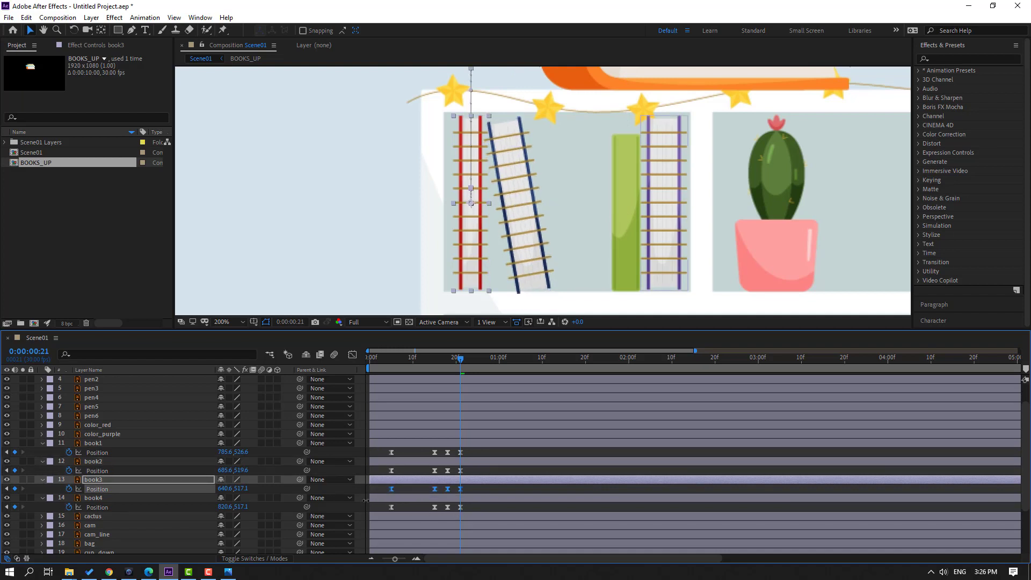
click(470, 507)
key(Down)
key(Down)
key(Down)
key(Down)
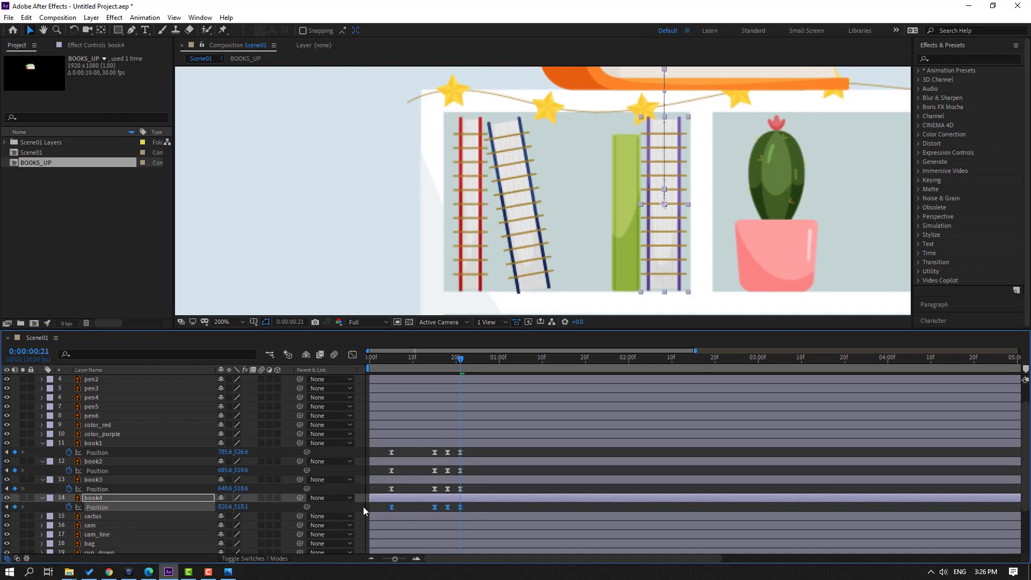
Preview the books' fall, return the playhead to the start, and collapse the four book layers
scroll(607, 225, down, 6)
key(space)
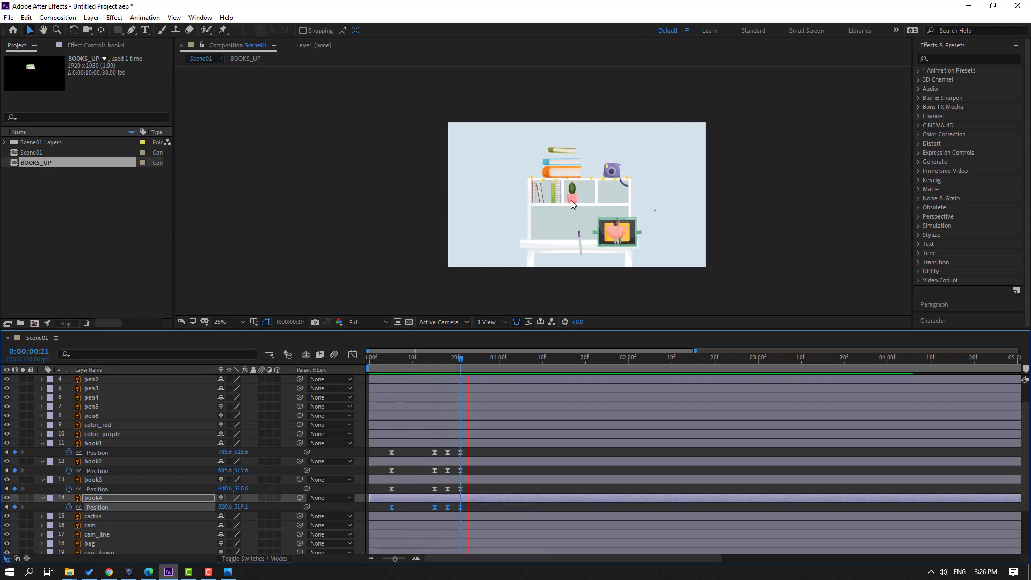
scroll(580, 196, up, 2)
key(space)
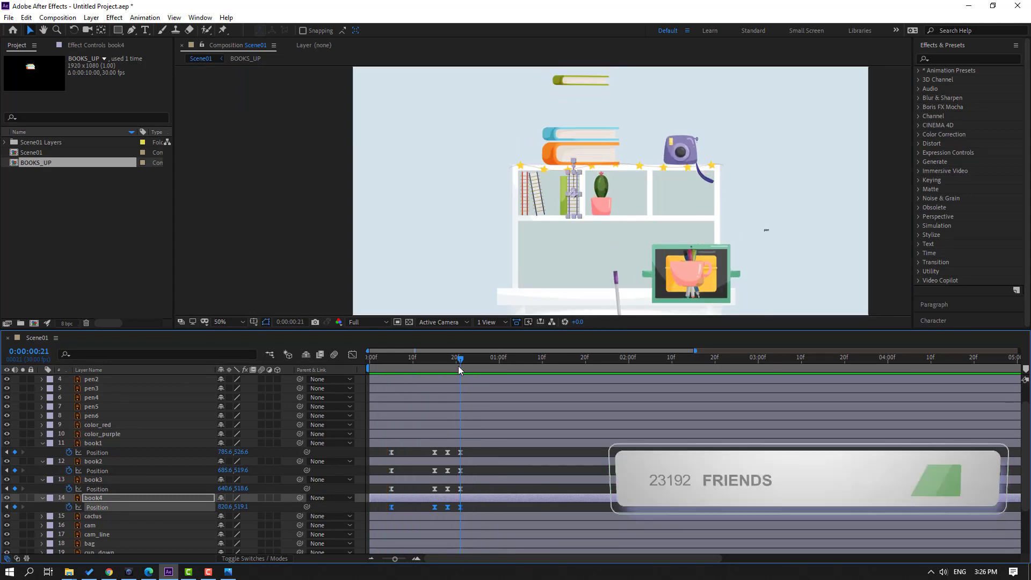
drag(454, 361, 365, 365)
click(42, 443)
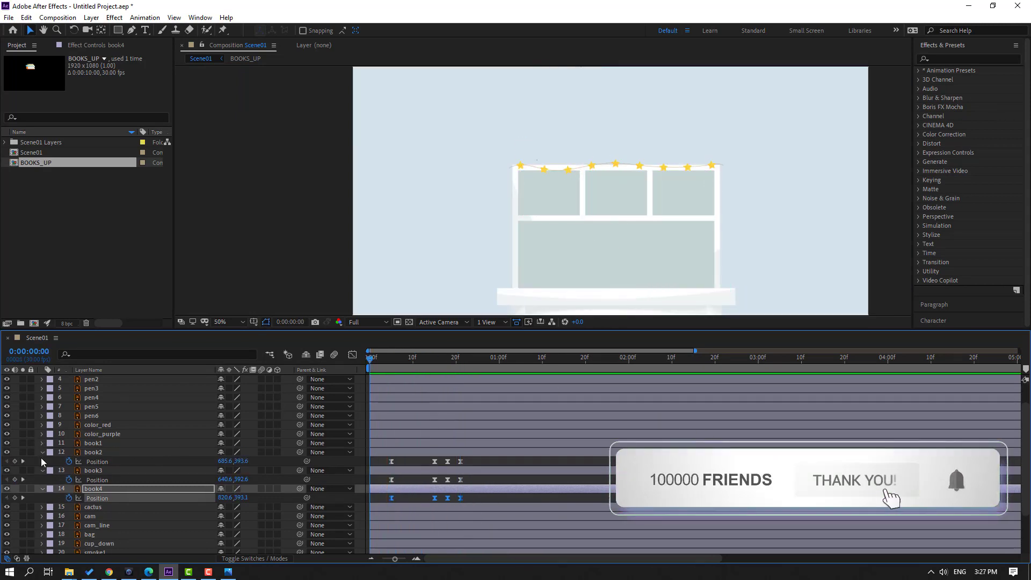
click(42, 452)
click(43, 462)
click(42, 471)
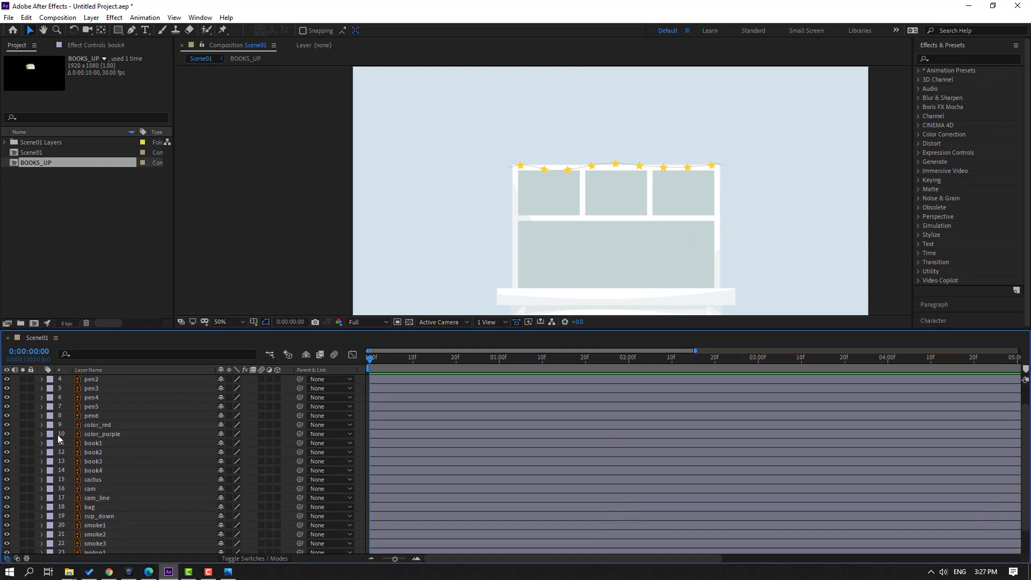
Move all of color_purple's Position keyframes at frame 21 so the jar stands beside the cactus, at 1062.6, 571.1
click(92, 436)
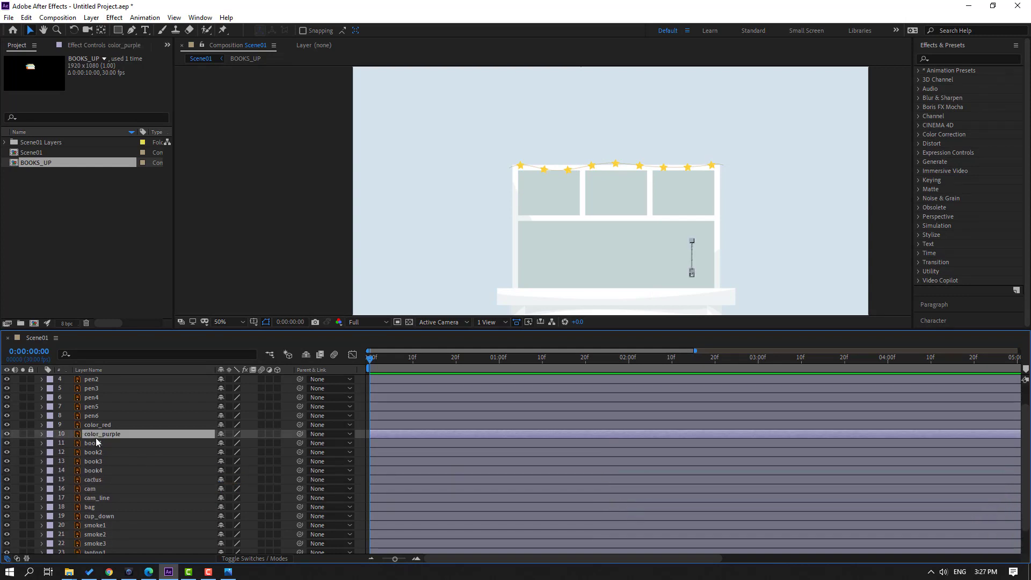
key(p)
drag(422, 361, 459, 366)
drag(475, 442, 382, 434)
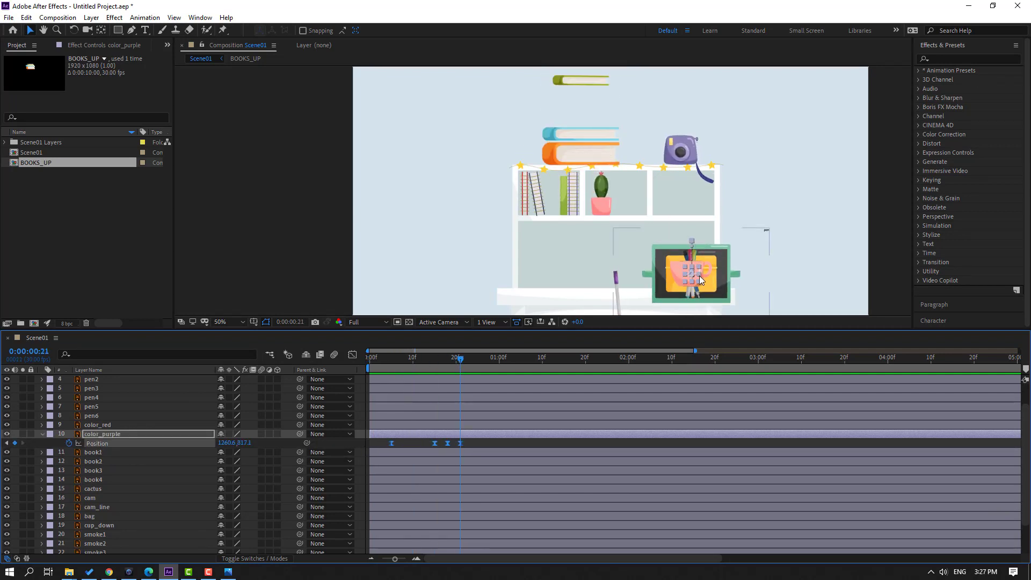
drag(695, 277, 636, 208)
scroll(636, 209, up, 4)
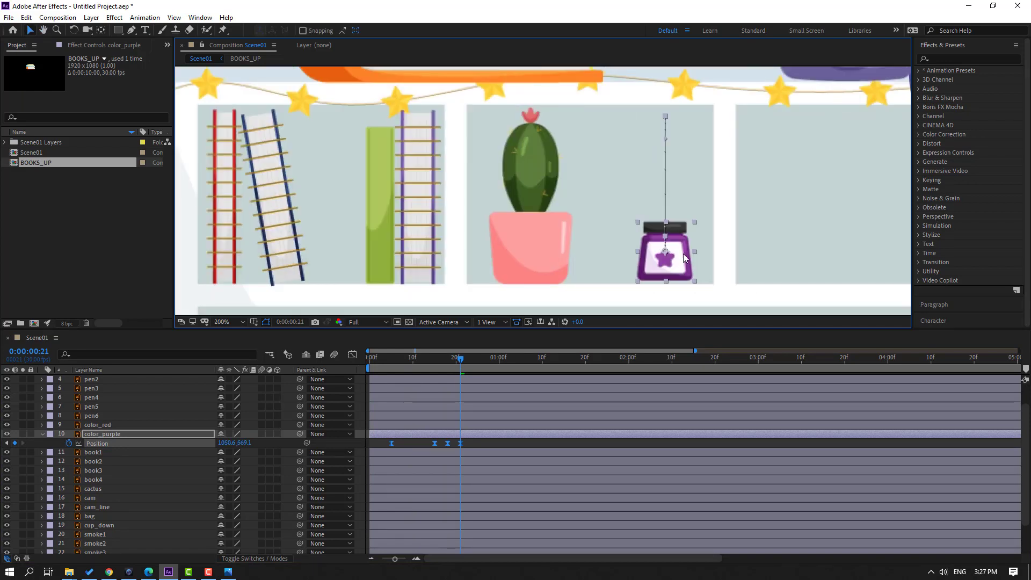
drag(667, 256, 679, 257)
Move all of color_red's Position keyframes between the cactus and the purple jar, to 1001.3, 571.3, and collapse both jar layers
click(106, 425)
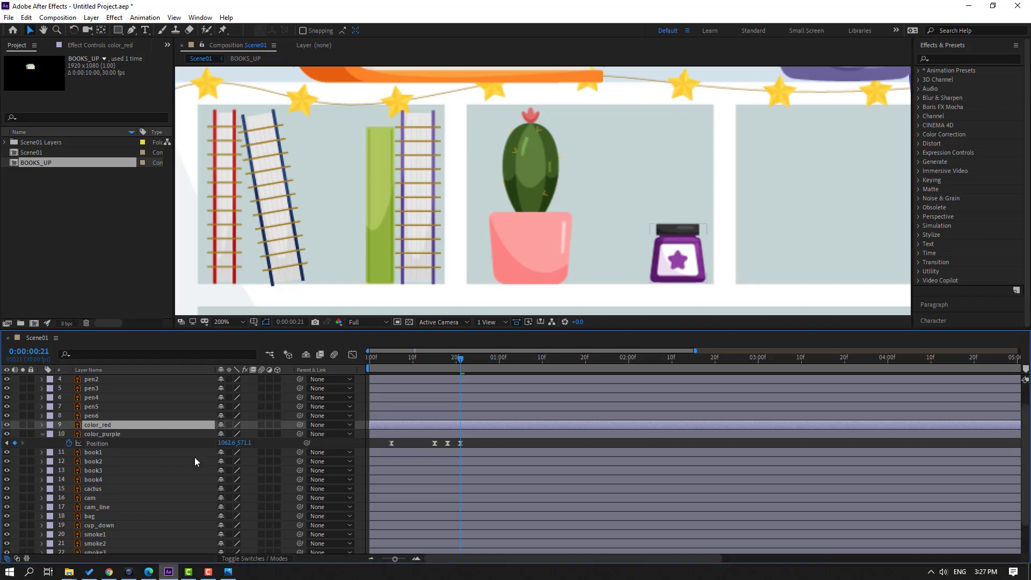
key(p)
drag(472, 436, 375, 441)
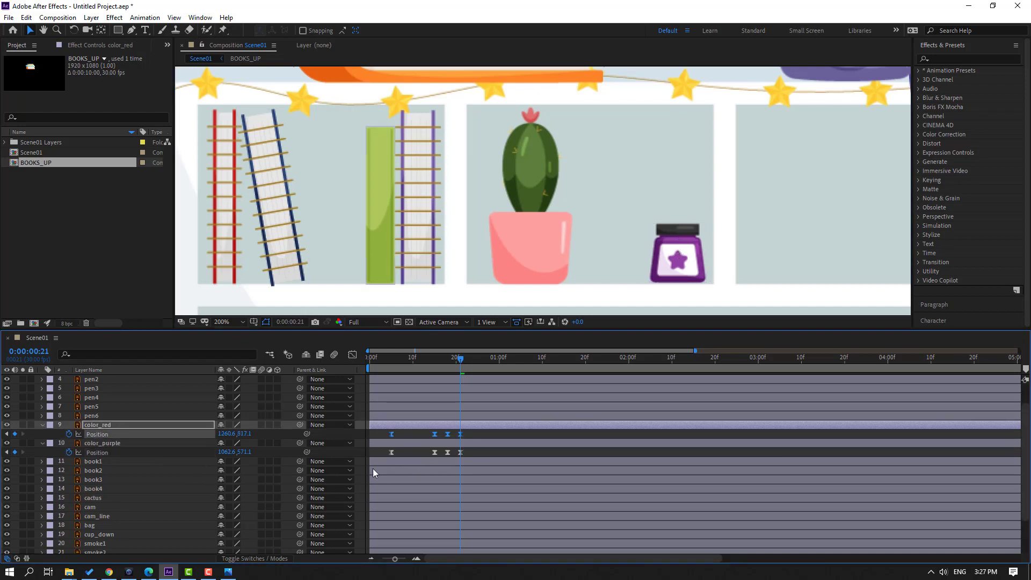
key(slash)
scroll(716, 293, down, 3)
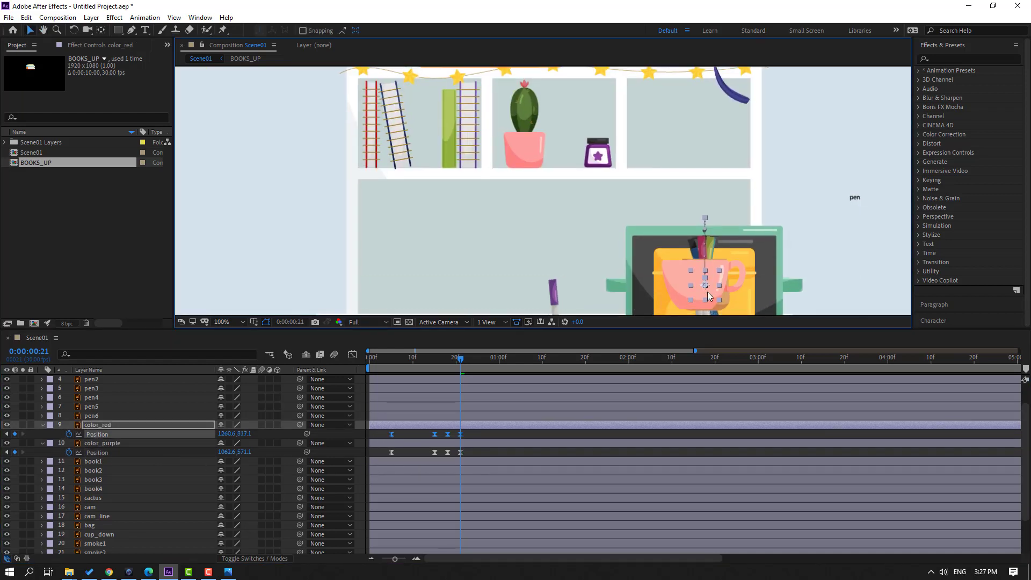
drag(705, 289, 566, 156)
scroll(531, 155, up, 4)
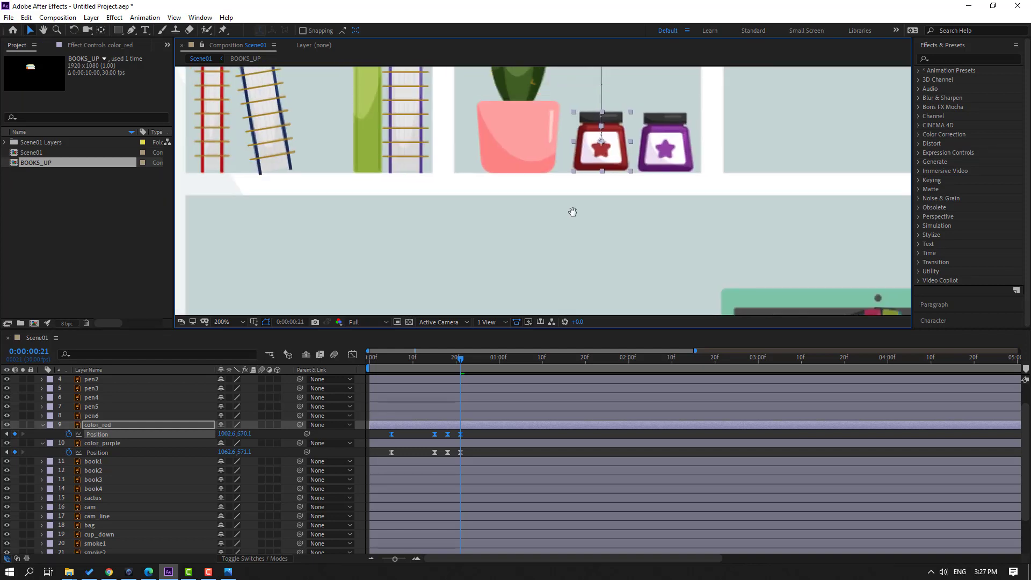
drag(674, 162, 671, 165)
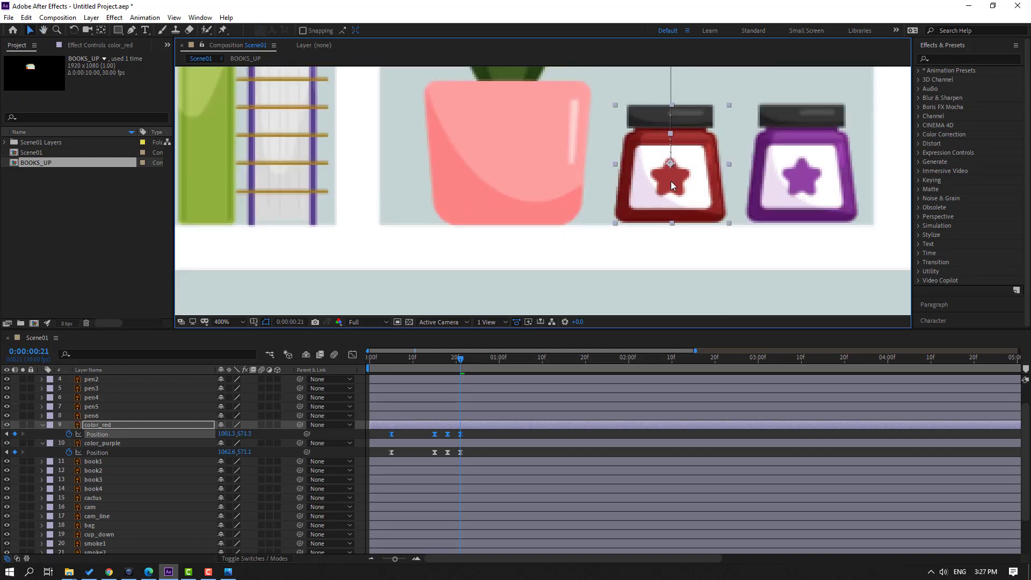
scroll(672, 188, down, 2)
scroll(676, 195, down, 3)
scroll(676, 195, up, 3)
scroll(682, 200, down, 2)
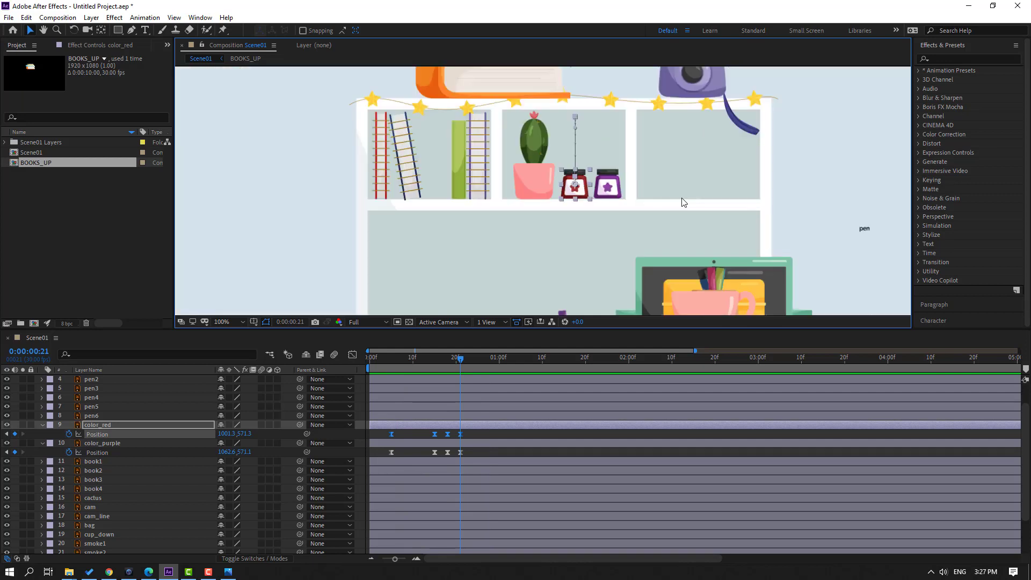
click(43, 425)
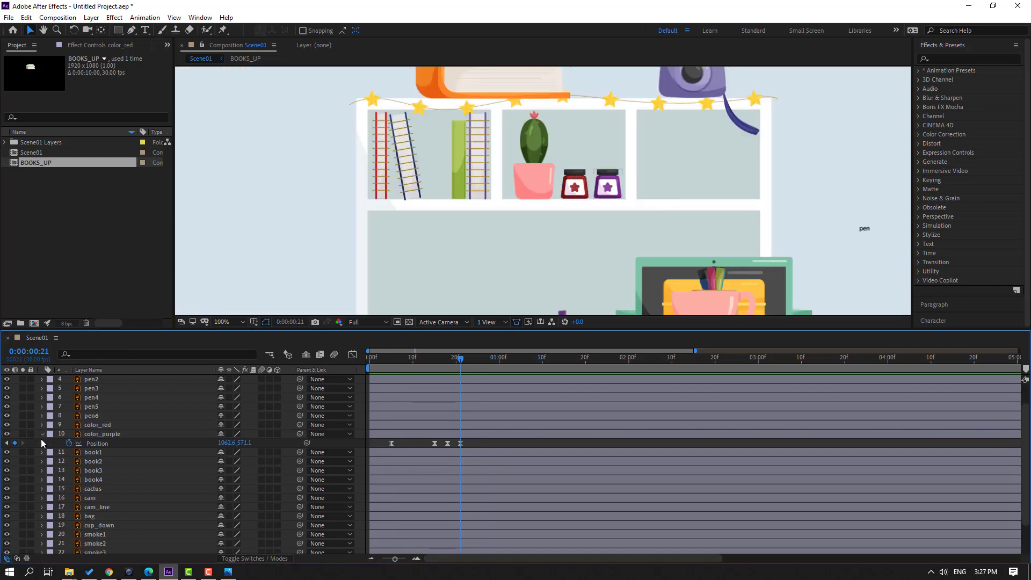
click(41, 434)
Move pens_main and pen1 through pen6 together to the left end of the desk, as in the reference image, at 687.6, 824.1
scroll(110, 435, up, 2)
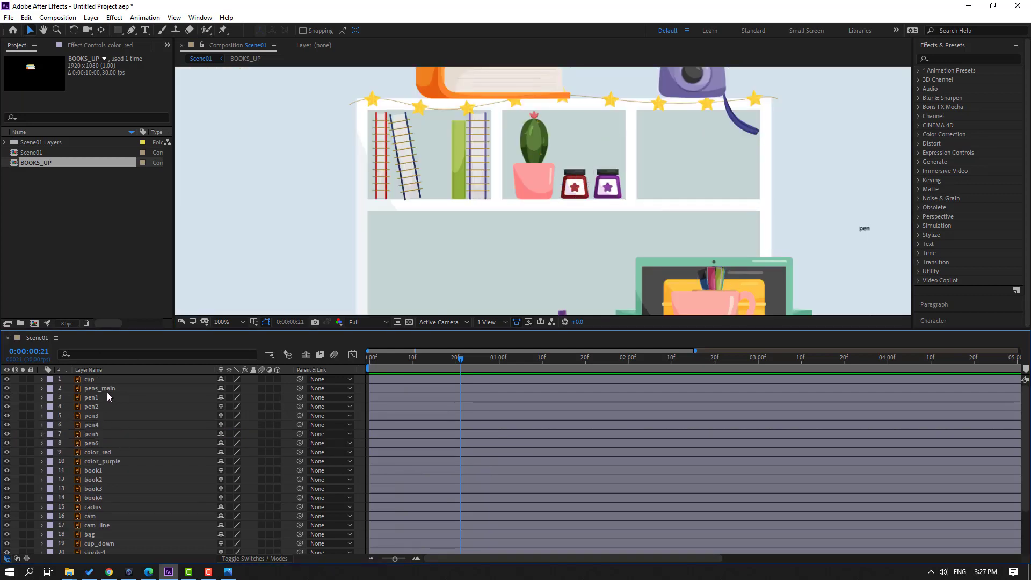
click(124, 386)
scroll(723, 224, down, 3)
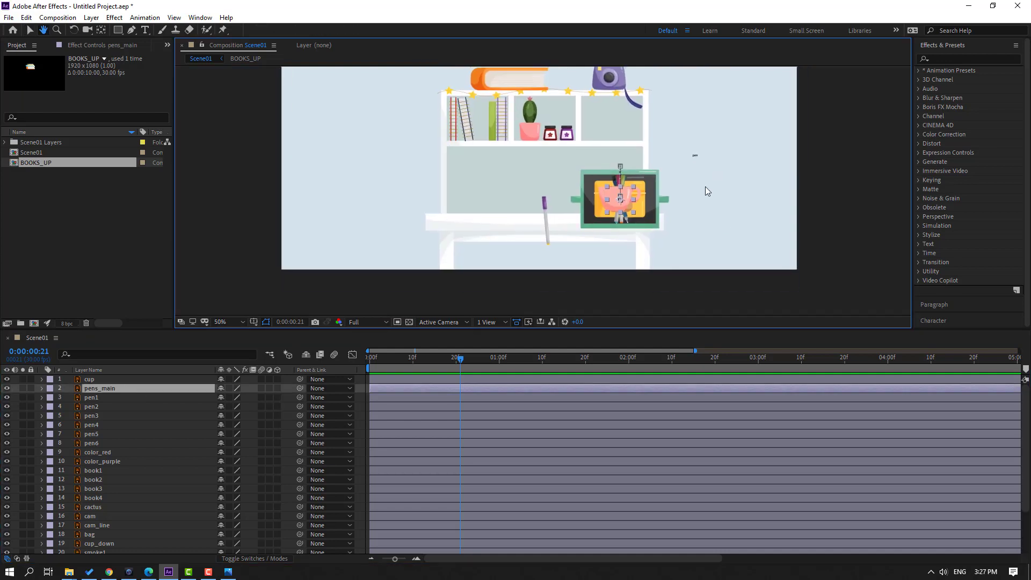
shift+click(107, 445)
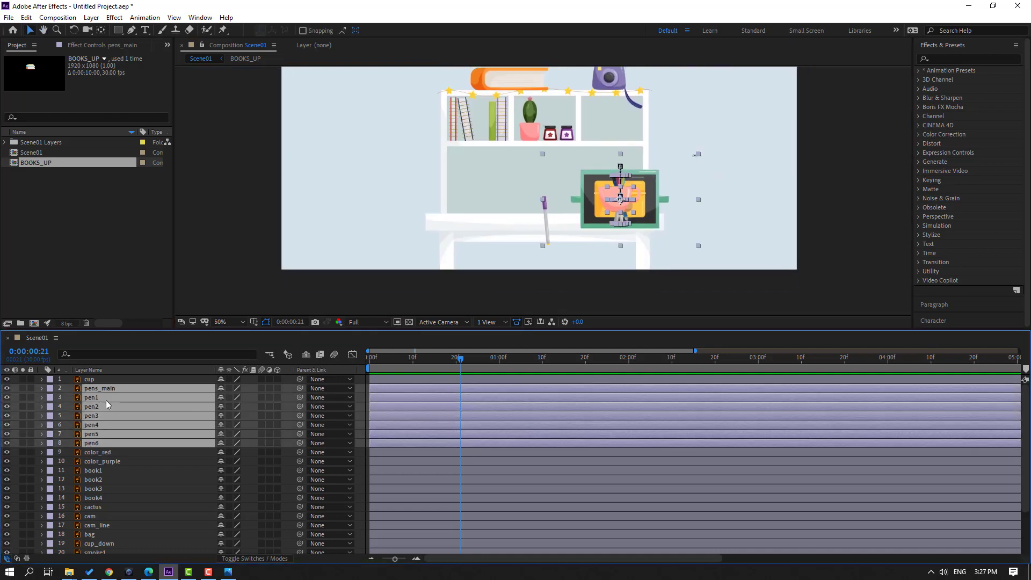
scroll(598, 208, up, 2)
drag(701, 211, 414, 201)
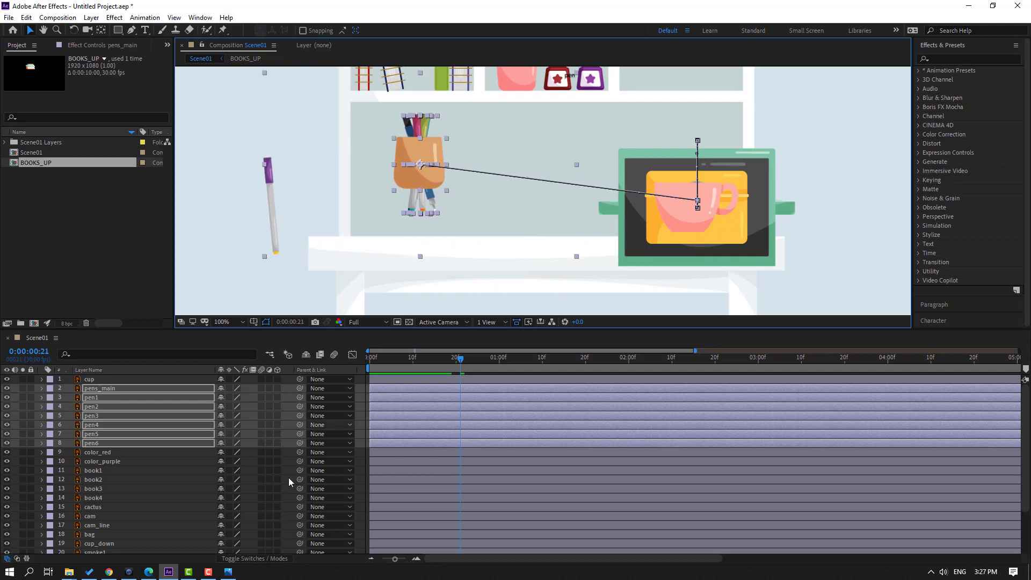
click(230, 572)
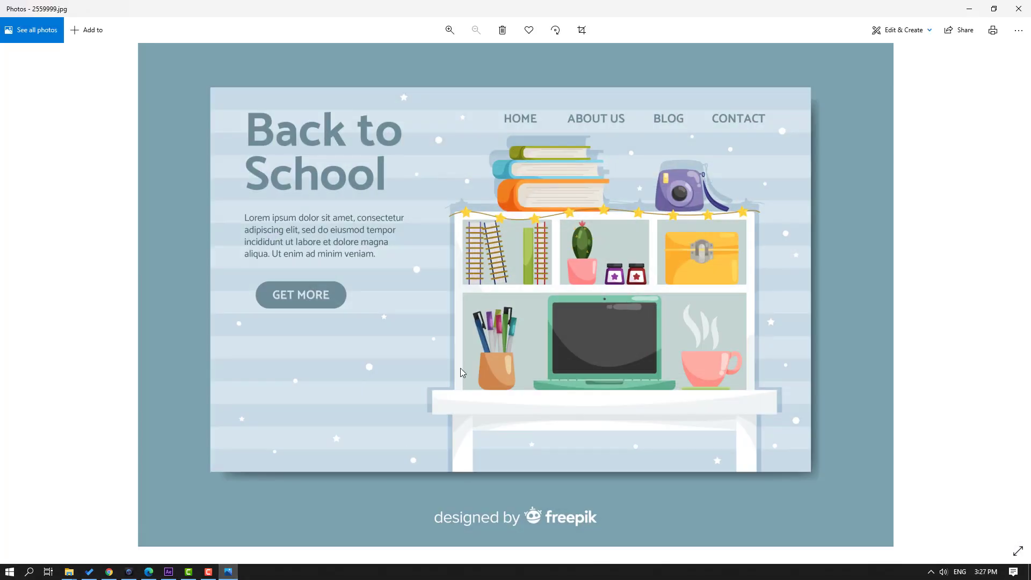
key(alt+Tab)
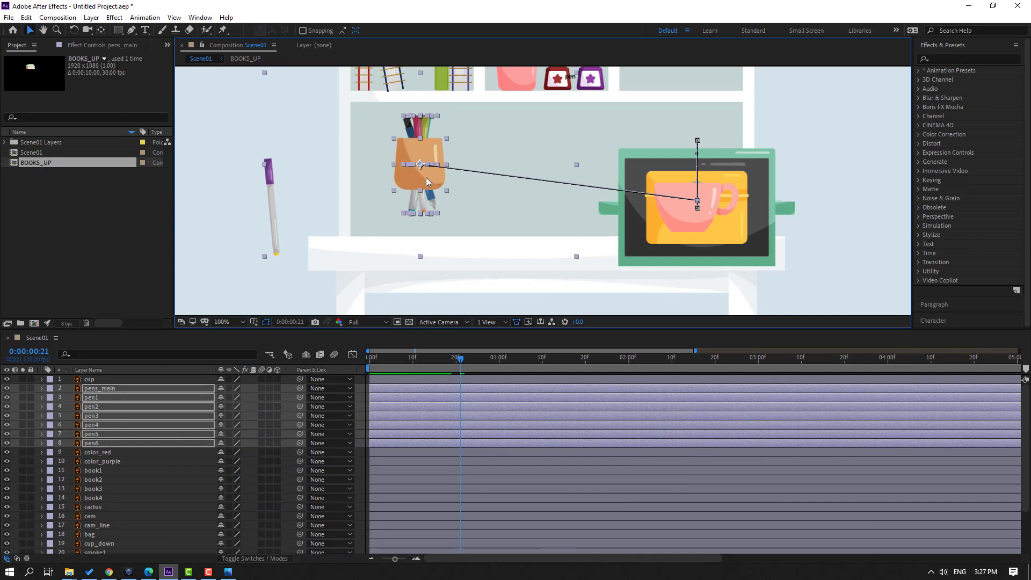
drag(426, 177, 393, 227)
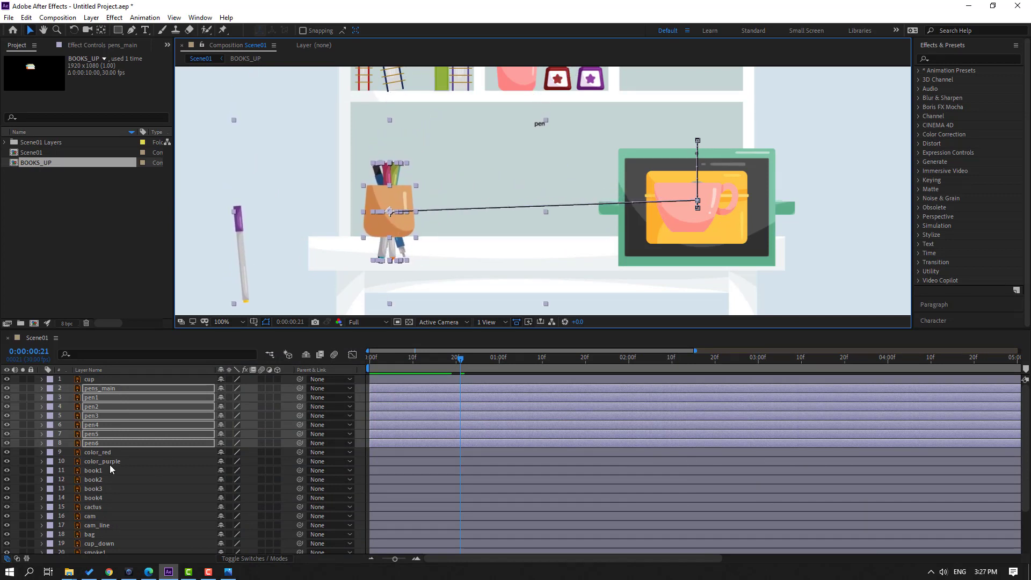
Raise all of pen1's Position keyframes to 687.6, 764.1 so the pen stands up out of the holder
click(98, 398)
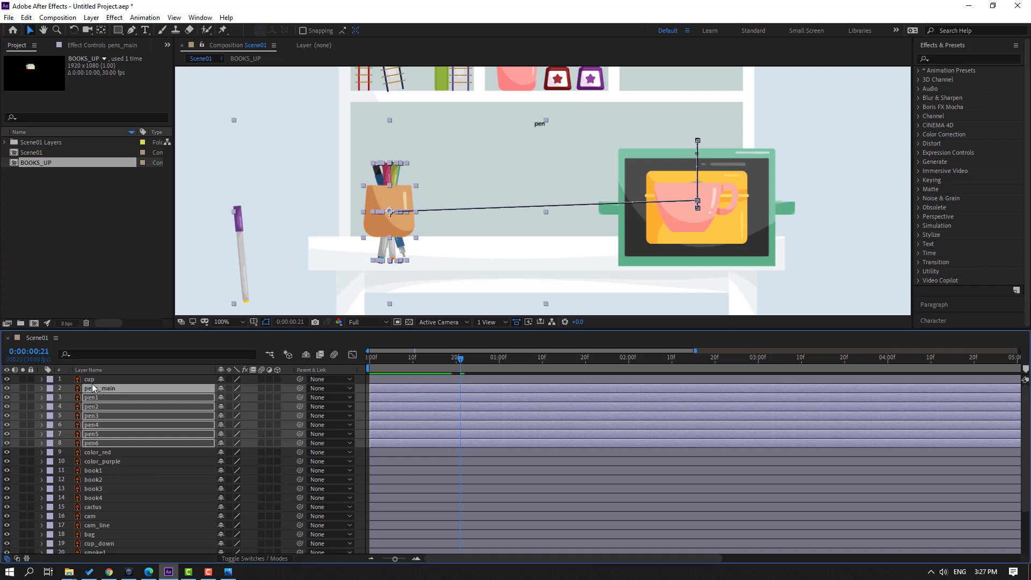
click(92, 397)
scroll(402, 212, up, 2)
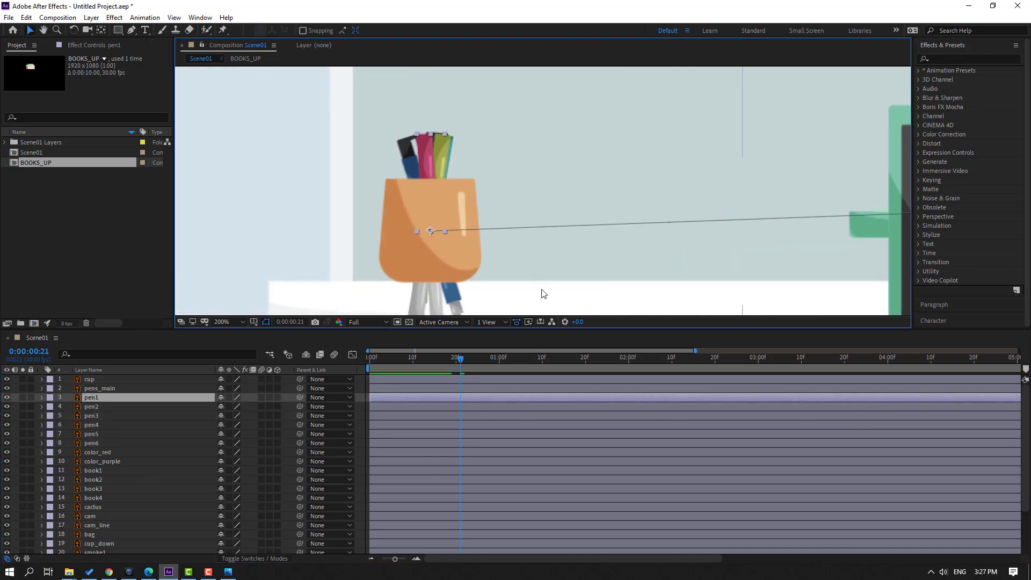
key(p)
drag(471, 410, 381, 412)
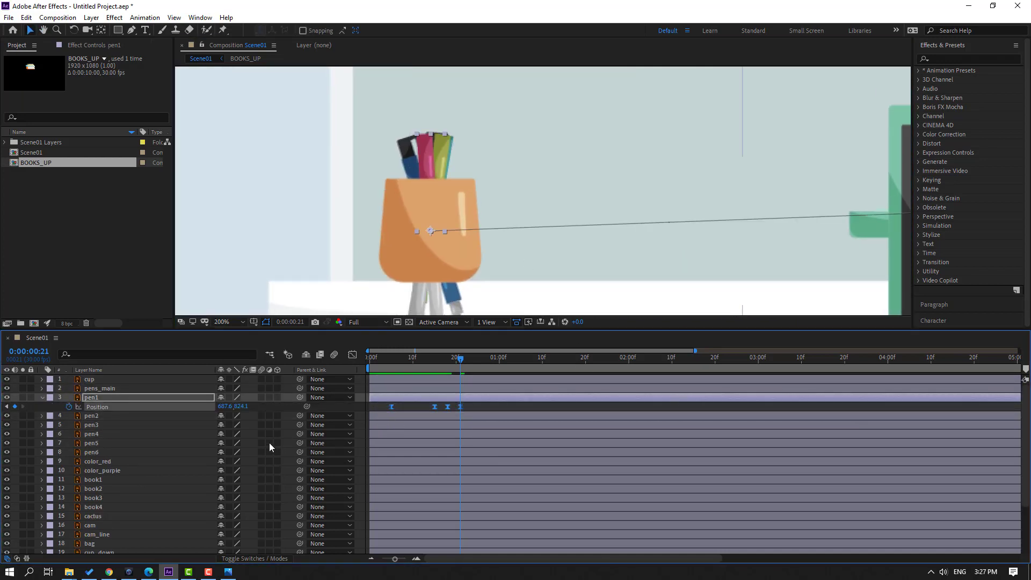
drag(241, 412, 206, 409)
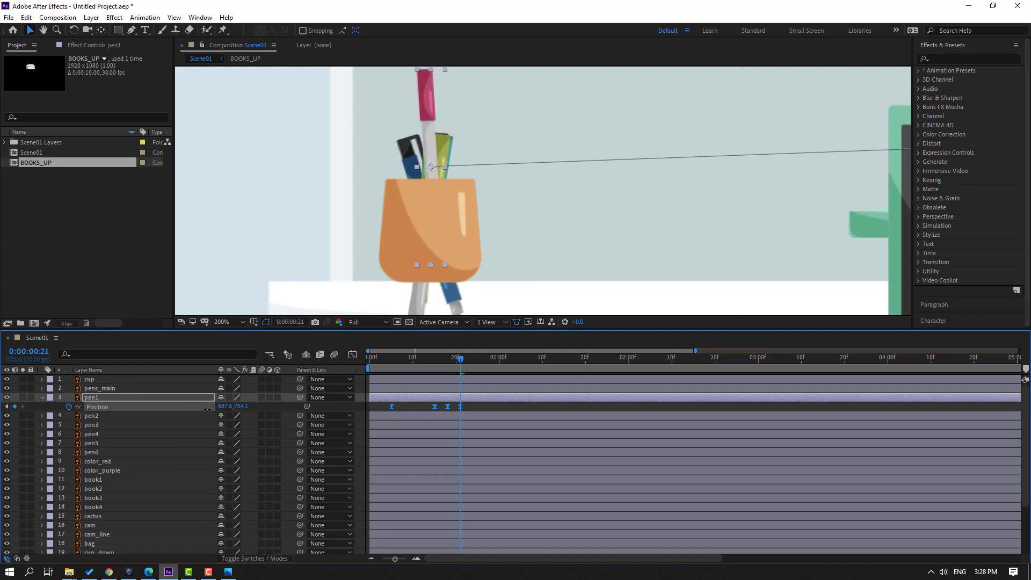
Move all of pen2's Position keyframes to 936.6, 687.1 so the purple pen stands at the holder's left side
click(99, 416)
key(p)
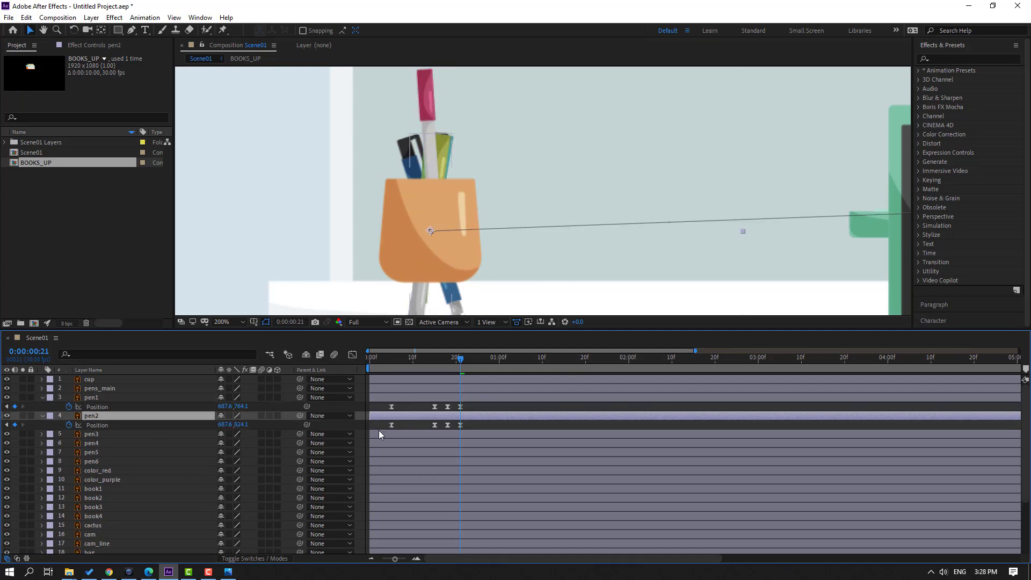
drag(468, 433, 373, 434)
drag(240, 425, 132, 436)
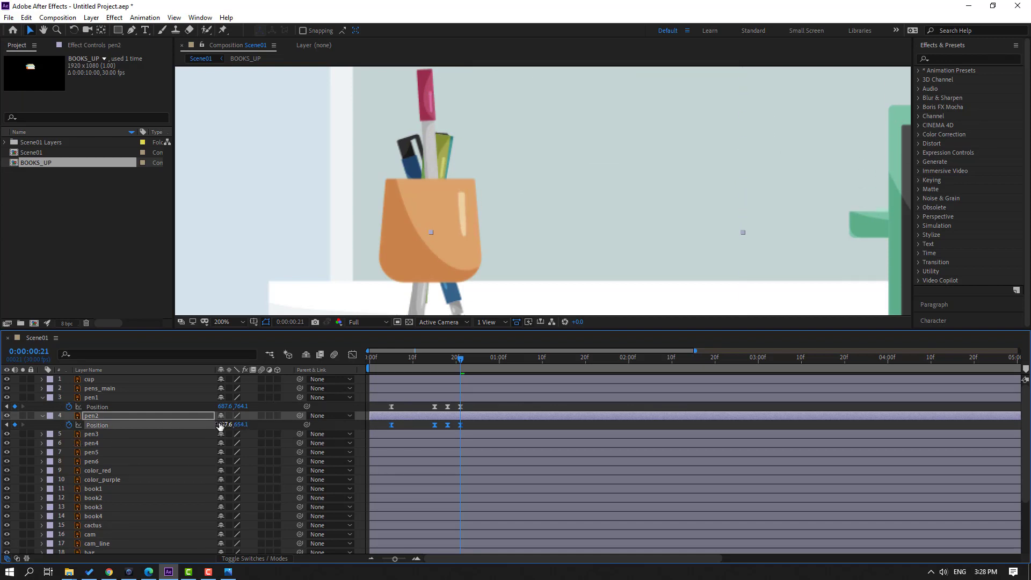
mouse_move(220, 425)
mouse_down()
mouse_move(177, 427)
mouse_move(355, 425)
mouse_move(228, 430)
mouse_up()
Move all of pen3's Position keyframes to 709.6, 767.1, placing the pen at the holder's right side
click(93, 435)
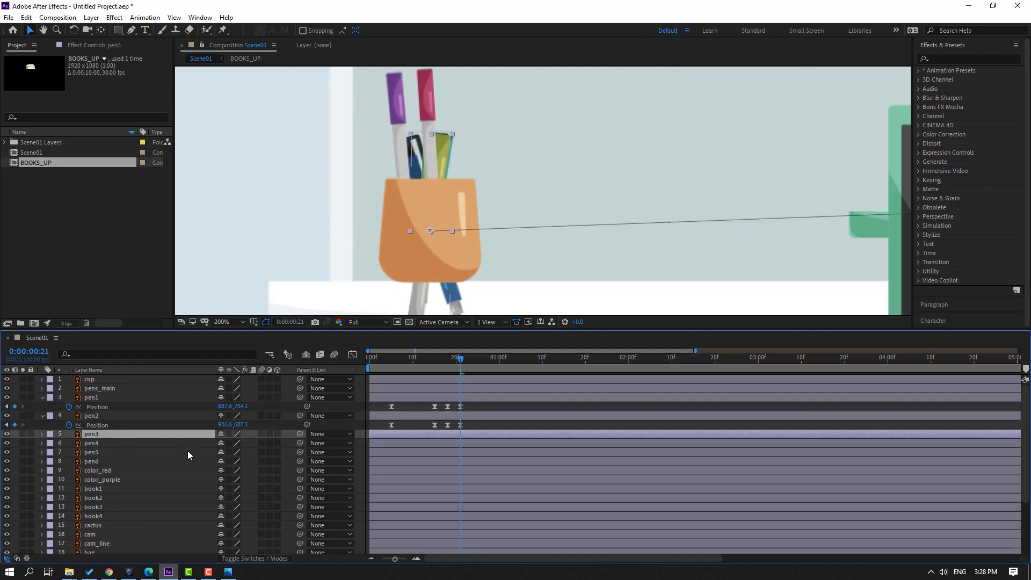
key(p)
drag(468, 446, 384, 440)
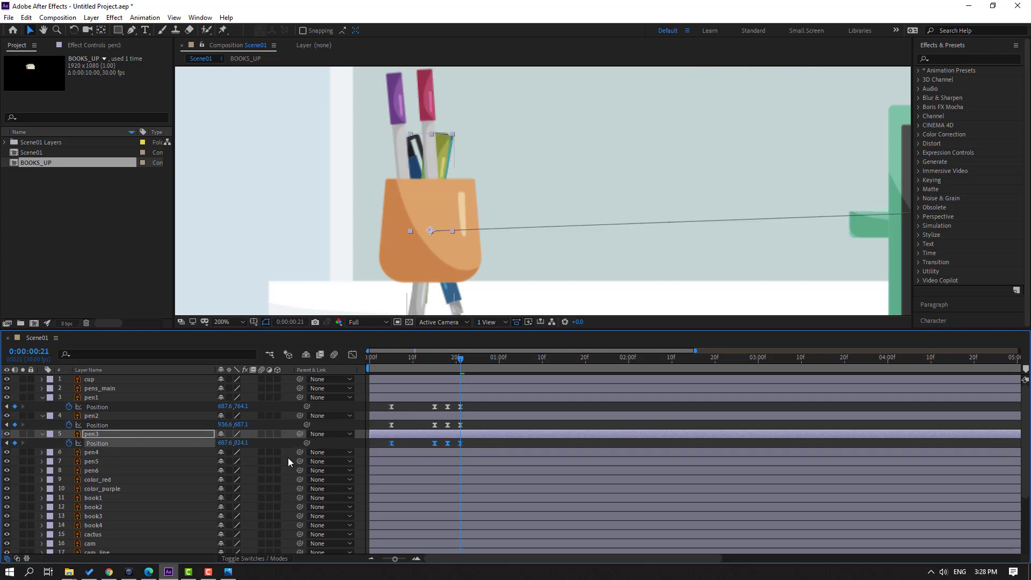
mouse_move(223, 444)
mouse_down()
mouse_move(235, 444)
mouse_move(211, 443)
mouse_up()
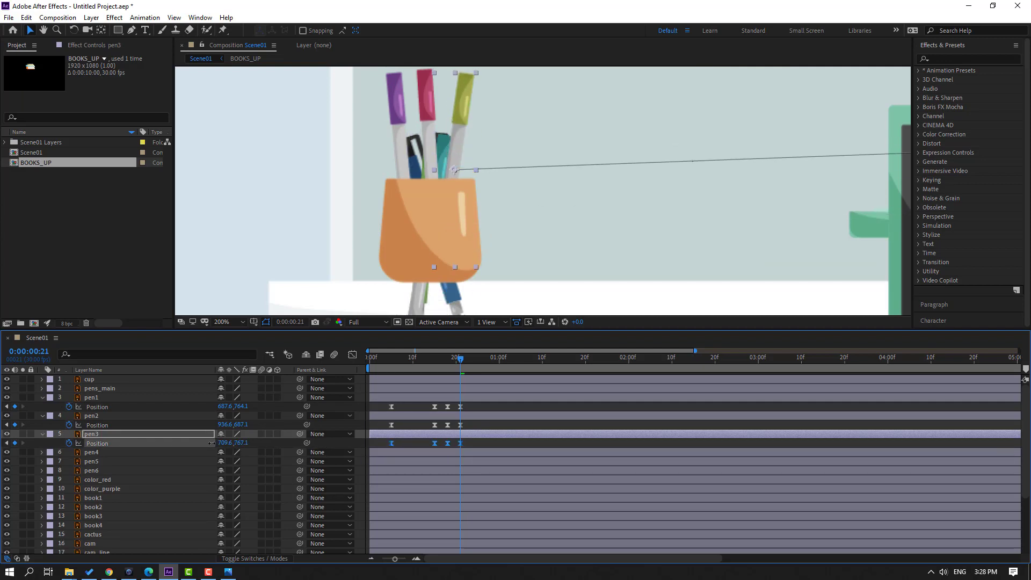
Move all of pen4's Position keyframes to 697.6, 767.1, placing the teal pen between pen1 and pen3
click(107, 454)
key(u)
drag(473, 460, 379, 476)
mouse_move(224, 462)
mouse_down()
mouse_move(202, 464)
mouse_move(234, 465)
mouse_move(225, 471)
mouse_move(235, 462)
mouse_up()
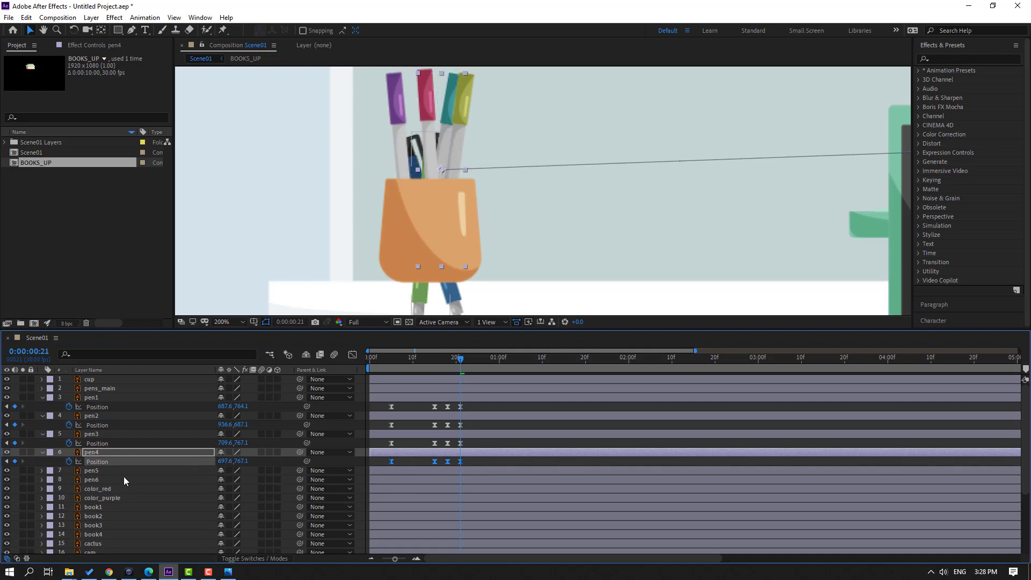
Move all of pen5's Position keyframes to 674.6, 769.1, placing the green pen between pen2 and pen1
click(91, 471)
key(p)
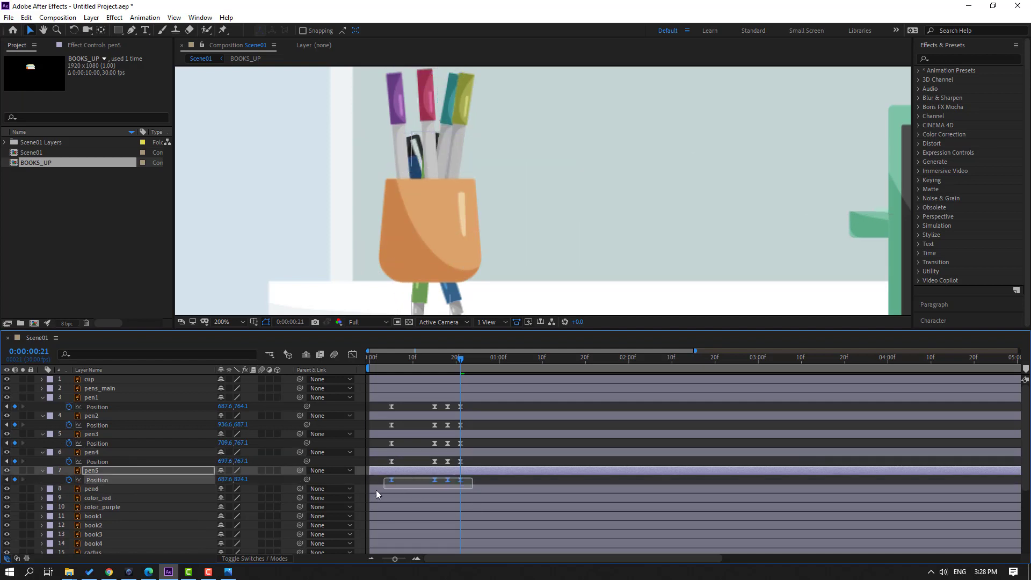
drag(241, 480, 215, 480)
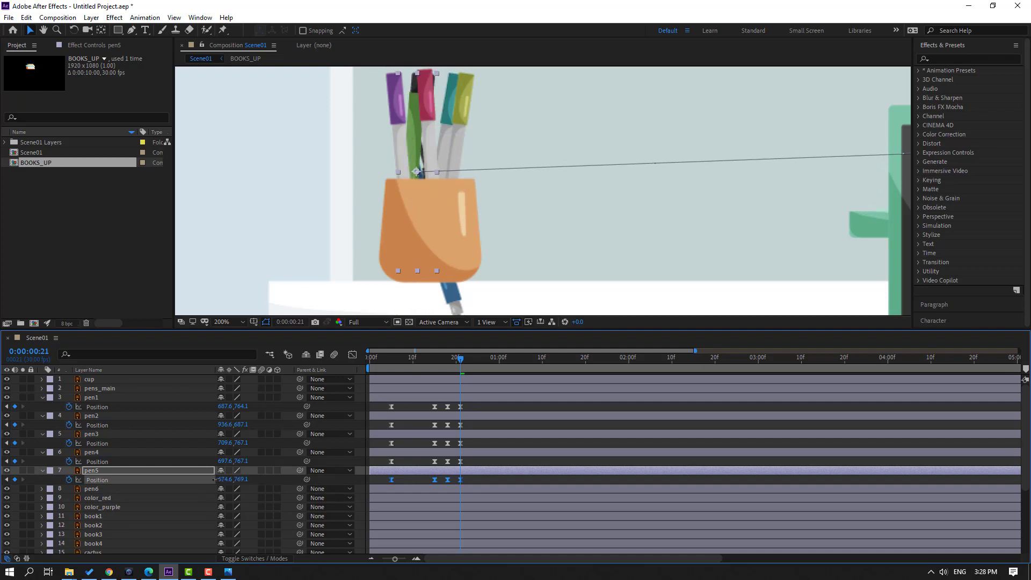
Move all of pen6's Position keyframes to 656.6, 768.1 so the pen stands at the holder's far left
click(92, 489)
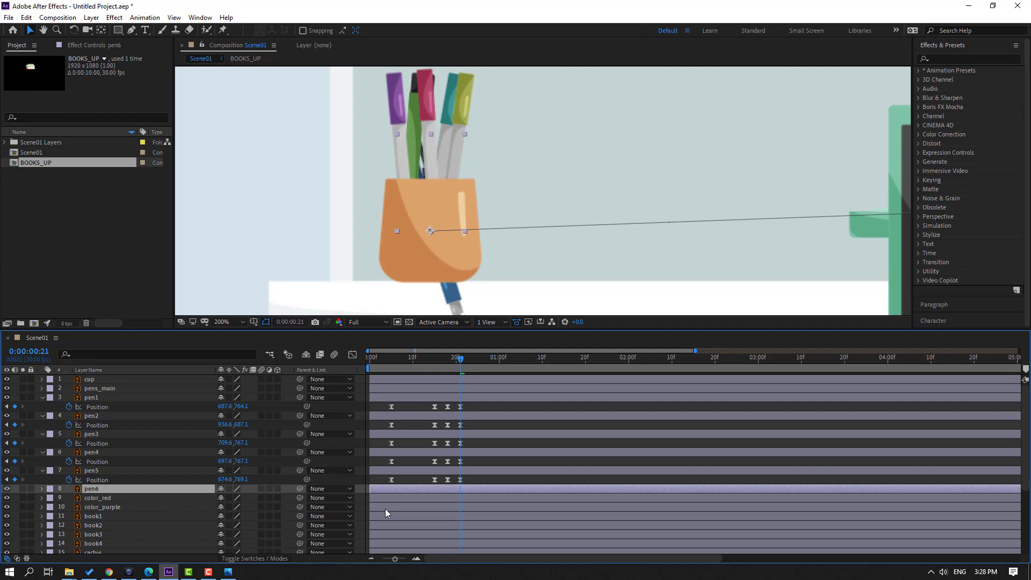
key(p)
drag(247, 503, 207, 496)
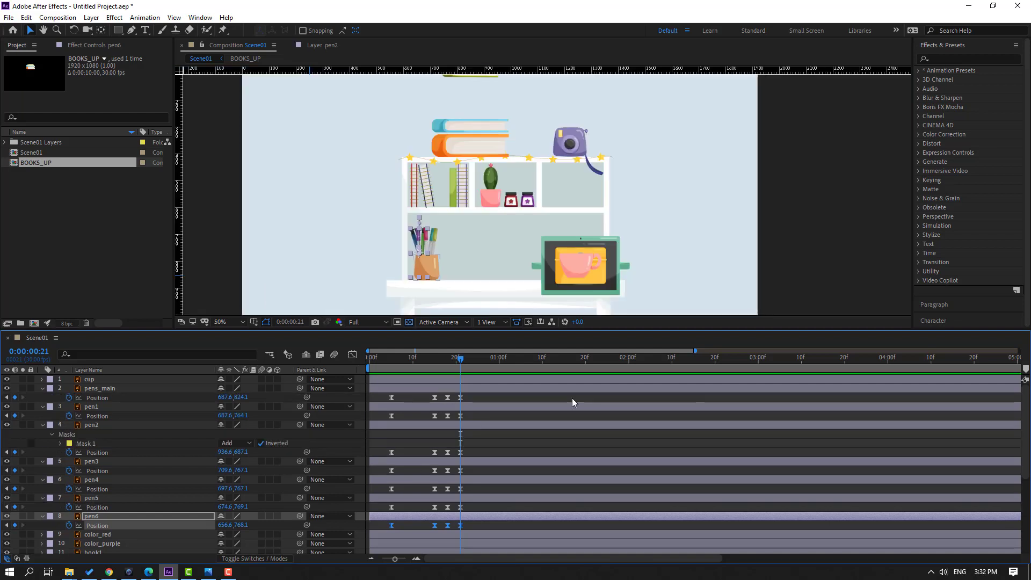
Preview the pens' fall, advance the playhead to frame 22, and collapse the pens_main and pen1 to pen6 layers
key(space)
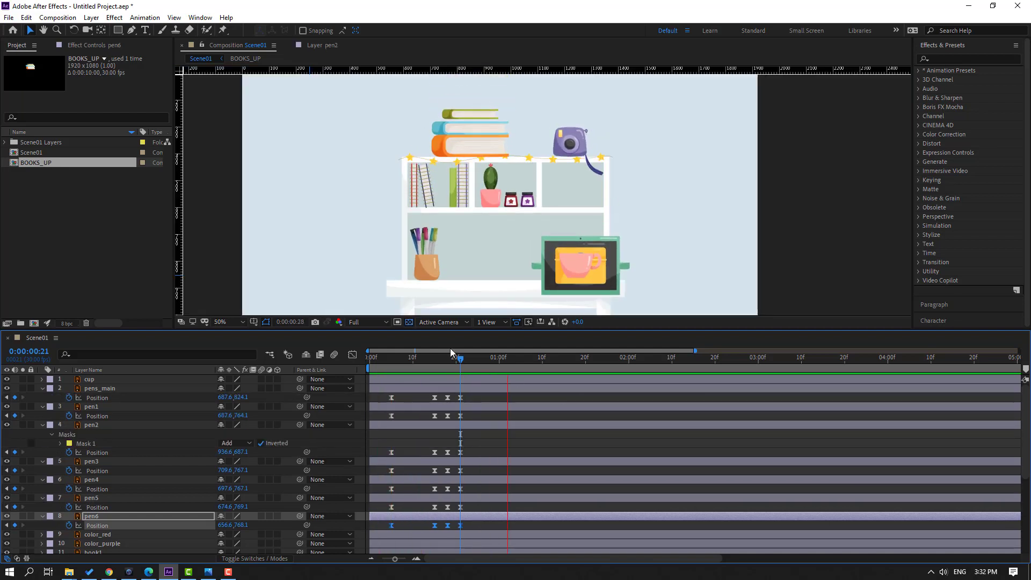
key(space)
key(Page_Down)
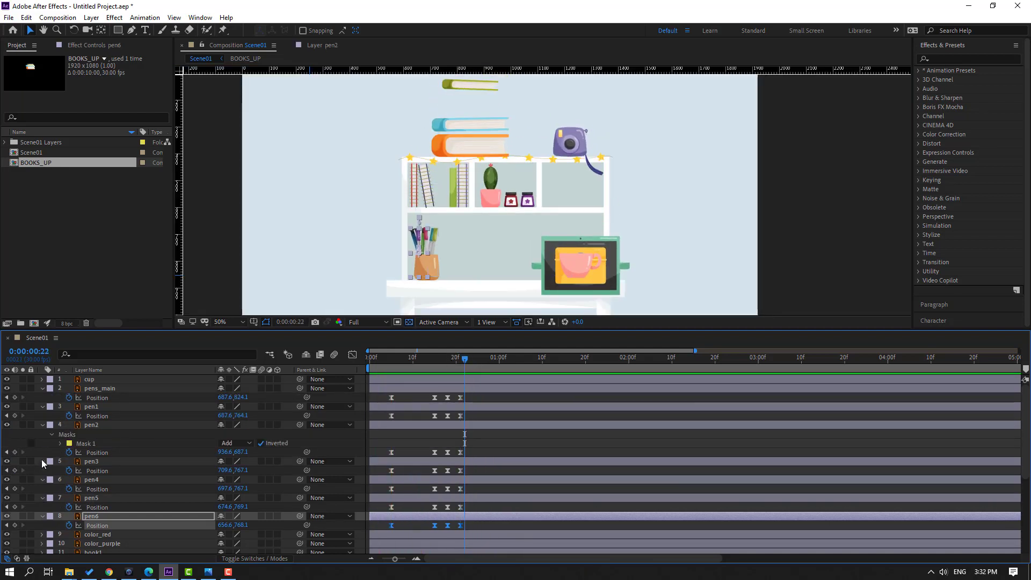
click(42, 461)
click(43, 425)
click(42, 406)
click(42, 389)
click(42, 424)
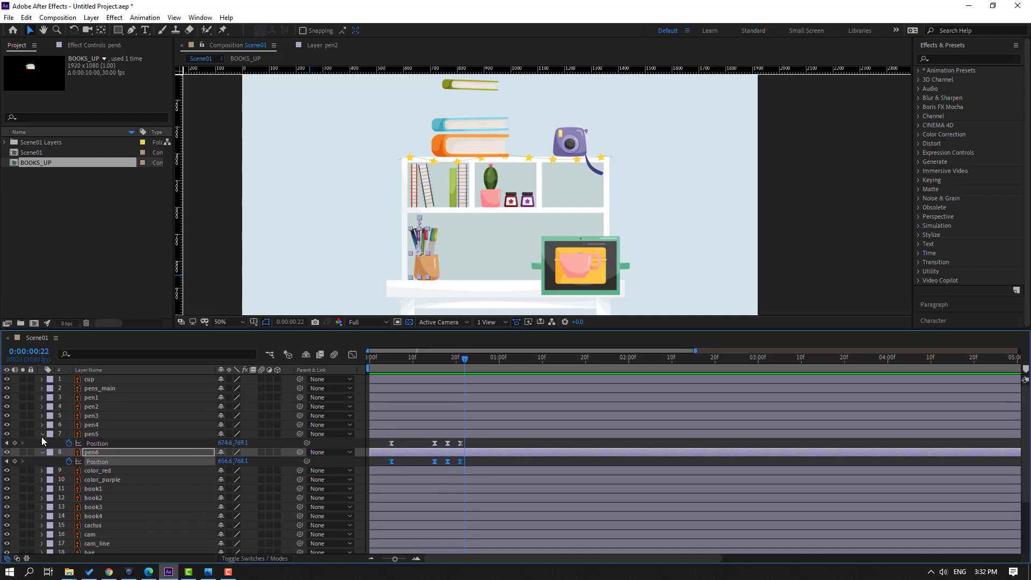
click(42, 435)
click(42, 445)
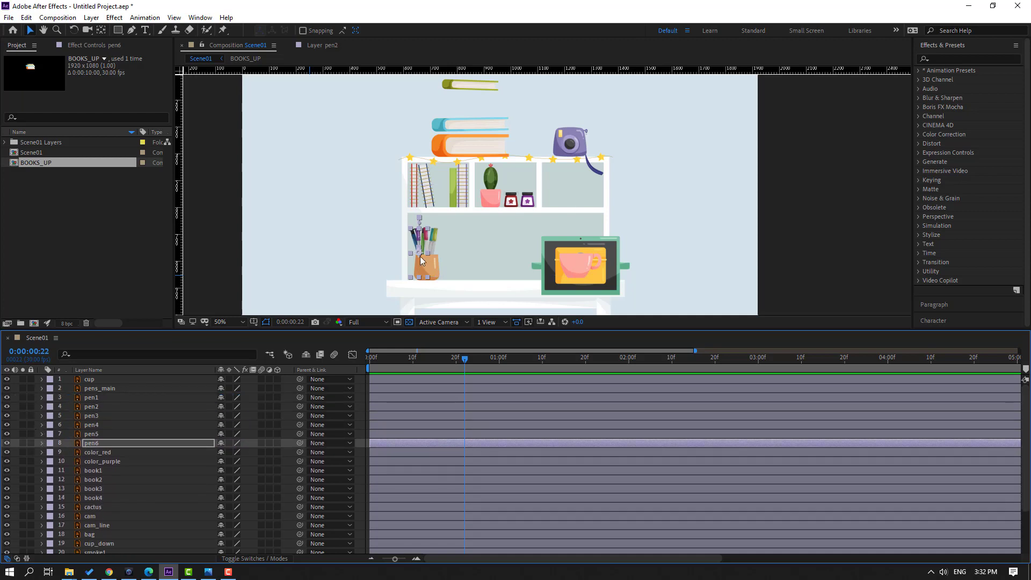
Check the laptop in the reference image, reveal laptop1's Position at frame 21, and move all its keyframes to 974.6, 742.1
click(211, 573)
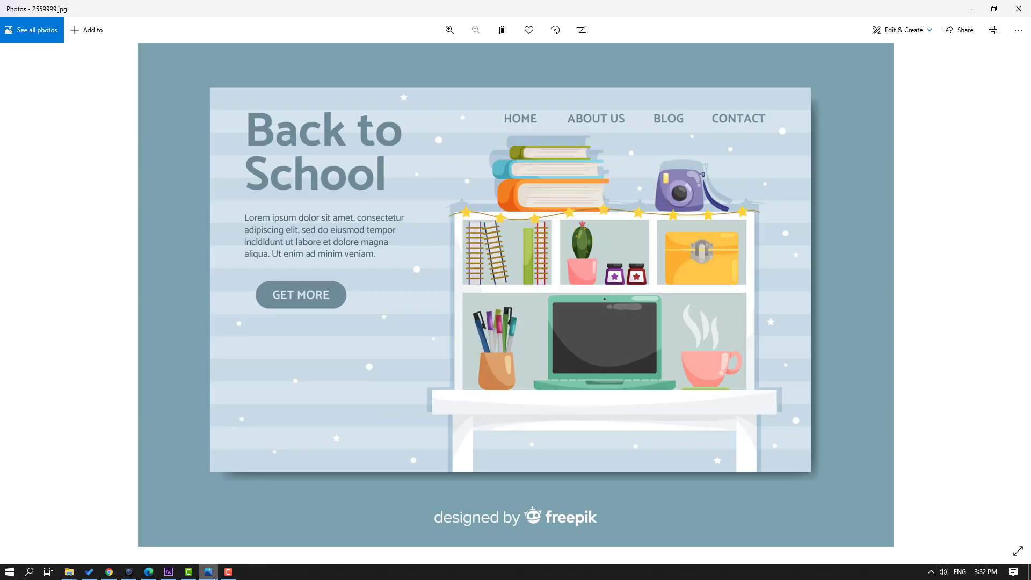
click(202, 573)
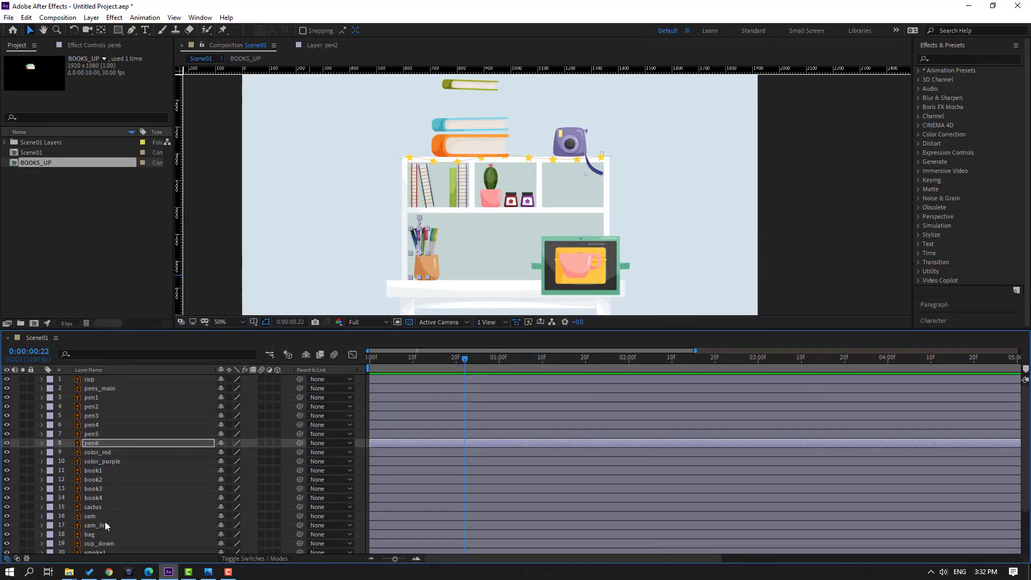
scroll(116, 468, down, 1)
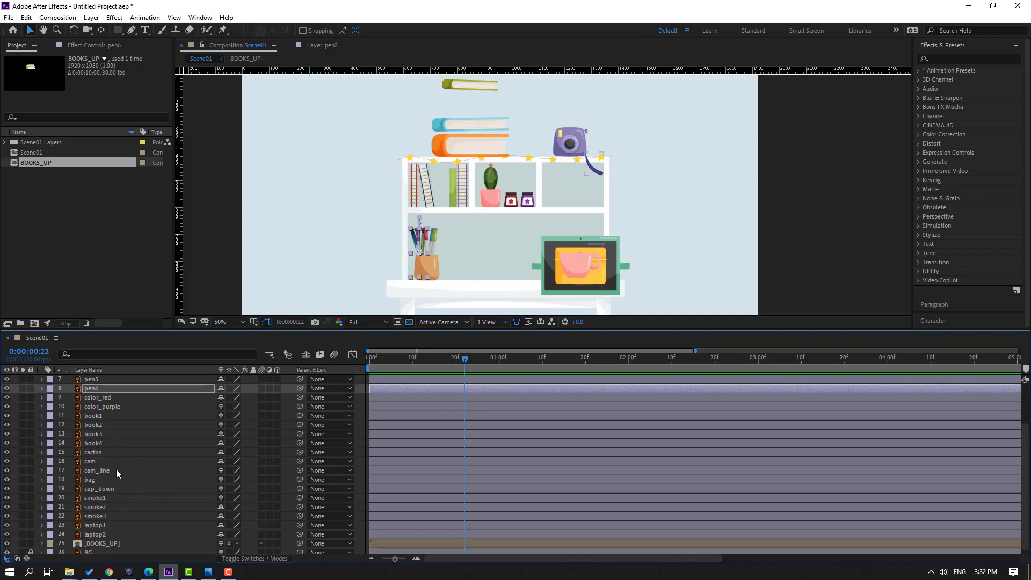
click(95, 525)
key(p)
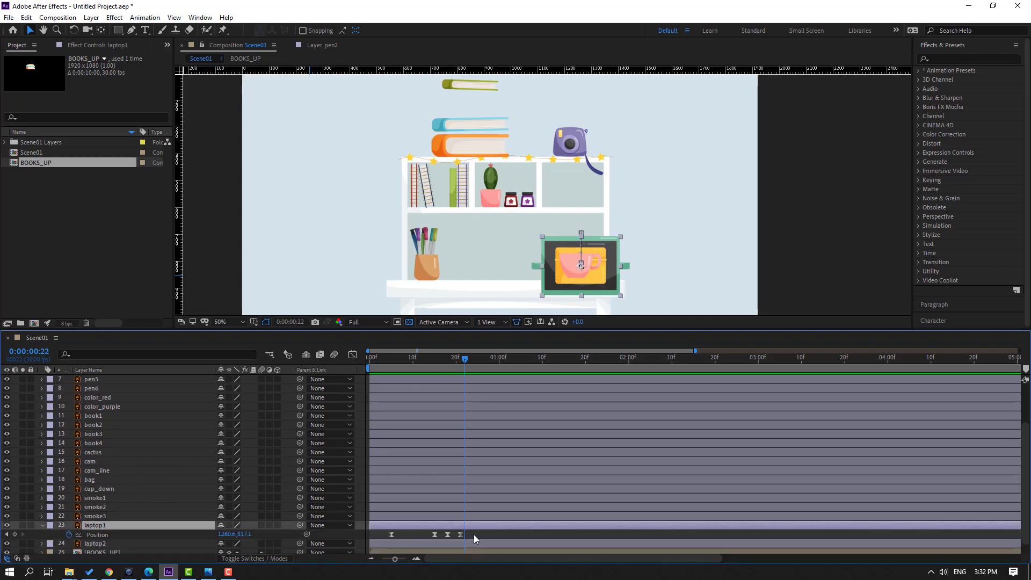
key(Page_Up)
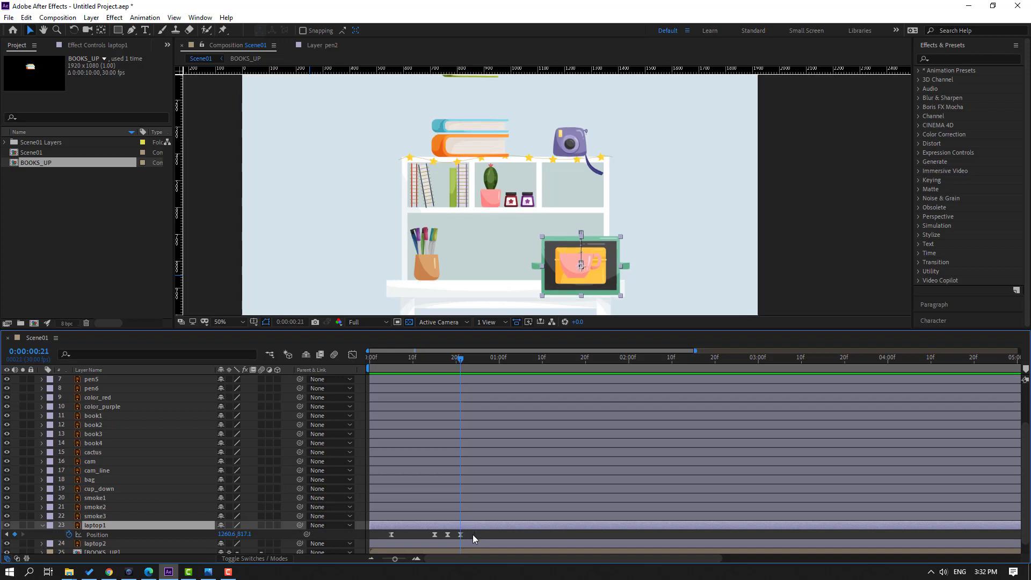
drag(474, 537, 370, 553)
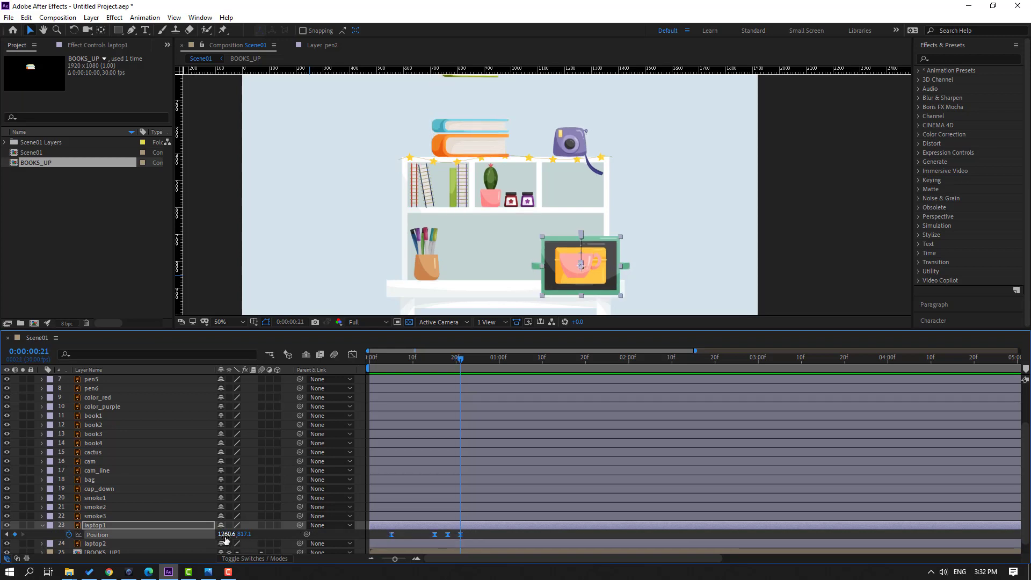
drag(225, 536, 71, 557)
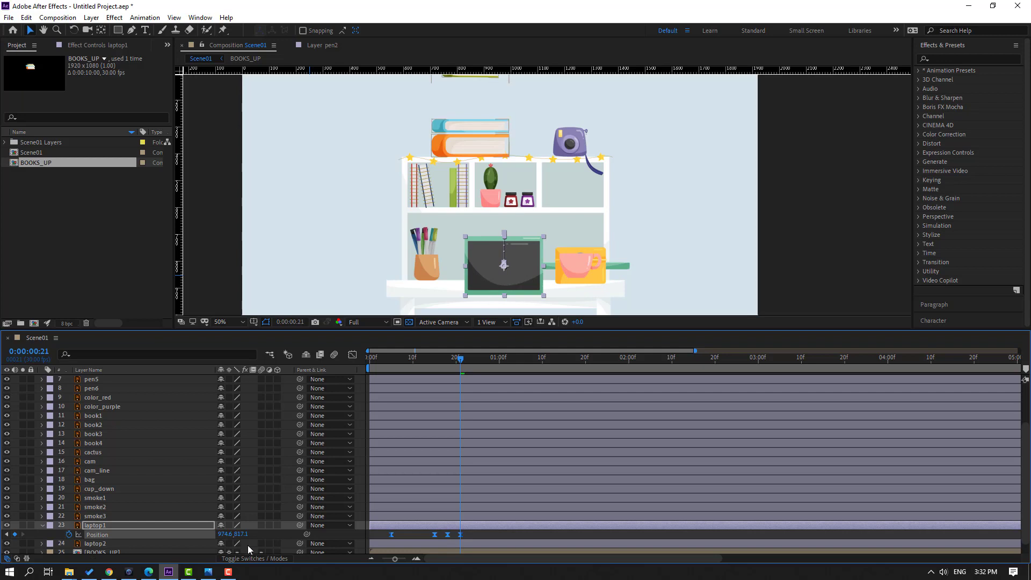
drag(241, 534, 196, 537)
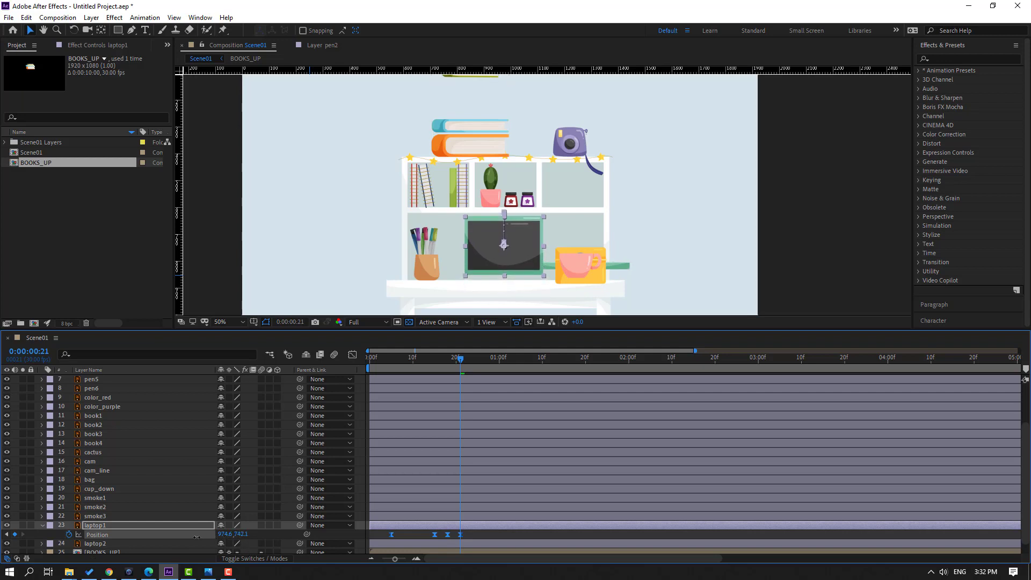
Show laptop2's Position keyframes and move them all to 977.6, 857.1, placing the green base under the laptop screen
click(94, 543)
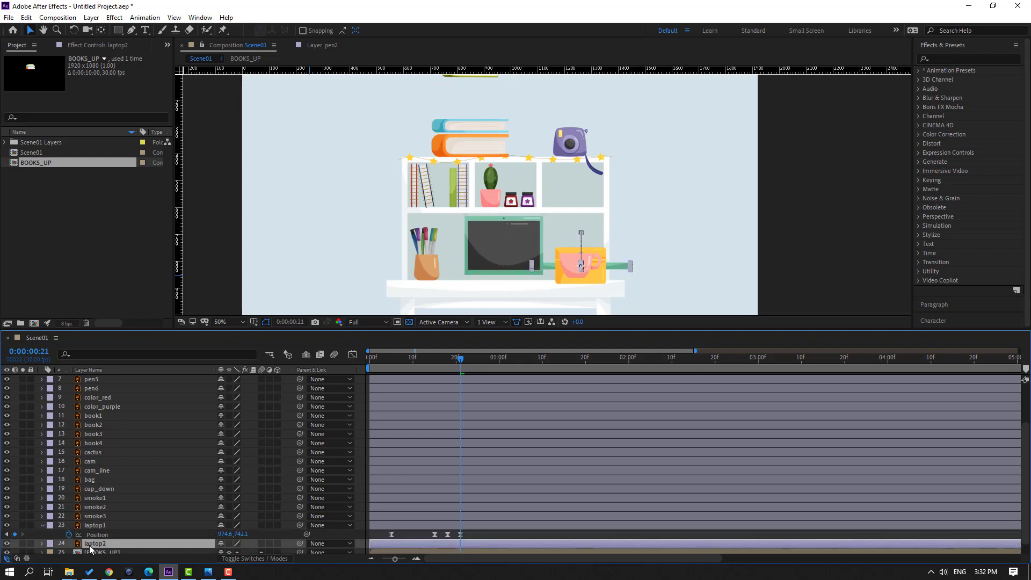
key(ctrl+v)
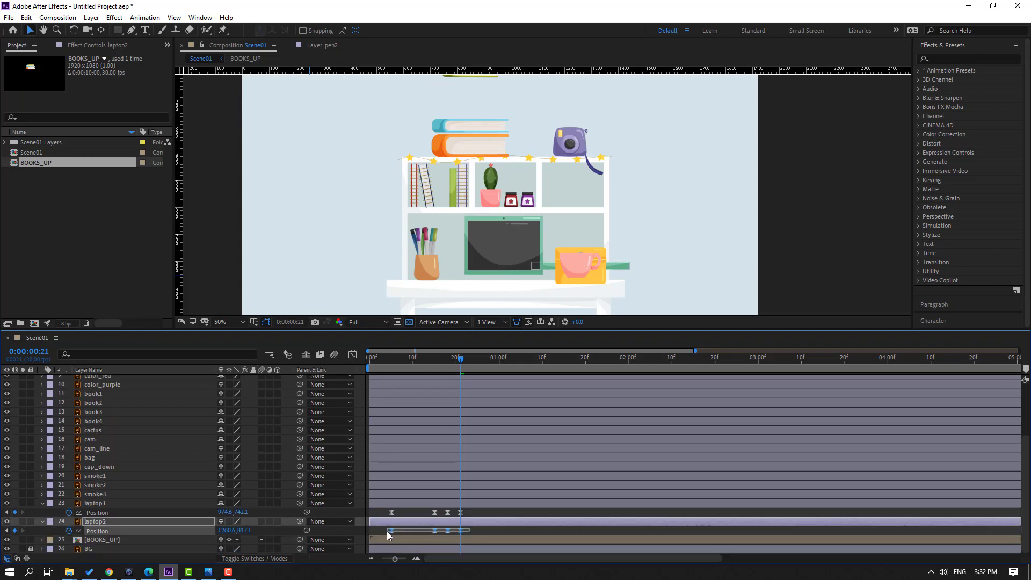
drag(225, 530, 159, 550)
drag(239, 530, 267, 524)
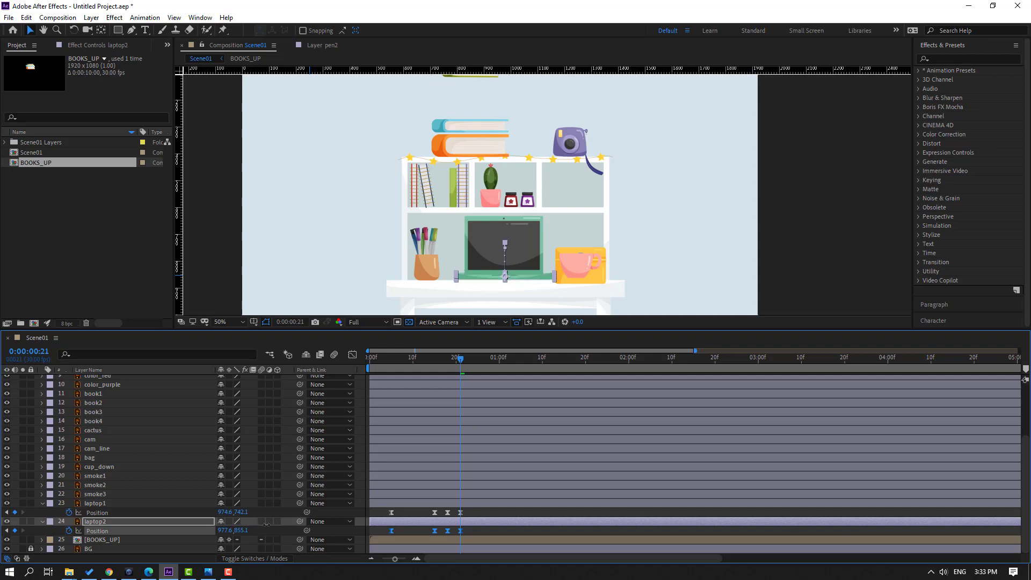
scroll(555, 282, up, 4)
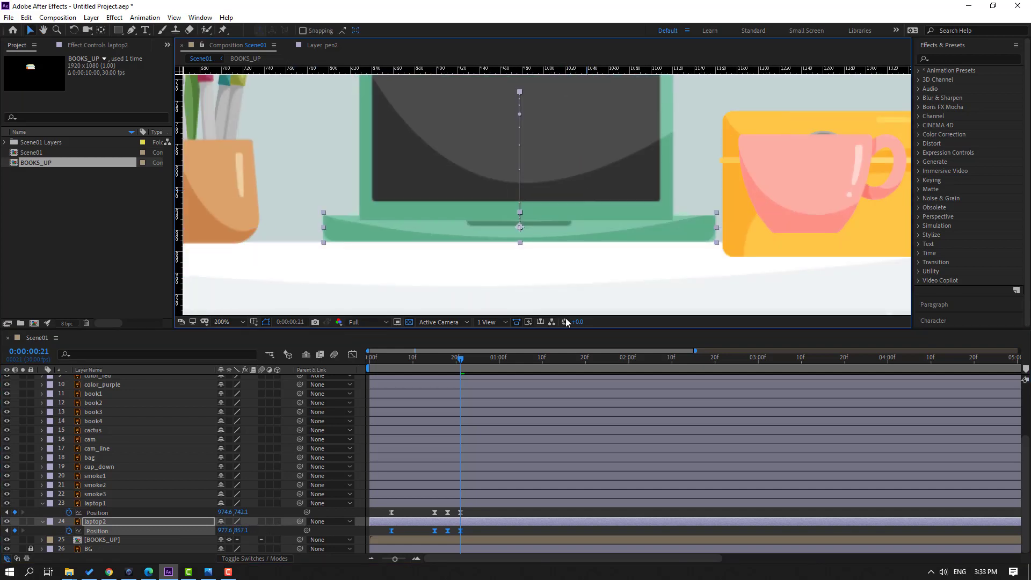
Raise all of laptop1's Position keyframes to 974.6, 737.1 and preview the laptop's fall
drag(475, 514, 382, 516)
drag(239, 514, 236, 513)
scroll(601, 226, down, 3)
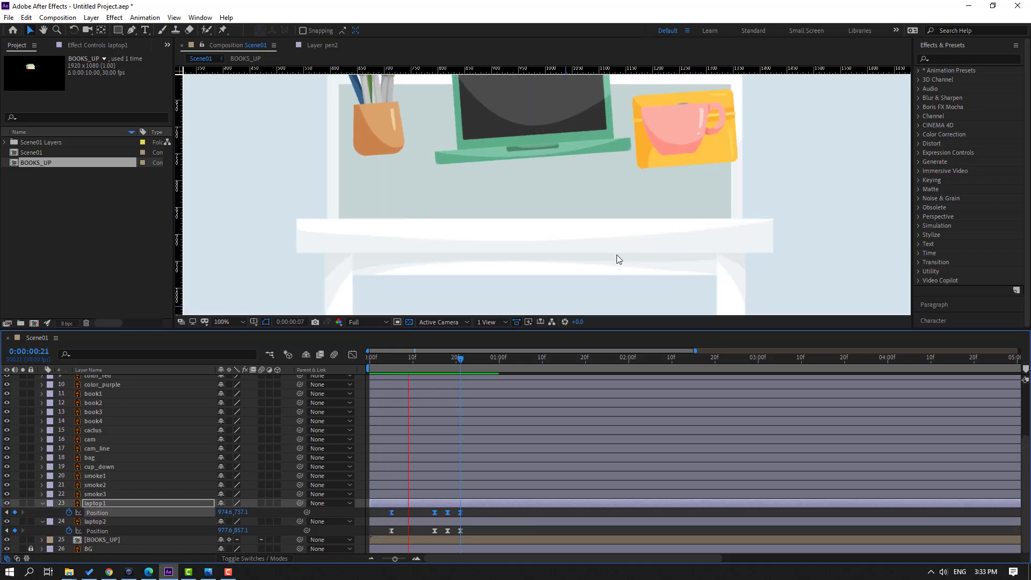
scroll(615, 261, down, 3)
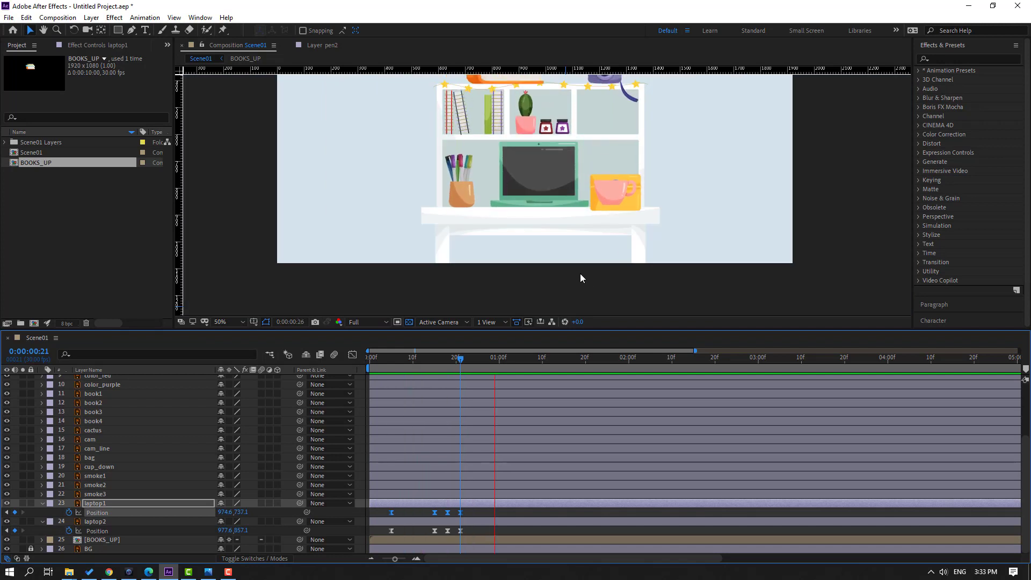
Check the reference image and, at frame 21, move all of bag's Position keyframes to 1236.6, 531.6 in the upper-right shelf compartment
click(399, 357)
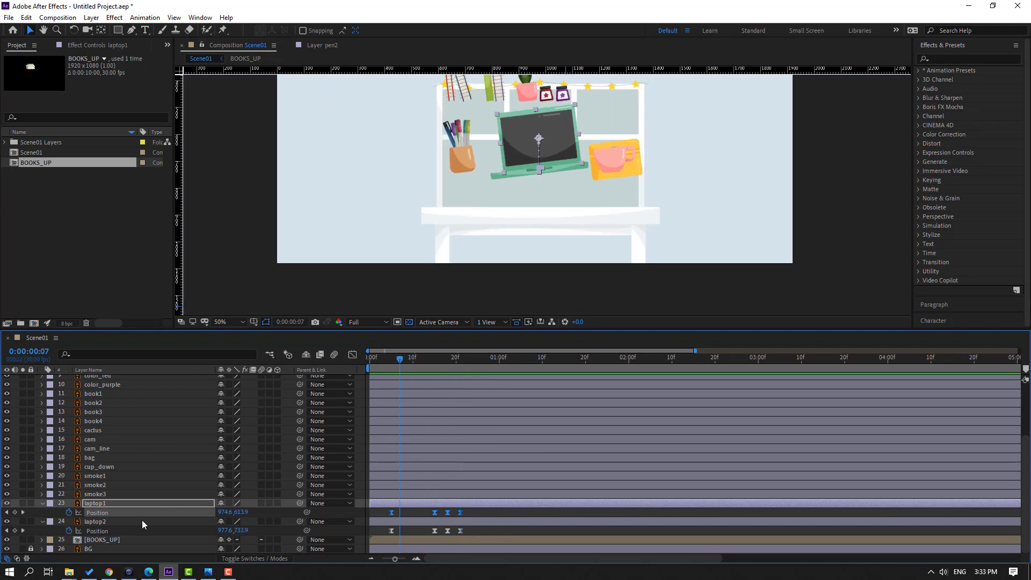
click(84, 458)
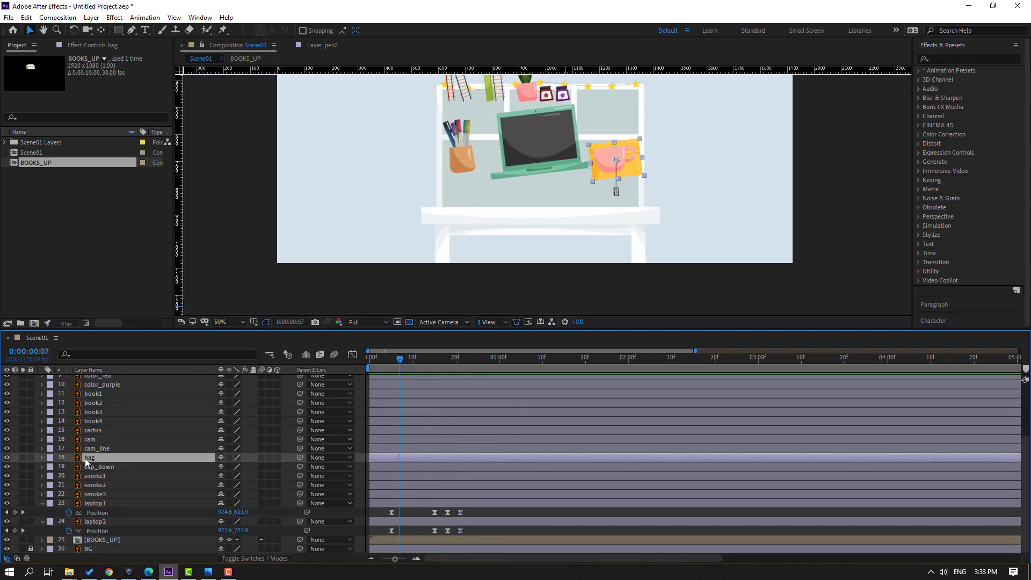
click(209, 572)
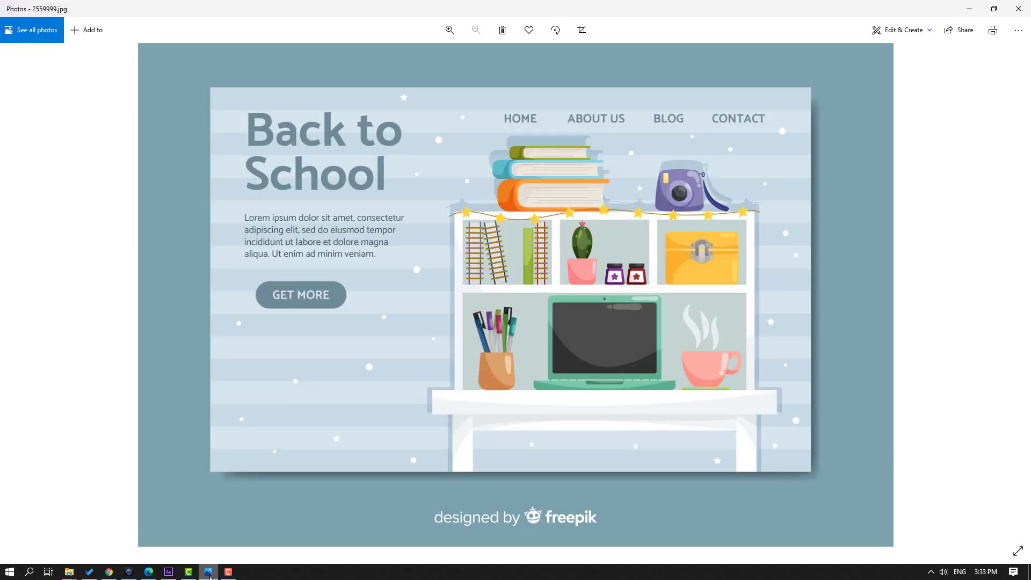
click(208, 572)
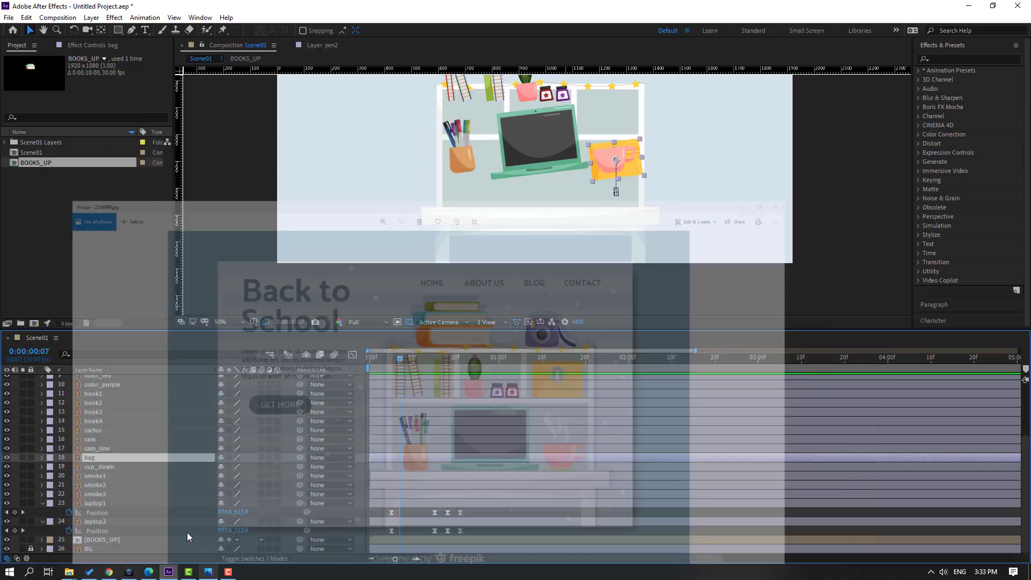
key(p)
drag(400, 358, 459, 368)
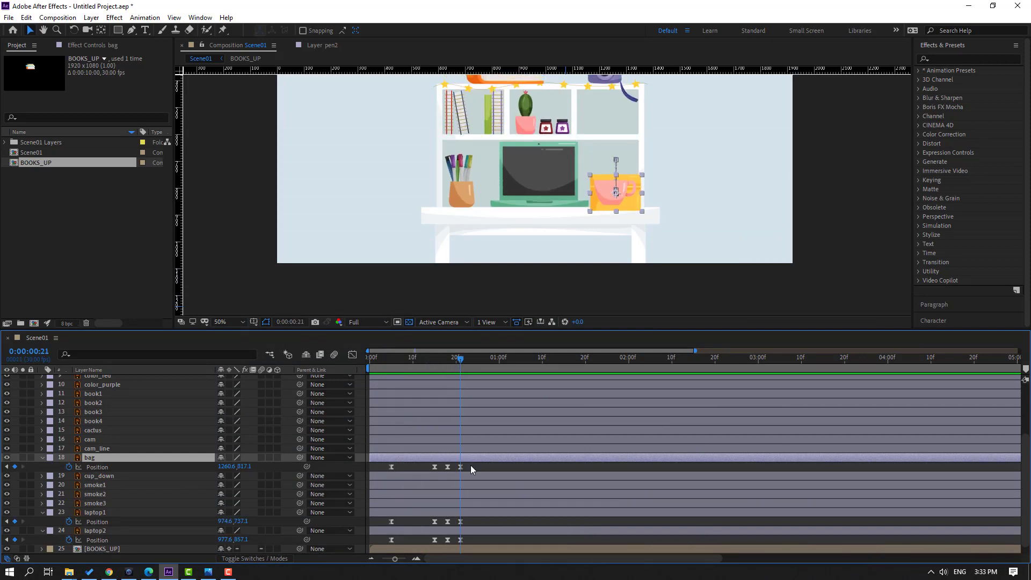
drag(470, 465, 389, 482)
drag(640, 221, 483, 241)
scroll(540, 189, up, 2)
scroll(483, 241, up, 1)
drag(483, 241, 544, 183)
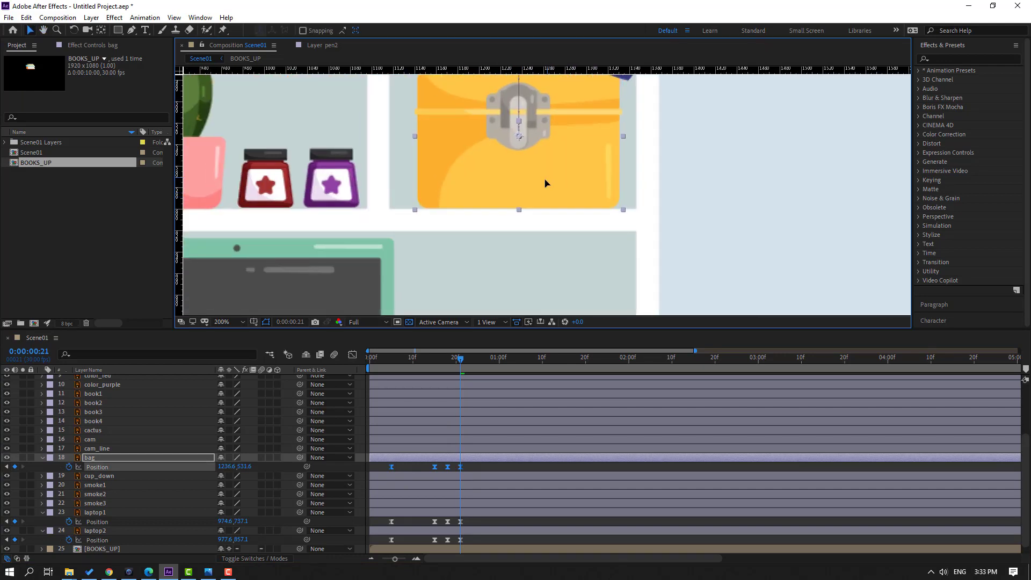
Preview the falling objects with the whole desk in view, and collapse the bag, laptop1 and laptop2 layers
scroll(594, 198, down, 1)
key(space)
scroll(551, 204, down, 1)
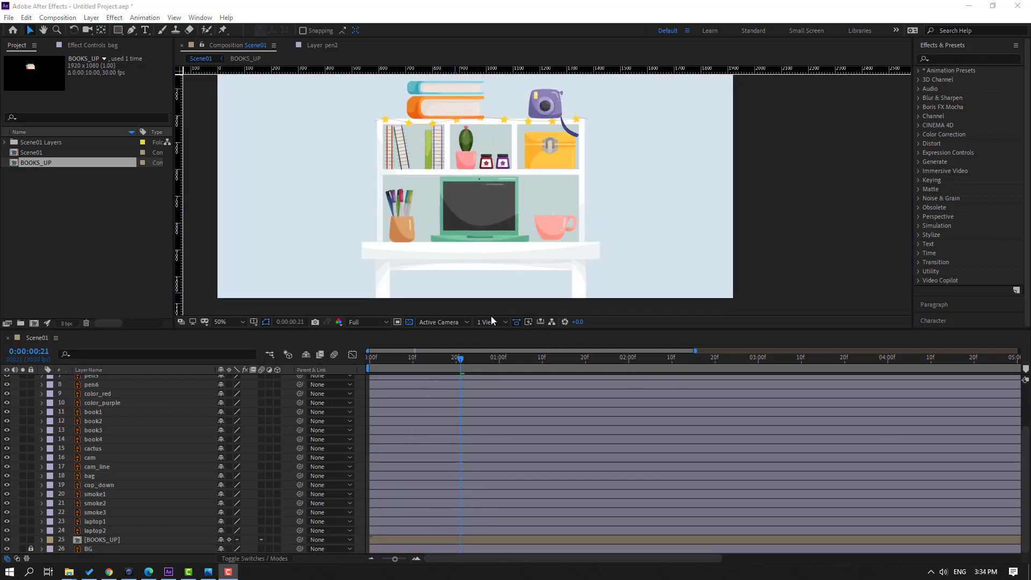
Delete the smoke1, smoke2 and smoke3 layers and preview the animation
click(101, 493)
ctrl+click(102, 504)
ctrl+click(108, 511)
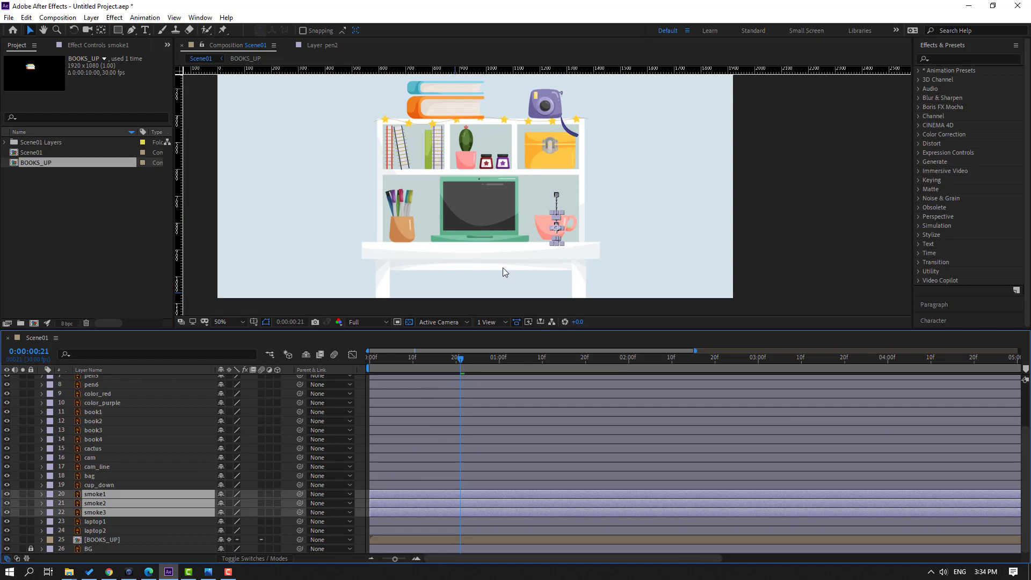
key(Delete)
key(space)
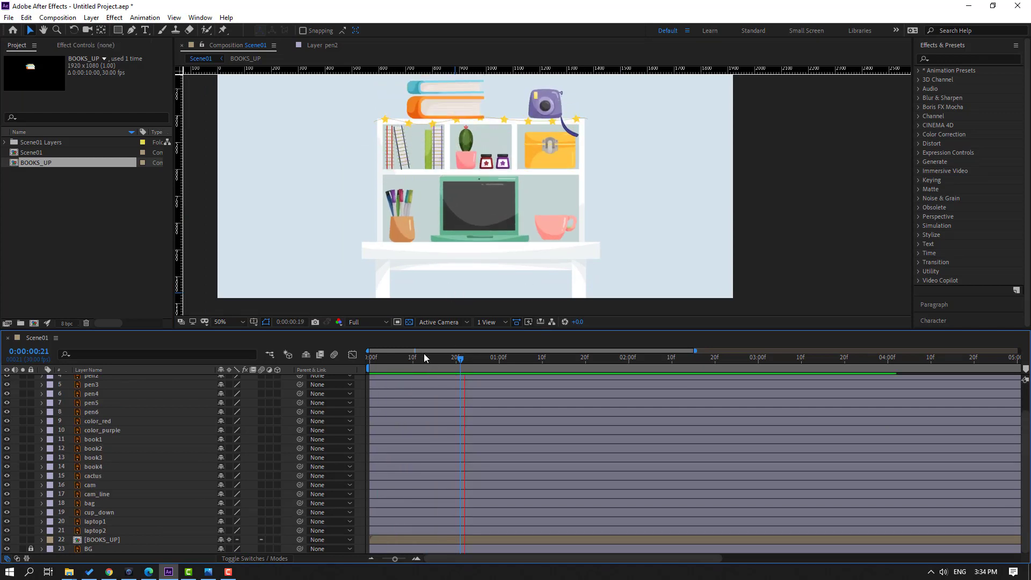
key(space)
Offset laptop1 to start at about frame 2 and laptop2 at about frame 5, then preview the staggered fall
scroll(145, 415, up, 2)
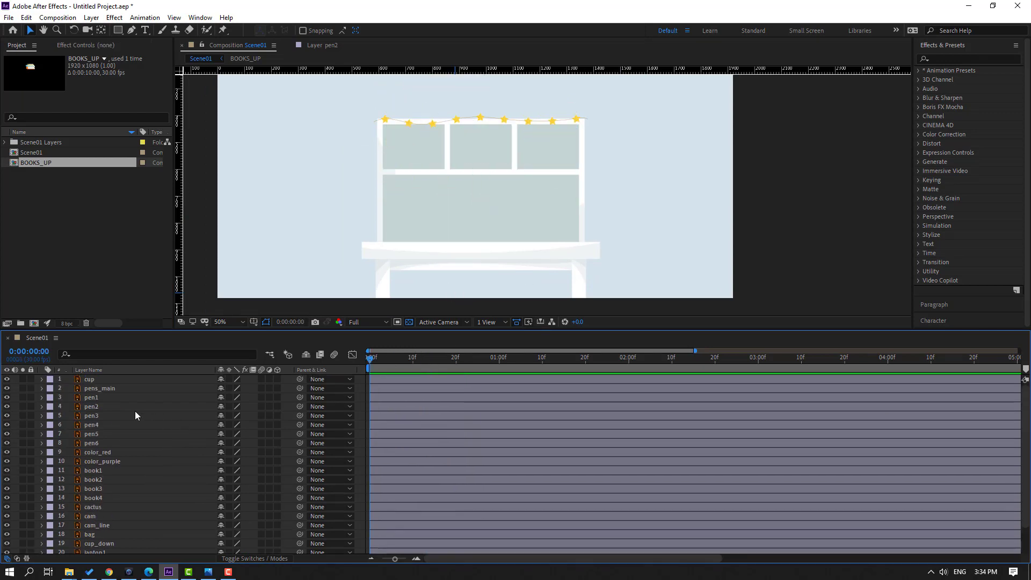
click(86, 380)
scroll(120, 537, down, 2)
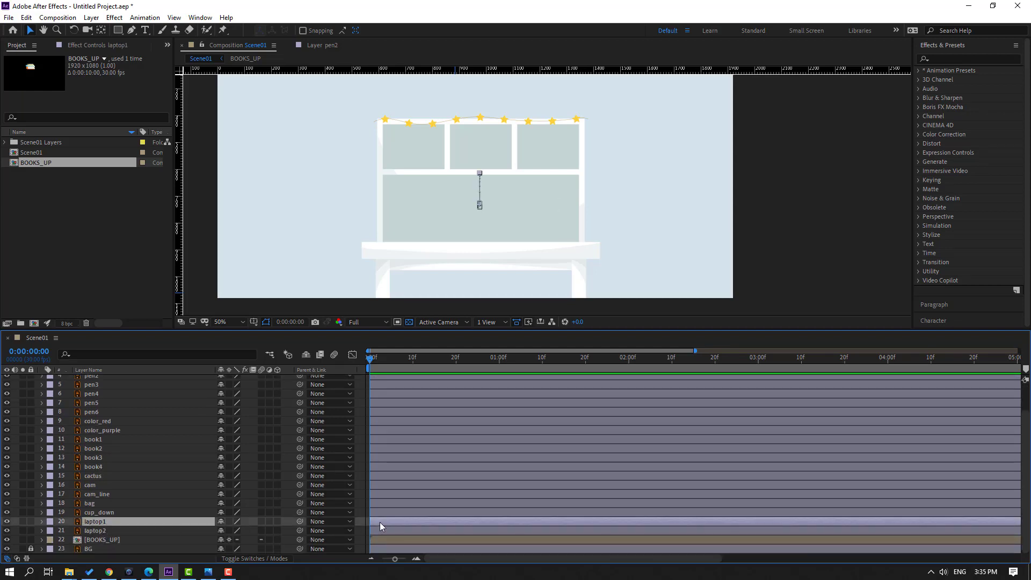
drag(379, 521, 404, 530)
click(89, 531)
key(space)
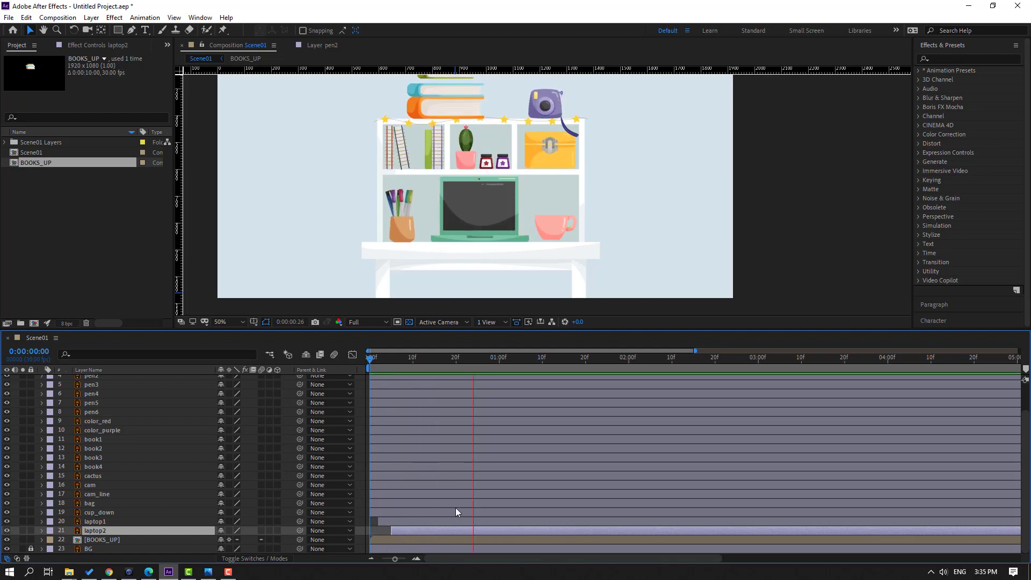
key(space)
Move cup_down directly below cup in the layer stack, enlarge the timeline, and offset both layers to start at about frame 7
scroll(97, 515, up, 2)
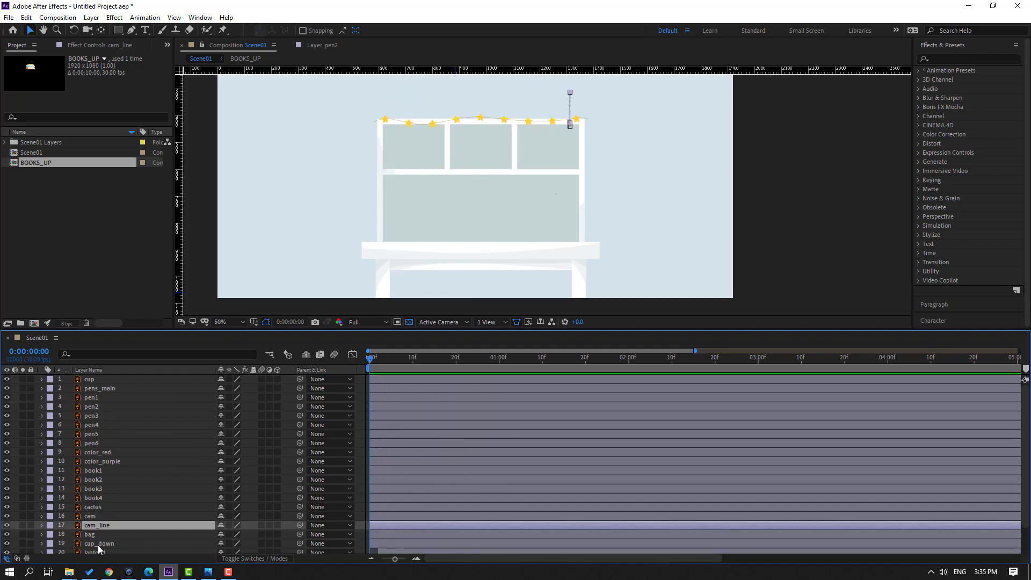
drag(98, 545, 125, 389)
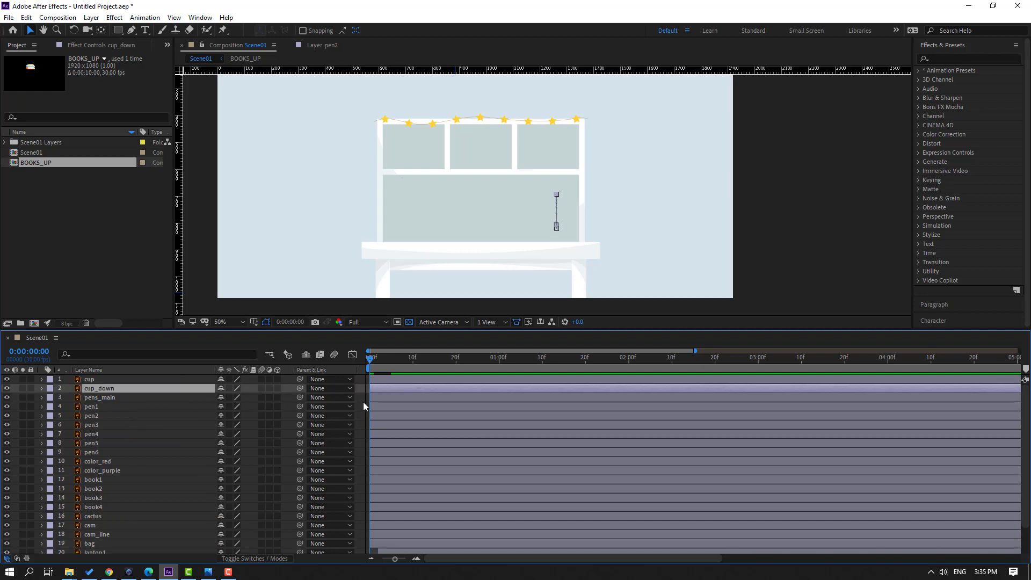
drag(417, 329, 434, 253)
shift+click(394, 303)
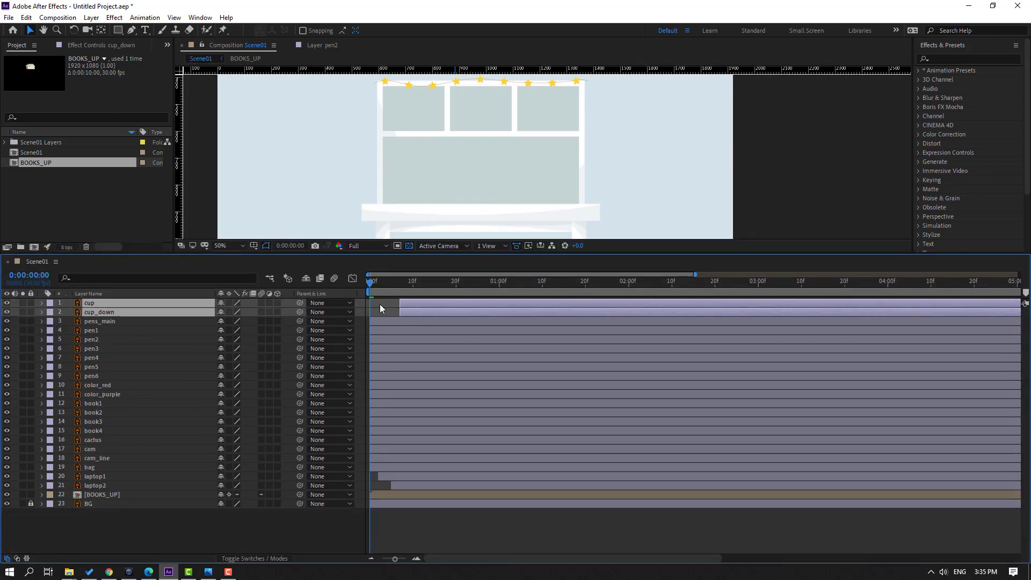
drag(379, 303, 407, 316)
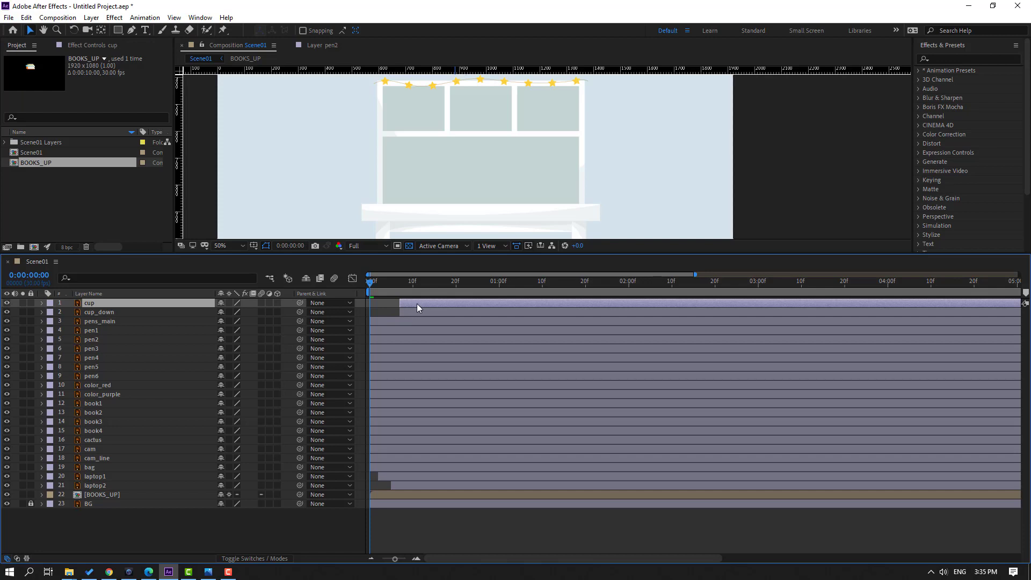
Delay the cup layer to start at about frame 12, previewing its fall against the other objects
drag(408, 282, 488, 283)
key(space)
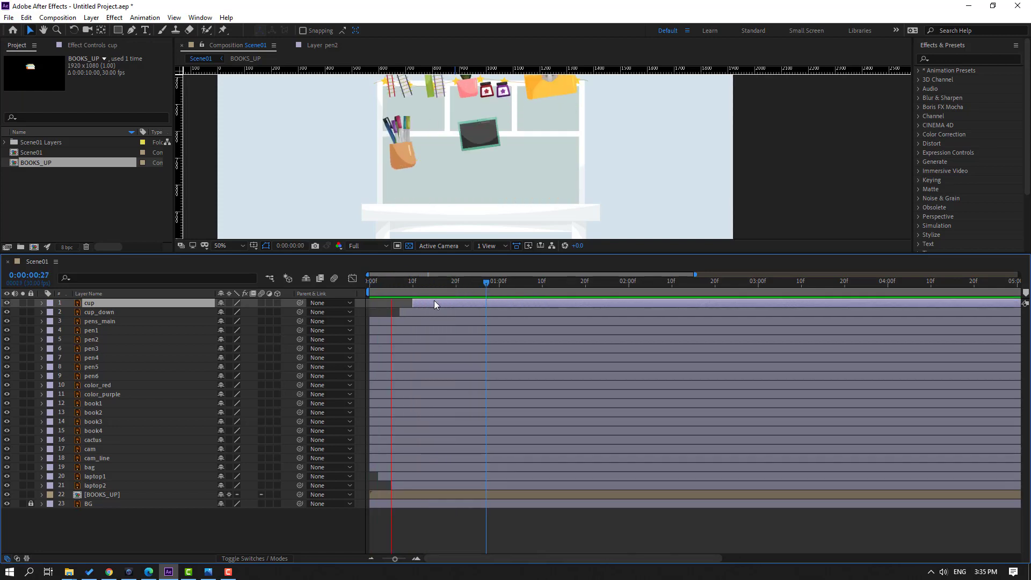
key(space)
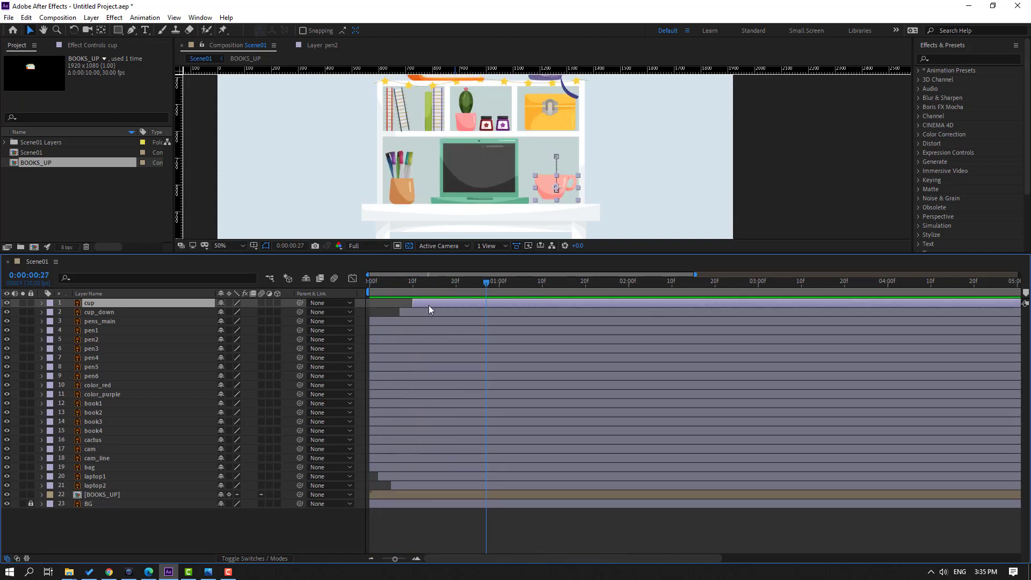
drag(429, 305, 446, 303)
key(space)
key(space)
At frame 28, lower all of cup_down's Position keyframes to 1260.6, 866.1 so the green coaster sits under the cup
click(107, 314)
key(p)
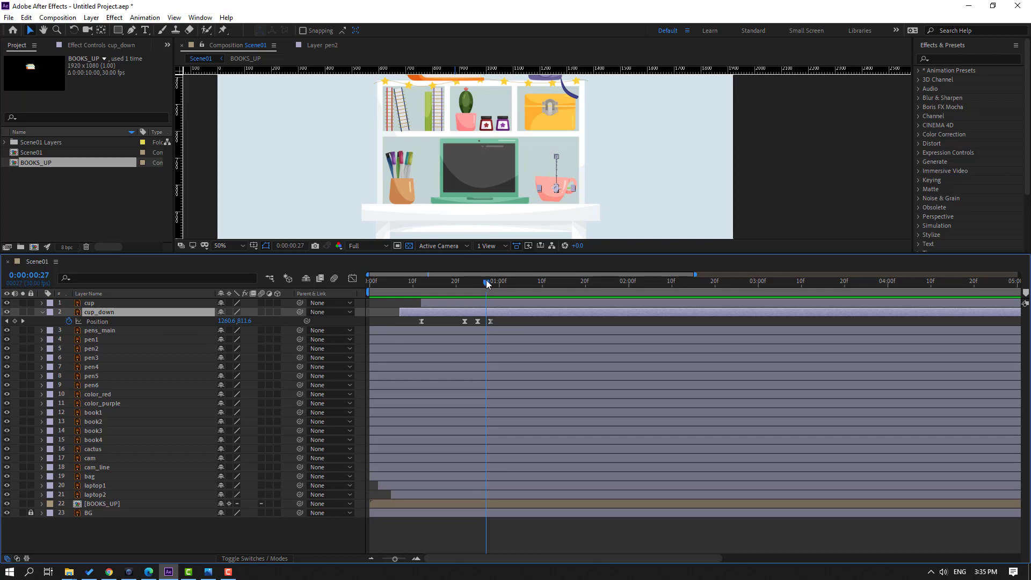
drag(486, 283, 491, 283)
drag(506, 317, 404, 324)
scroll(571, 222, up, 1)
scroll(571, 222, up, 2)
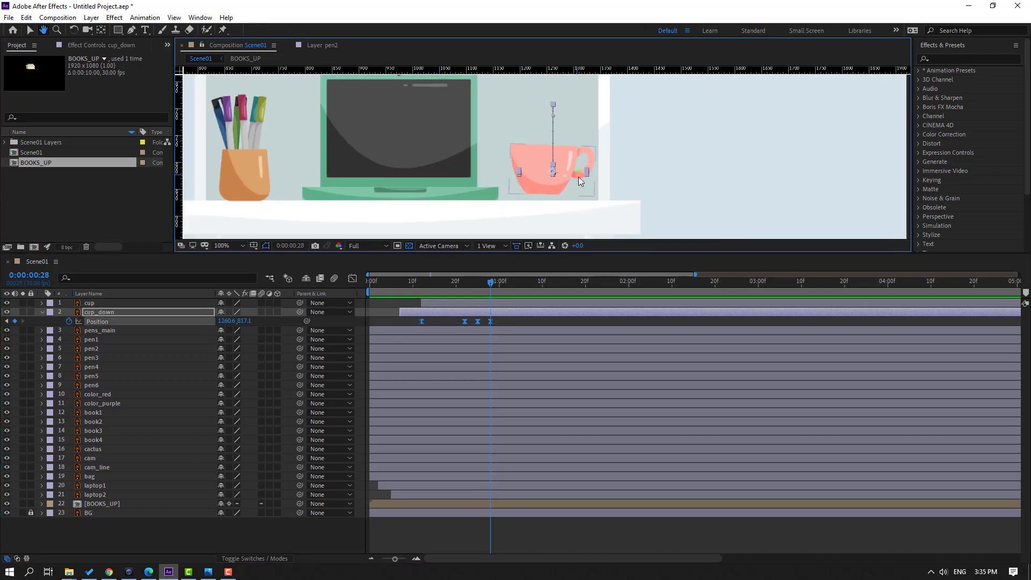
drag(246, 321, 273, 320)
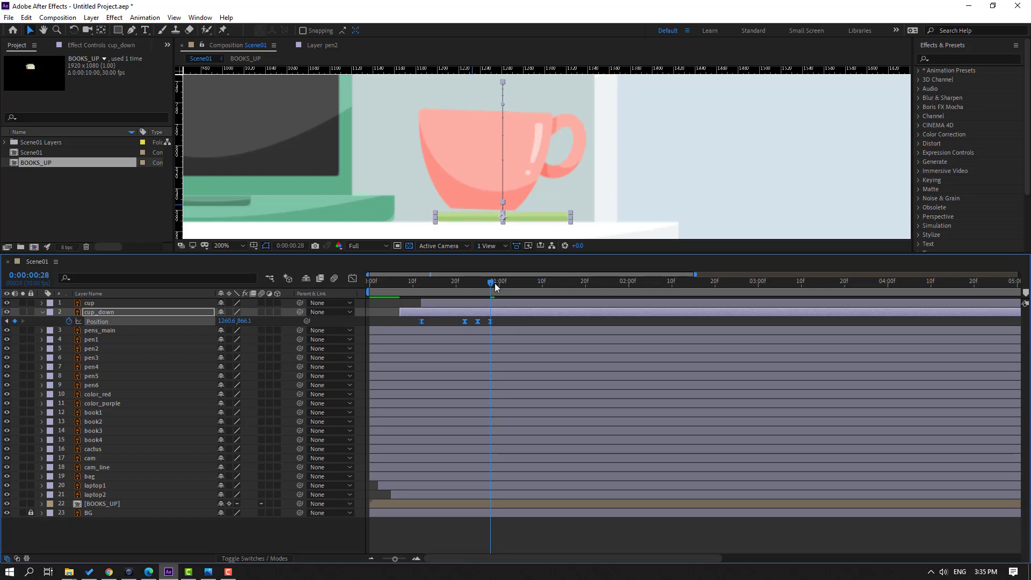
Preview the cup and coaster falling together with the laptop, viewing the whole desk
drag(495, 286, 535, 285)
scroll(579, 215, down, 2)
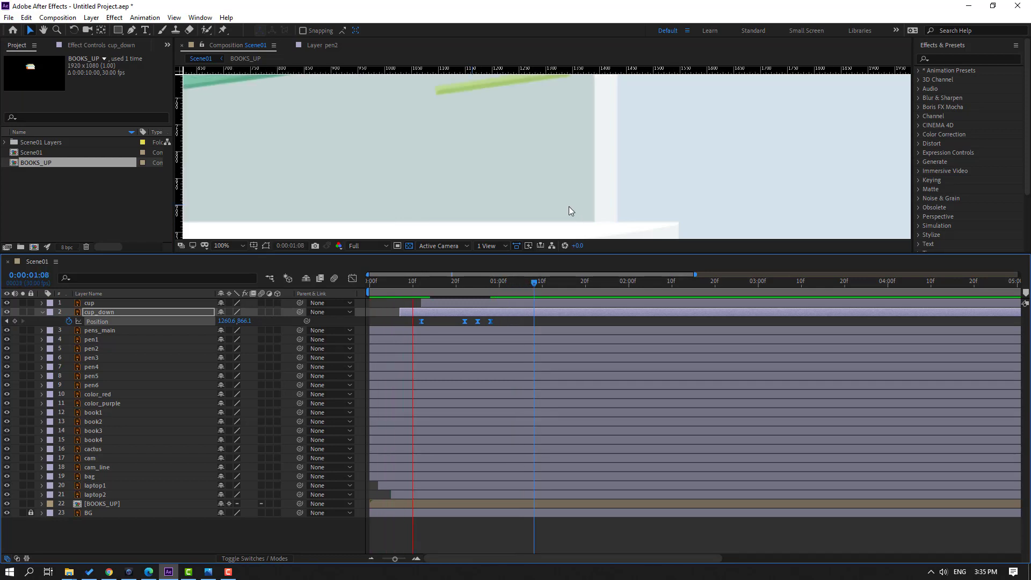
scroll(572, 209, down, 1)
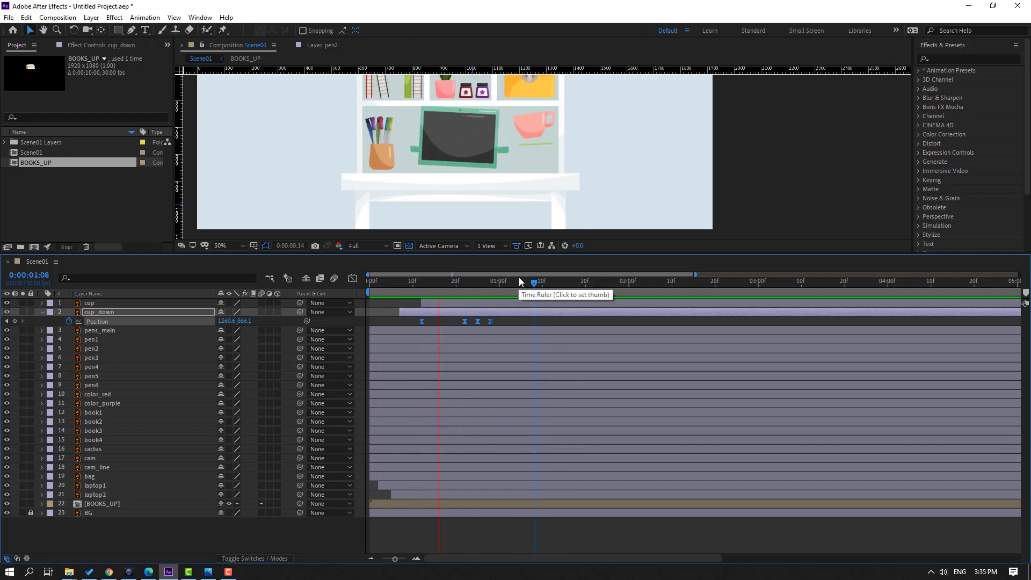
key(space)
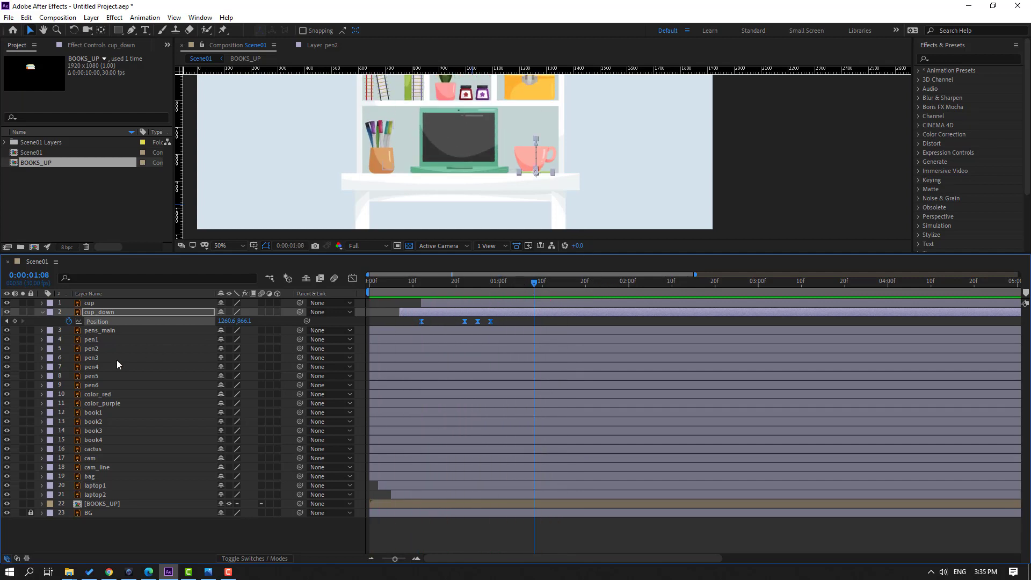
Offset the pens_main layer to start at about frame 19 and pen1 at about frame 21
click(100, 331)
drag(559, 147, 552, 153)
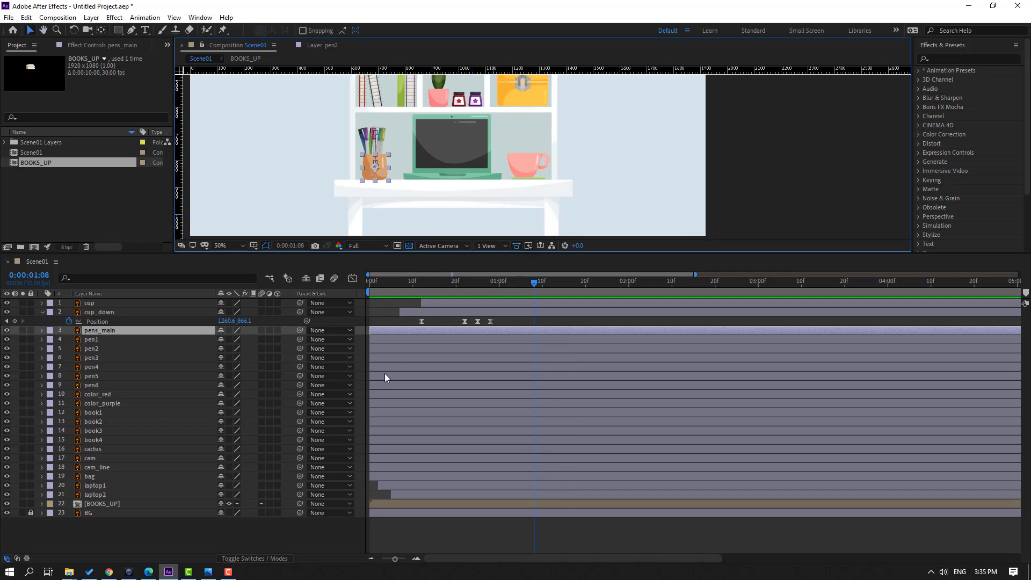
drag(398, 329, 478, 330)
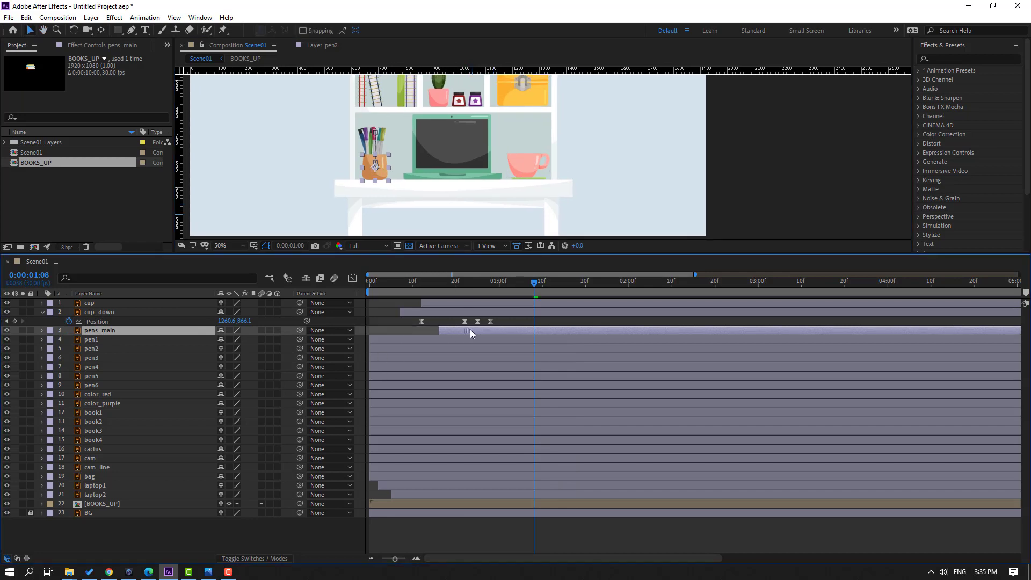
click(90, 339)
drag(402, 341, 475, 339)
Stagger pen2 through pen6 to start at about 0:26, 1:00, 1:04, 1:09 and 1:14 respectively
drag(397, 353, 505, 353)
drag(381, 357, 510, 356)
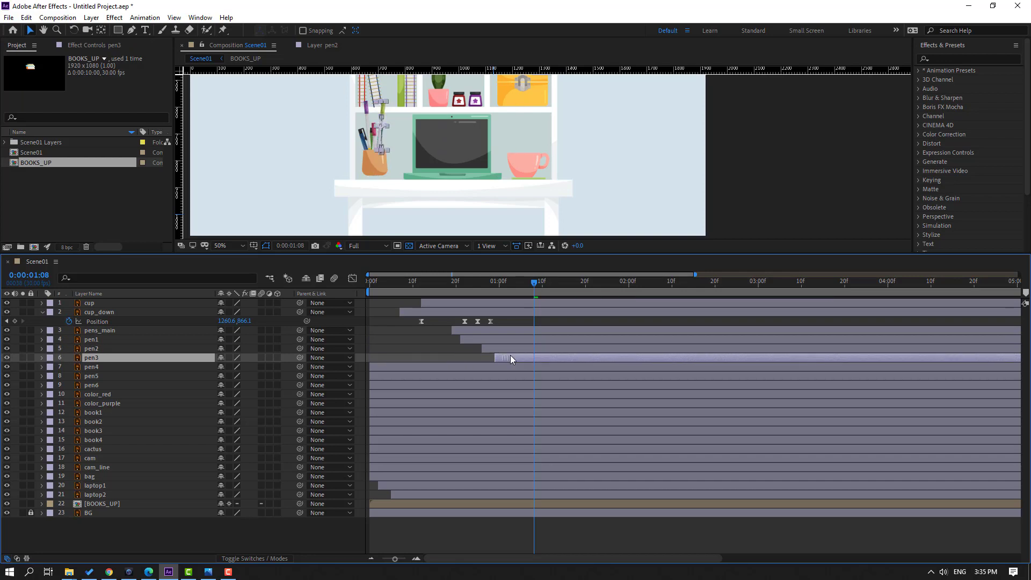
drag(398, 368, 543, 365)
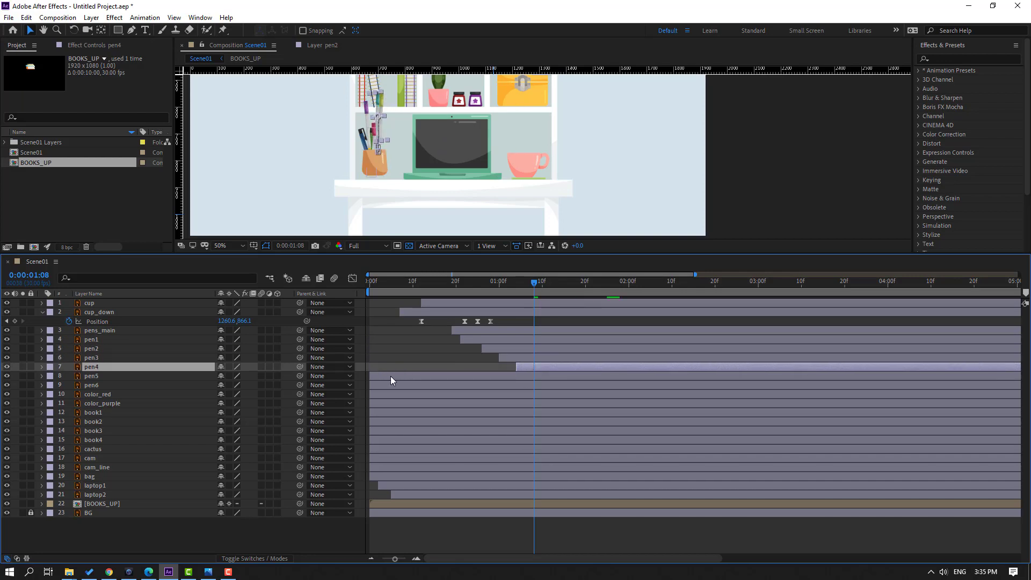
drag(391, 376, 540, 384)
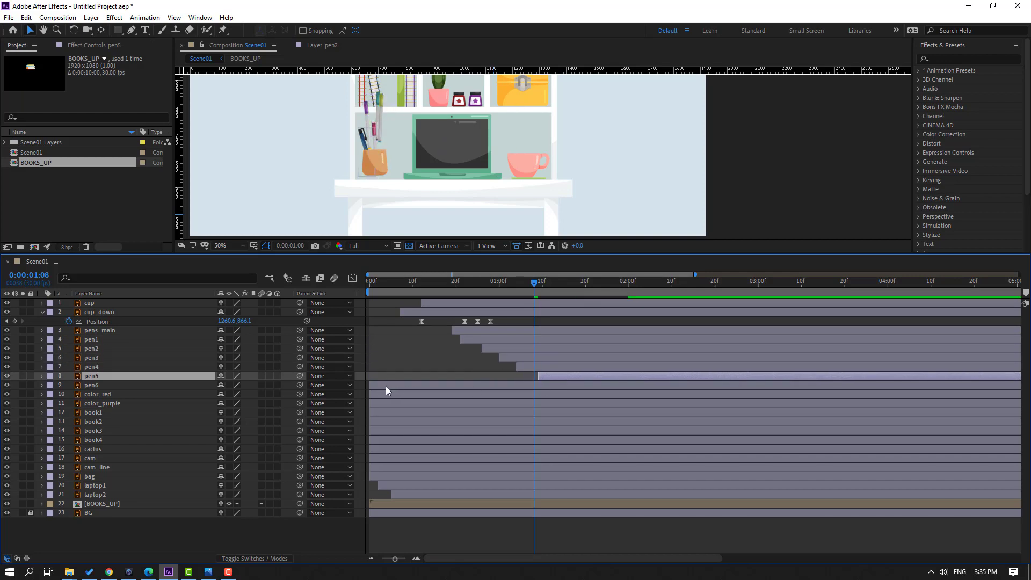
drag(386, 387, 572, 382)
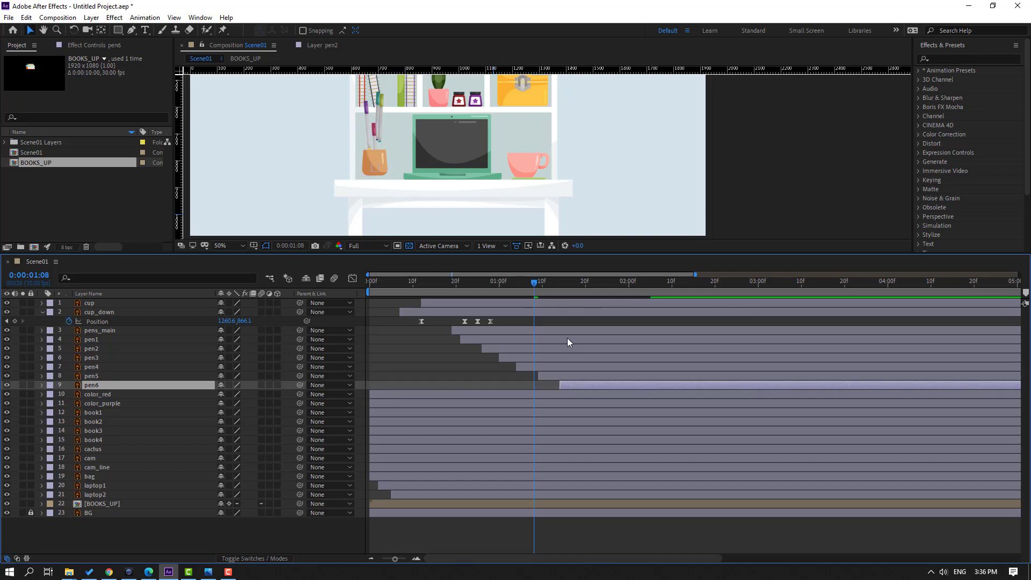
Preview the staggered pens dropping into the holder in an enlarged composition view
drag(404, 191, 542, 195)
scroll(558, 195, up, 1)
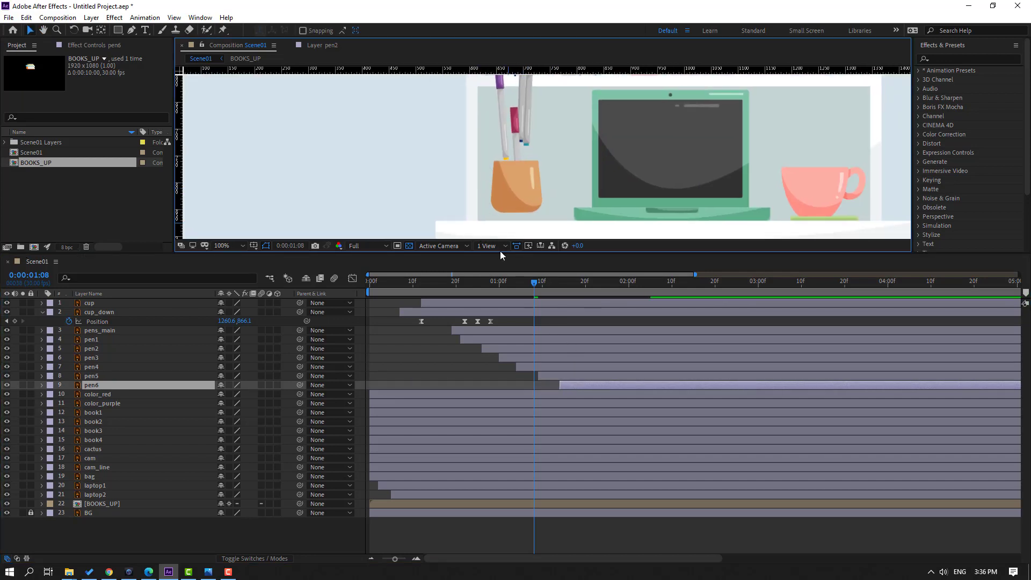
drag(501, 255, 559, 375)
key(space)
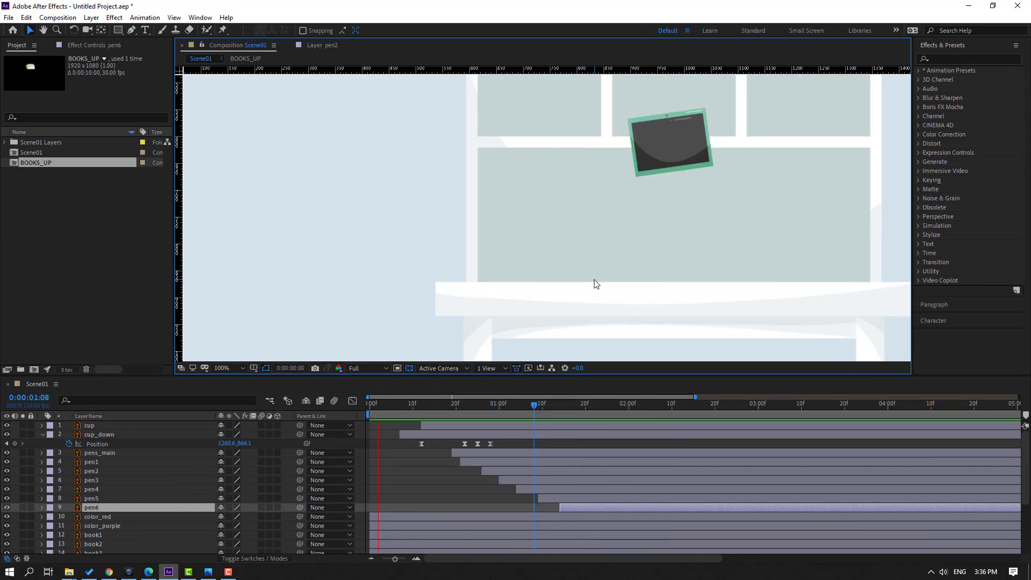
scroll(569, 282, down, 2)
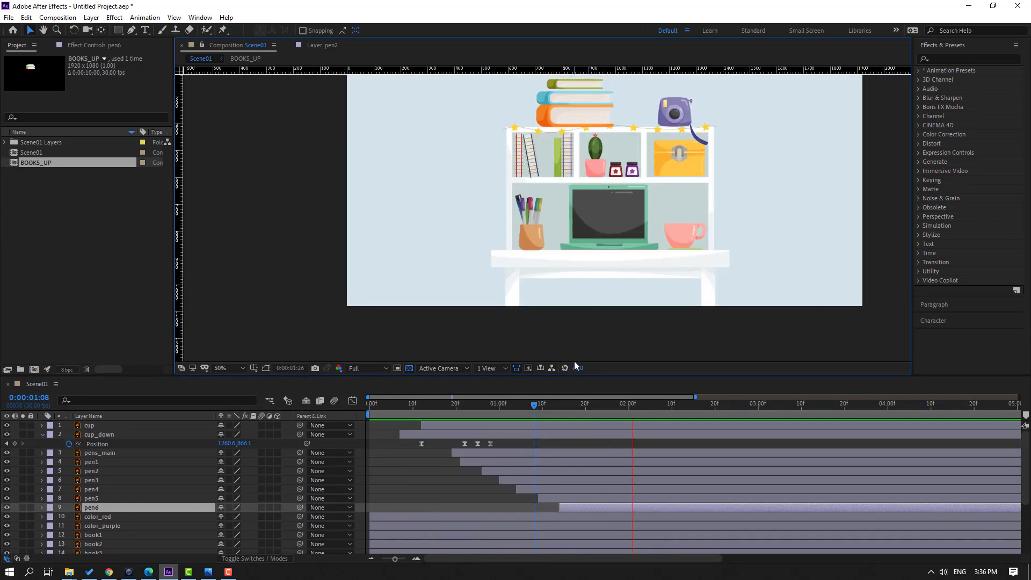
drag(442, 374, 434, 301)
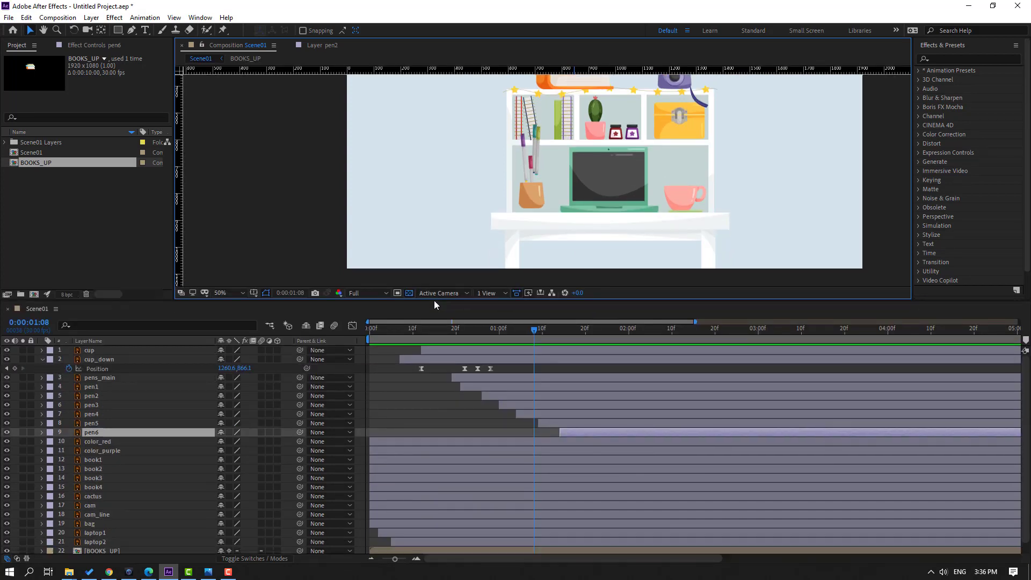
Offset color_red to start at about 1:00 and color_purple at about 1:11, then preview the jars falling
click(91, 442)
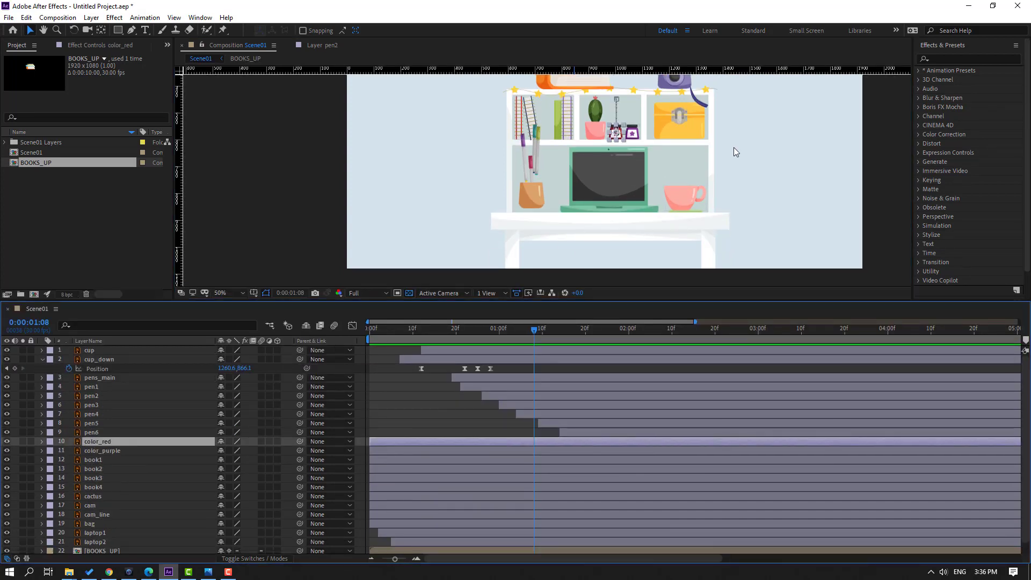
scroll(698, 124, up, 2)
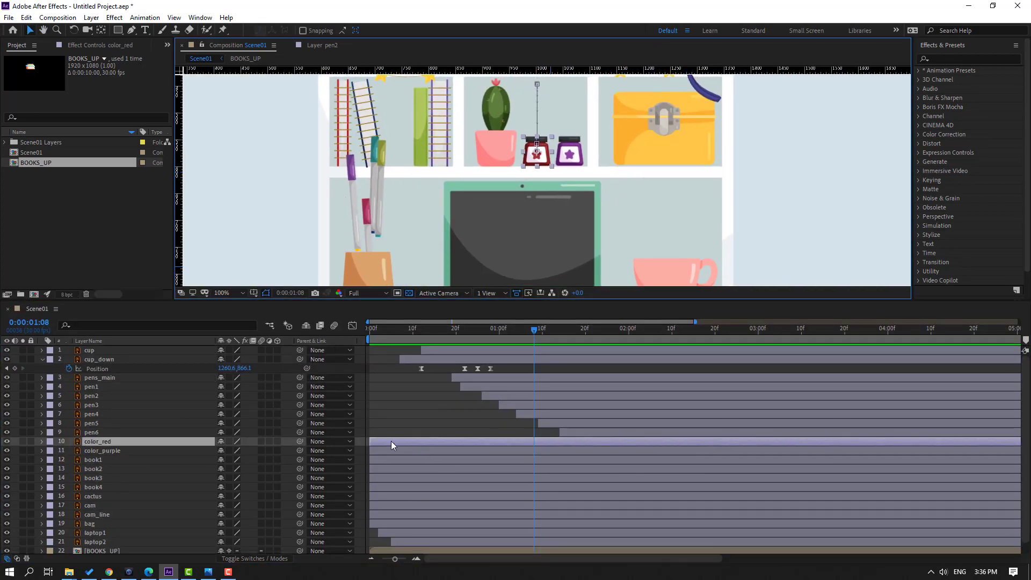
drag(391, 441, 635, 452)
click(115, 452)
drag(702, 177, 661, 247)
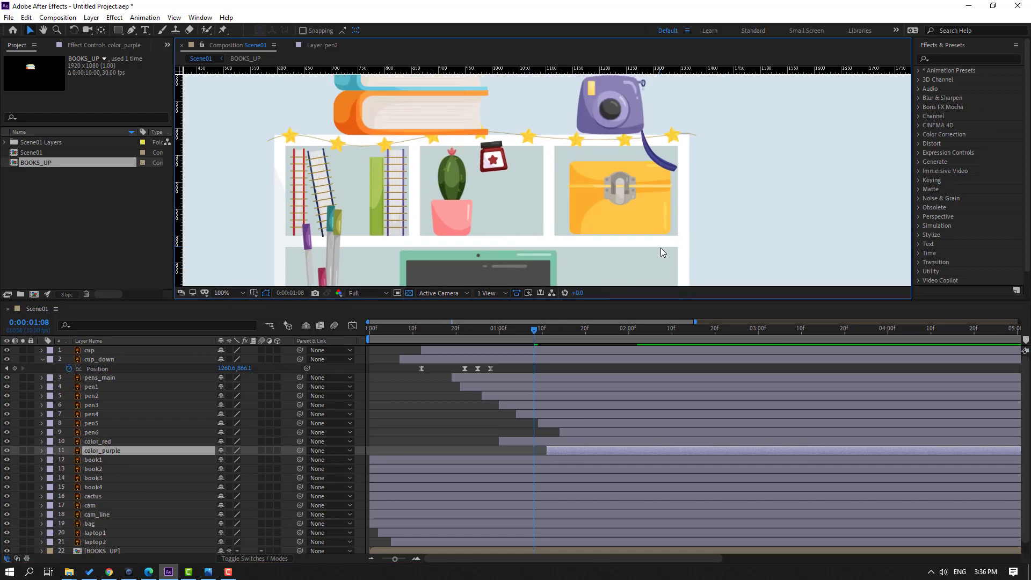
key(space)
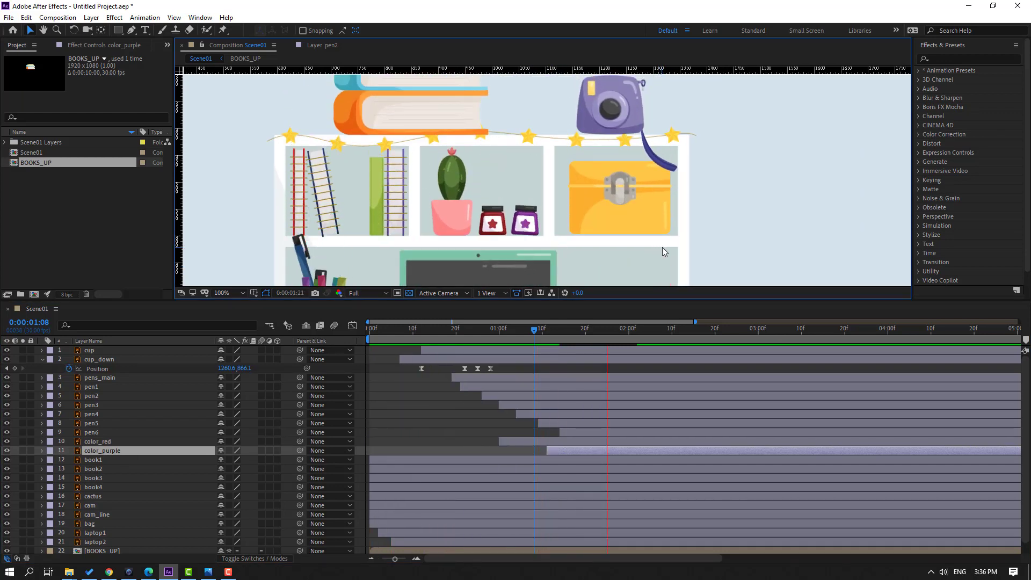
scroll(588, 222, down, 3)
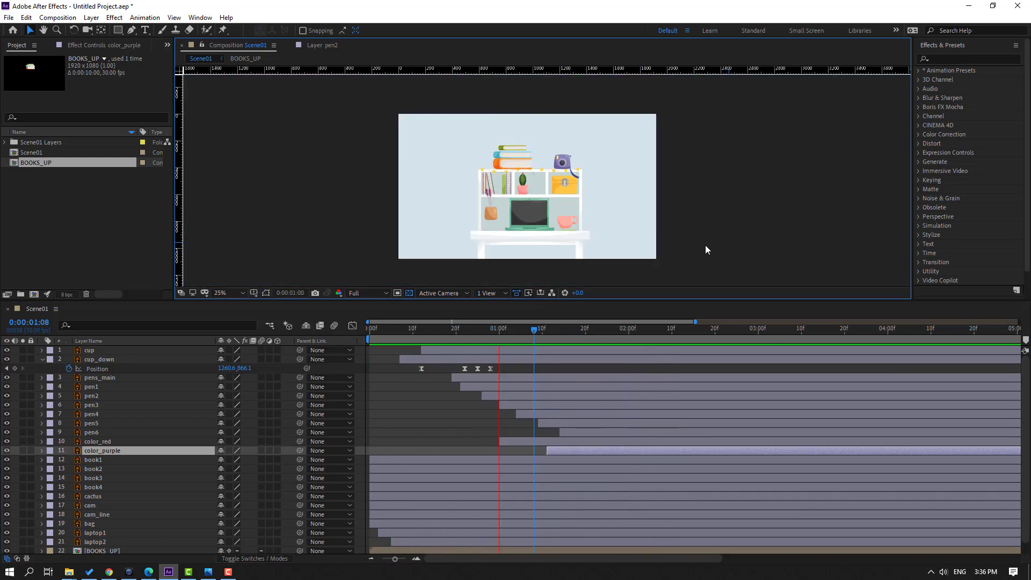
Stagger book1 through book4 to start at about 1:14, 1:19, 1:25 and 2:02, then preview the animation
click(391, 461)
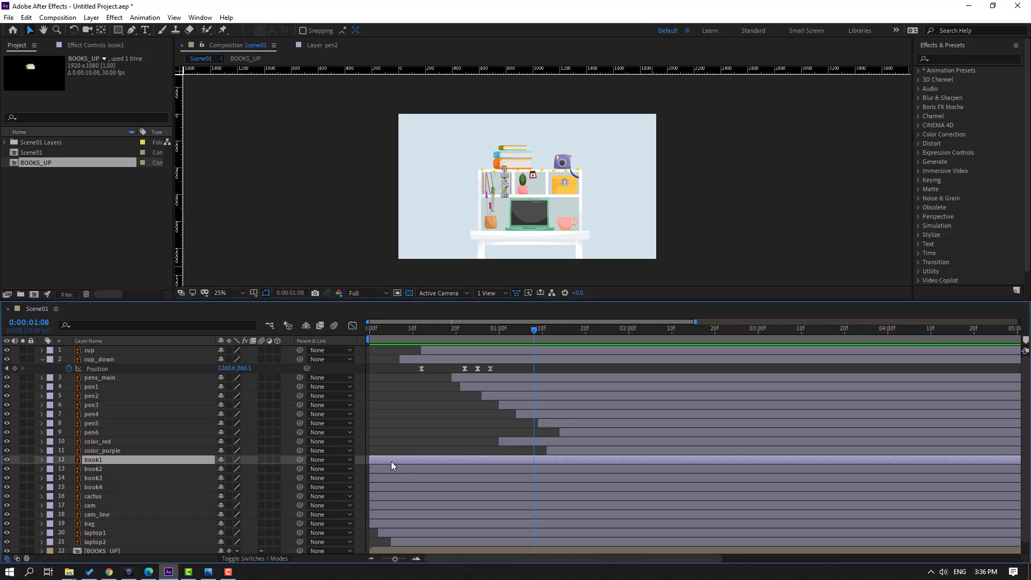
drag(529, 461, 581, 462)
drag(391, 470, 603, 472)
drag(376, 478, 614, 478)
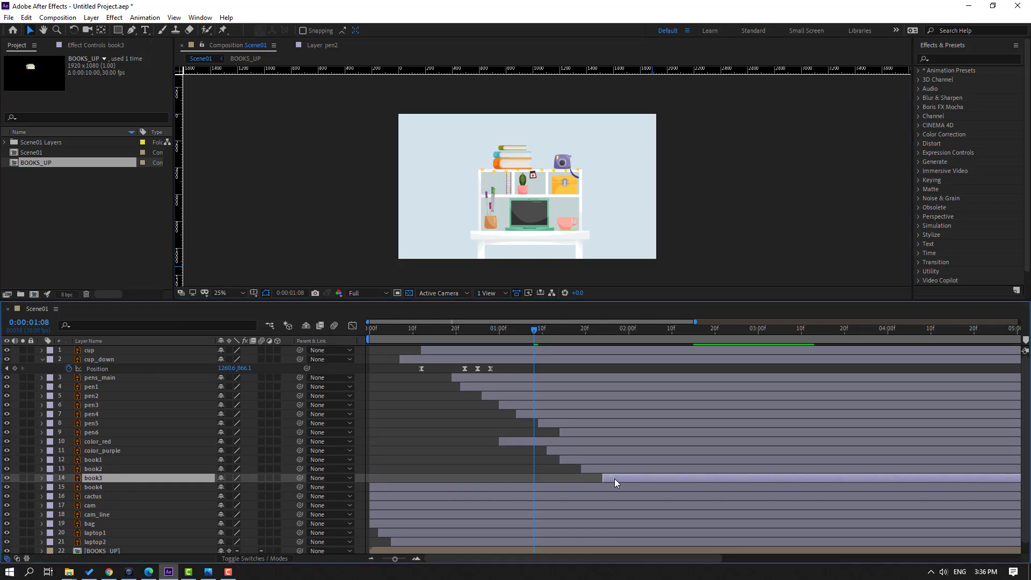
drag(408, 490, 656, 488)
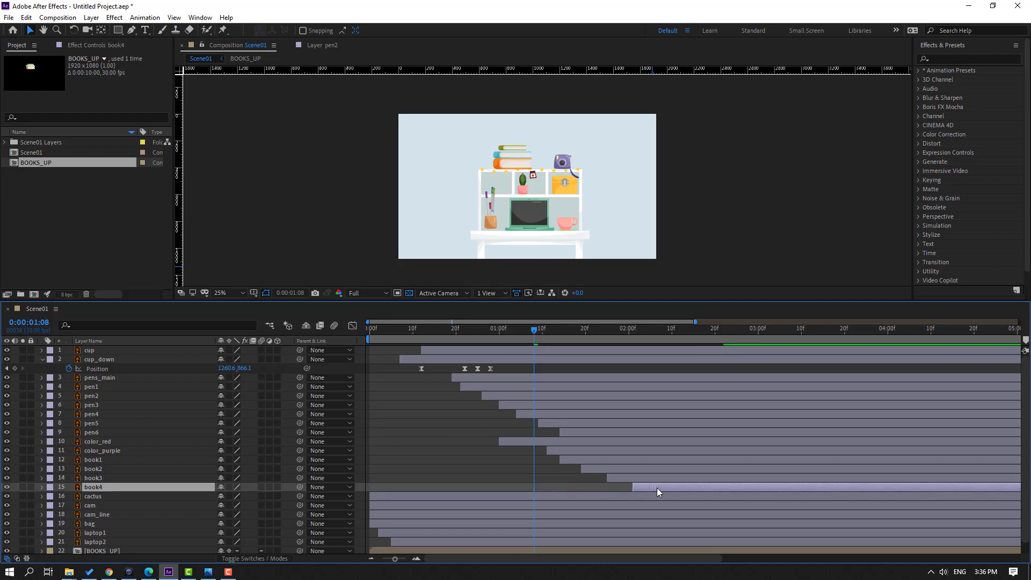
key(space)
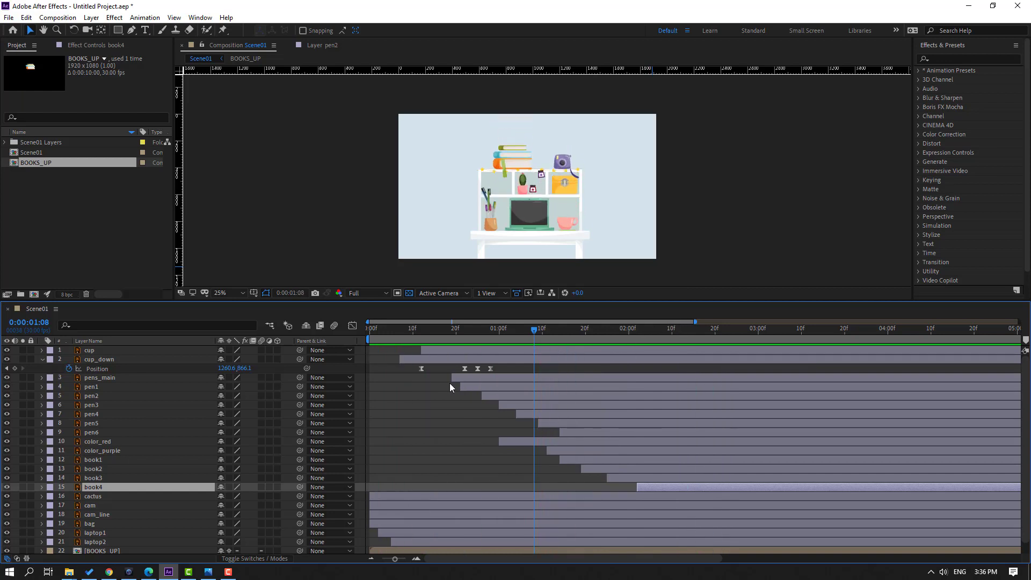
key(space)
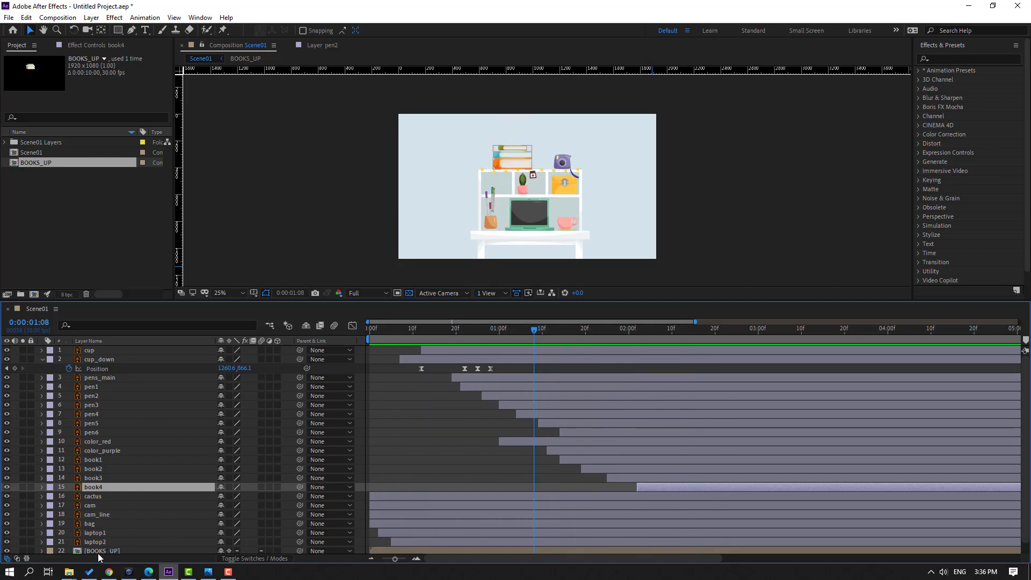
Offset the BOOKS_UP layer to start at about frame 29, previewing its fall against the other objects
click(98, 552)
drag(392, 553, 597, 555)
key(space)
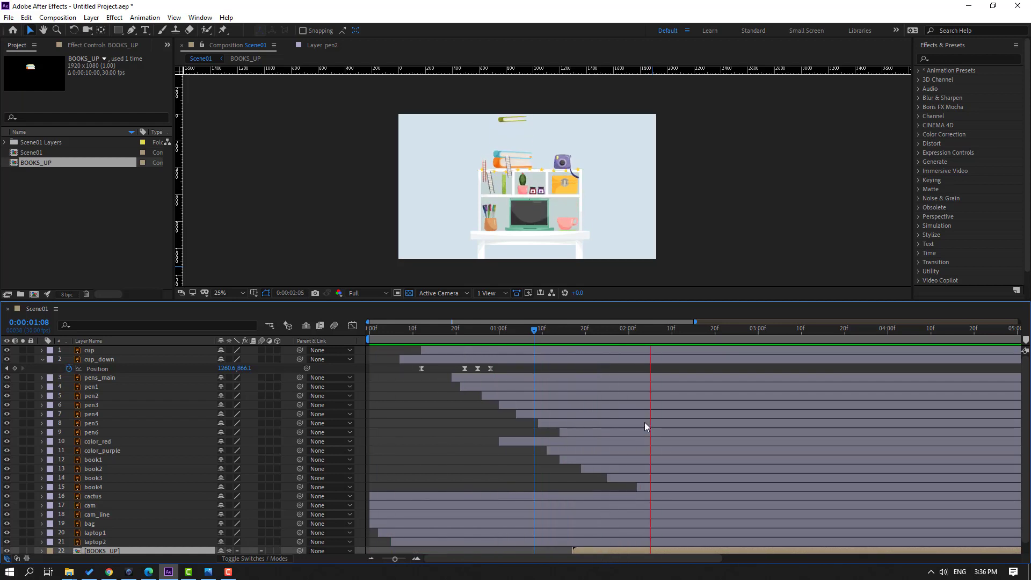
key(space)
drag(585, 551, 507, 552)
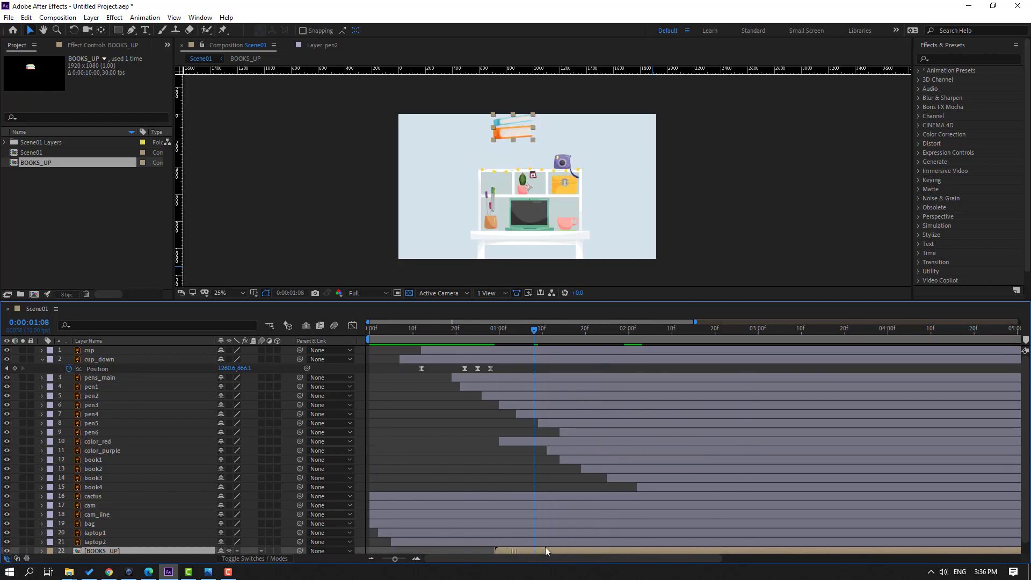
key(space)
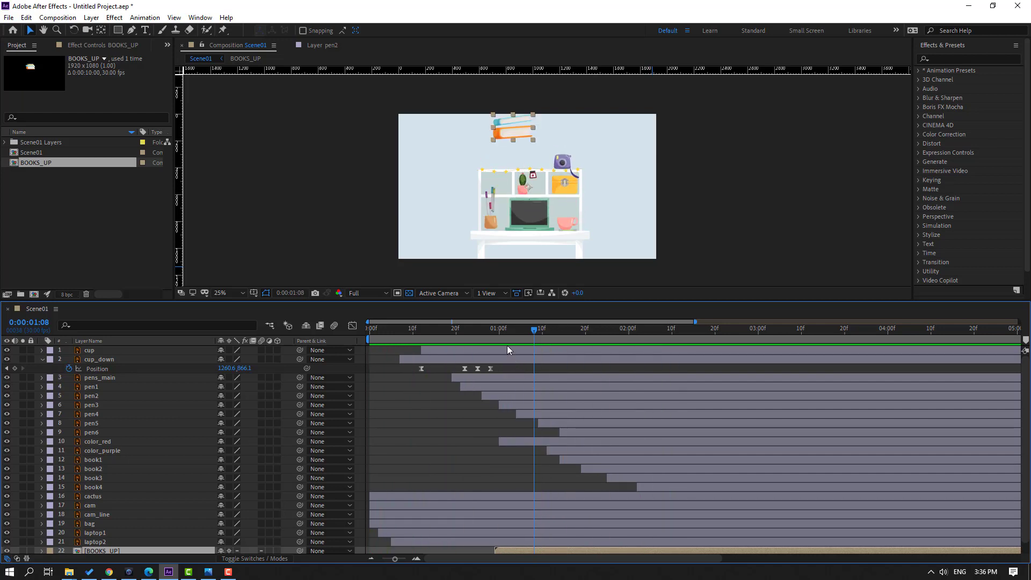
key(space)
Offset cam to start at about frame 15 and cam_line at about frame 24, then preview from the beginning
key(Home)
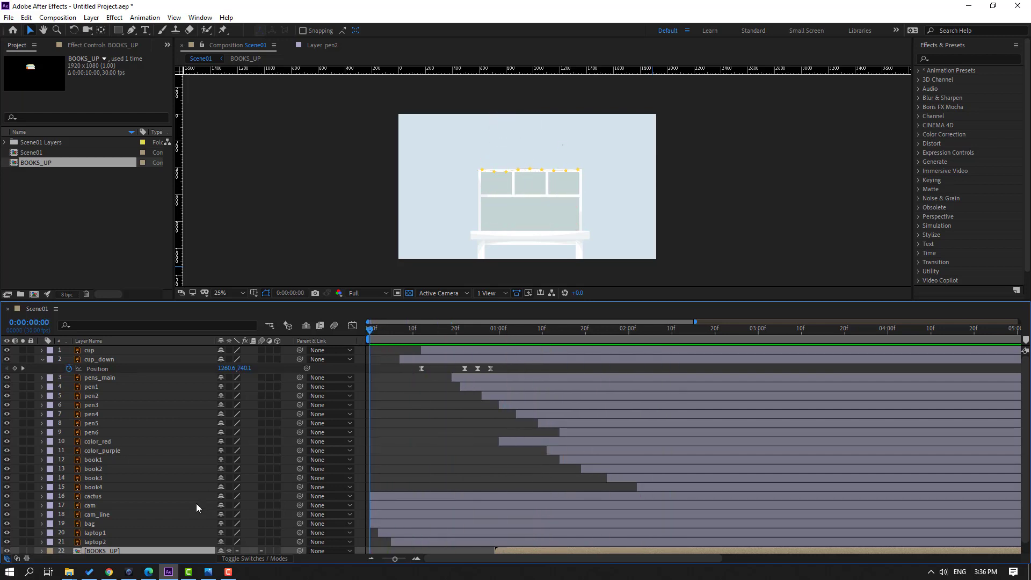
click(88, 505)
shift+click(95, 515)
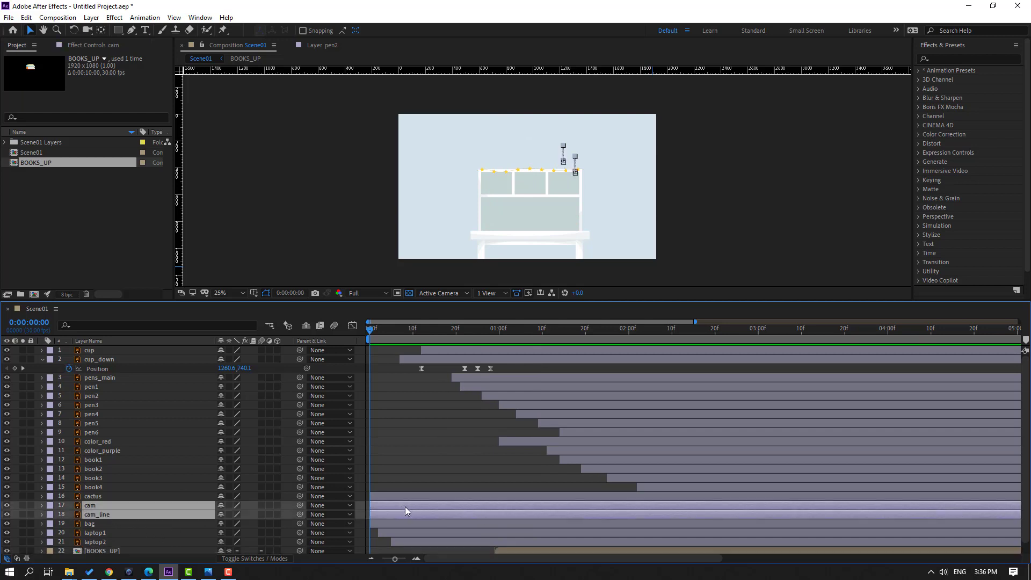
drag(405, 508, 485, 514)
key(F2)
click(448, 508)
click(444, 521)
key(space)
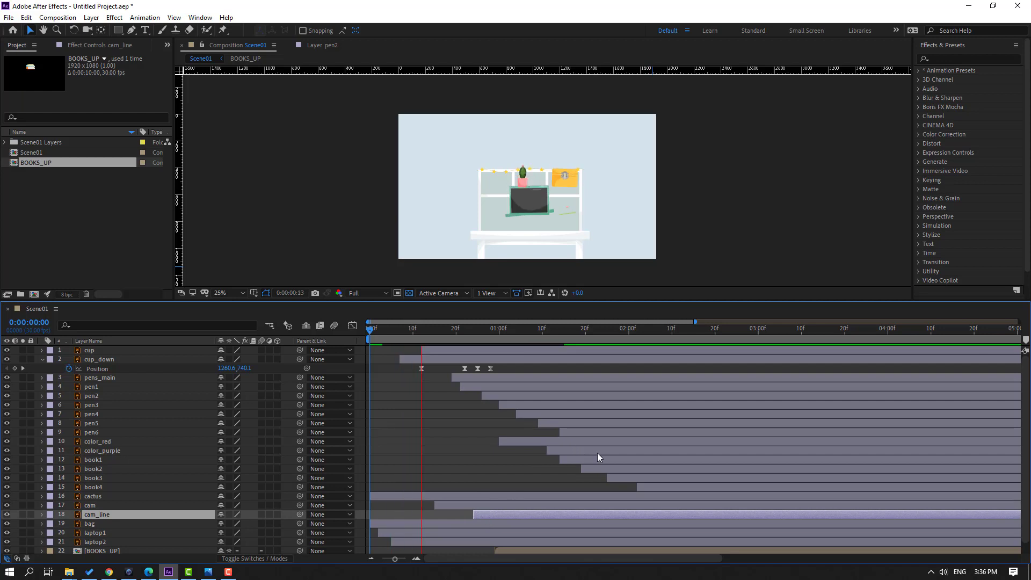
key(space)
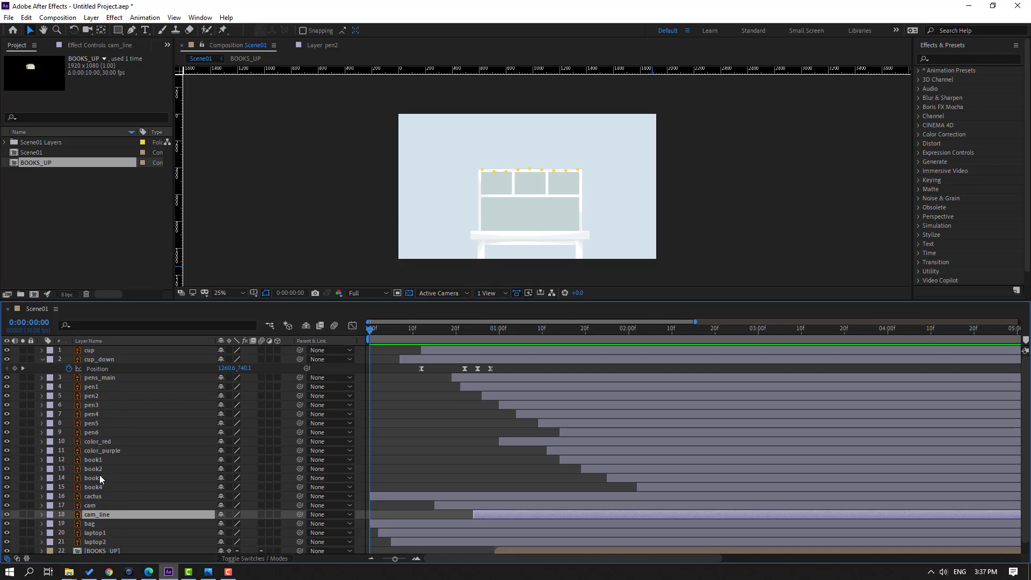
Offset the bag layer to start at about frame 8, previewing its timing with the other objects
click(103, 522)
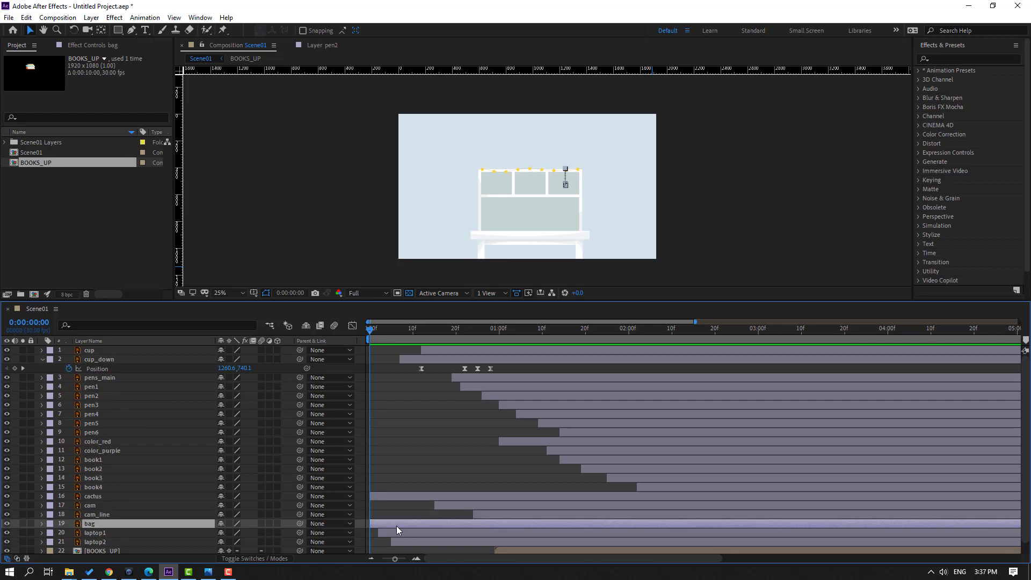
drag(396, 527, 689, 523)
drag(612, 535, 589, 533)
key(space)
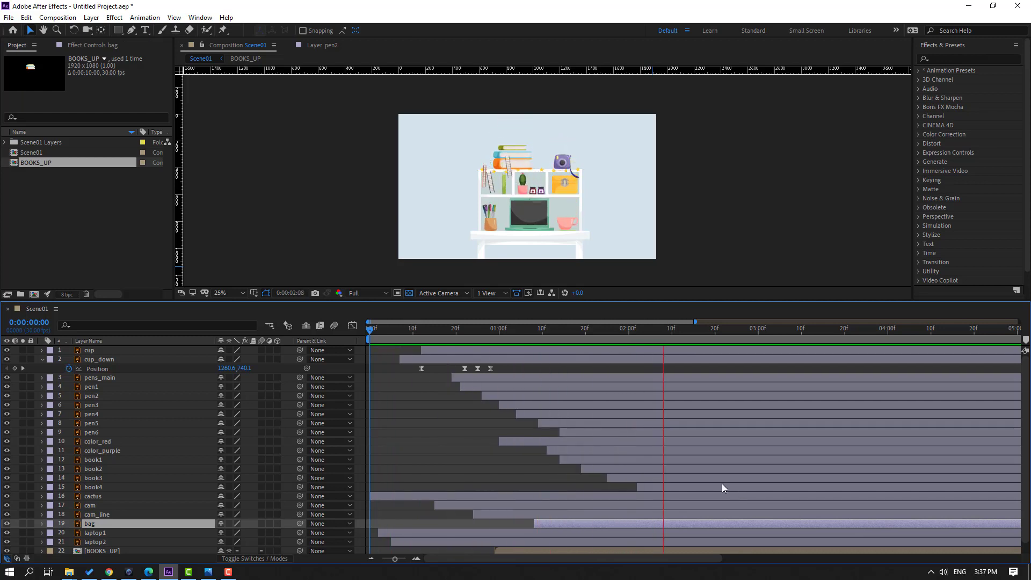
drag(547, 522, 411, 524)
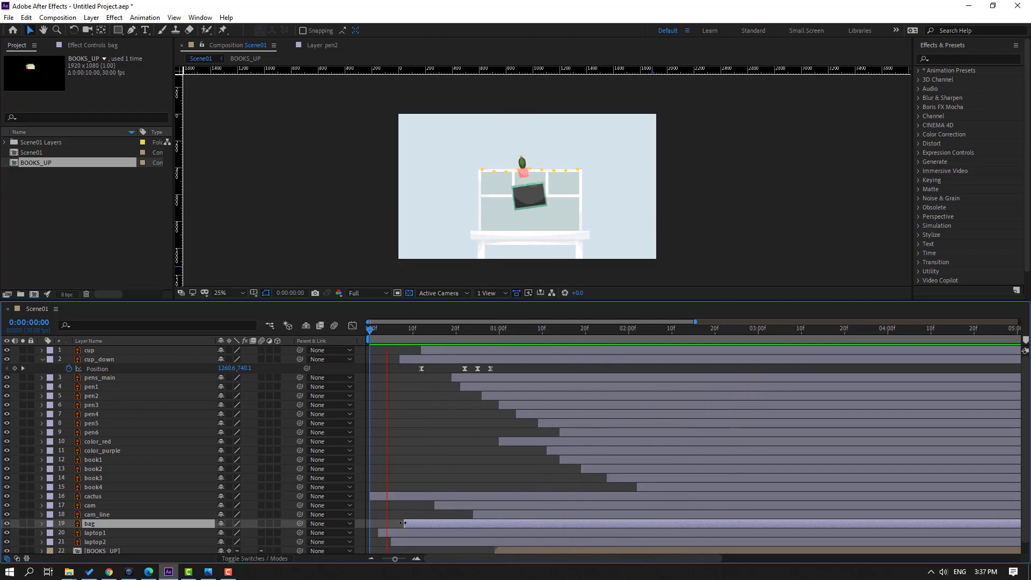
key(space)
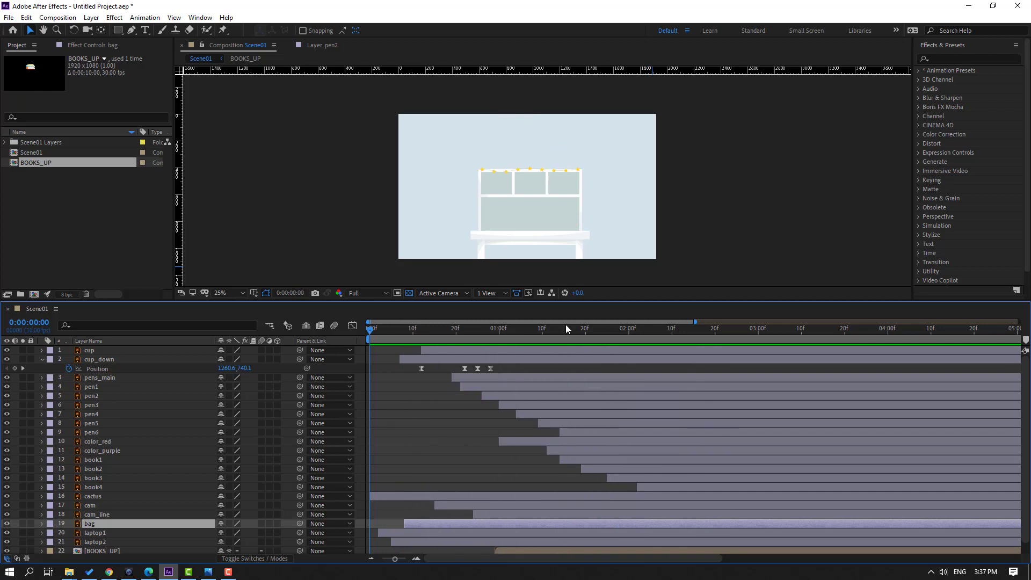
End the work area at 0:00:02:28
drag(567, 326, 724, 345)
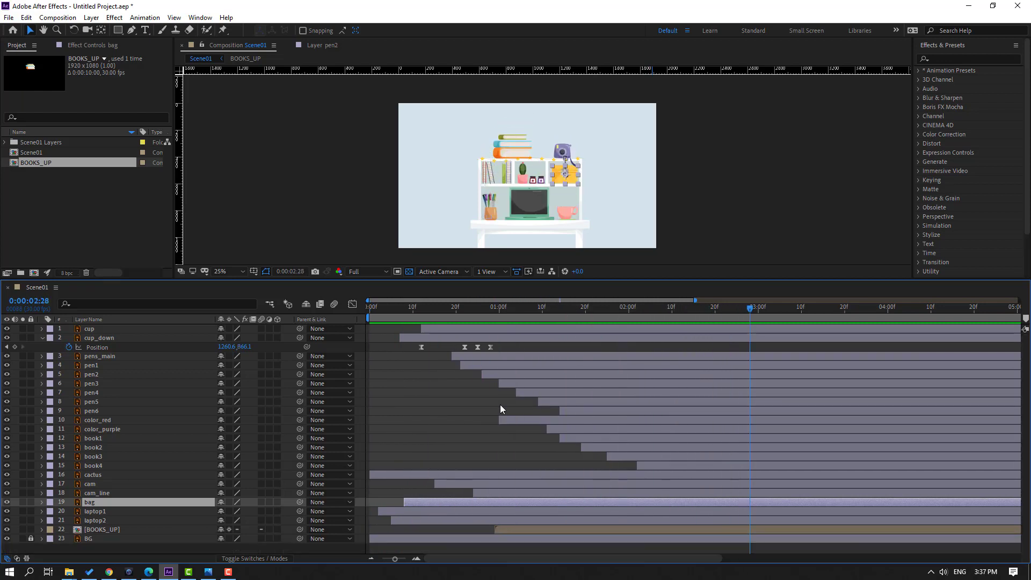
key(n)
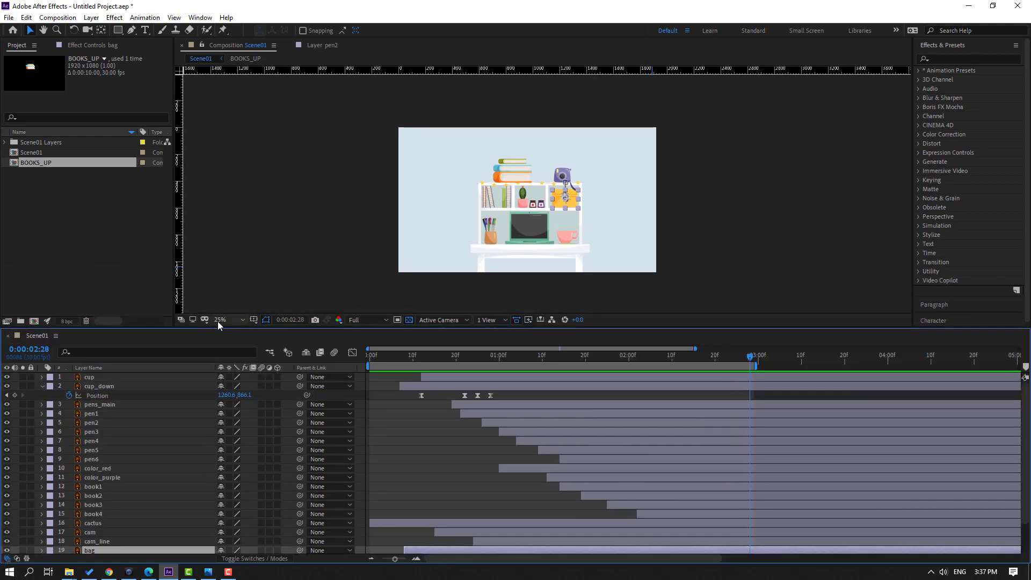
Fit the enlarged composition view up to 100%, hide the rulers, and preview the whole animation
click(221, 320)
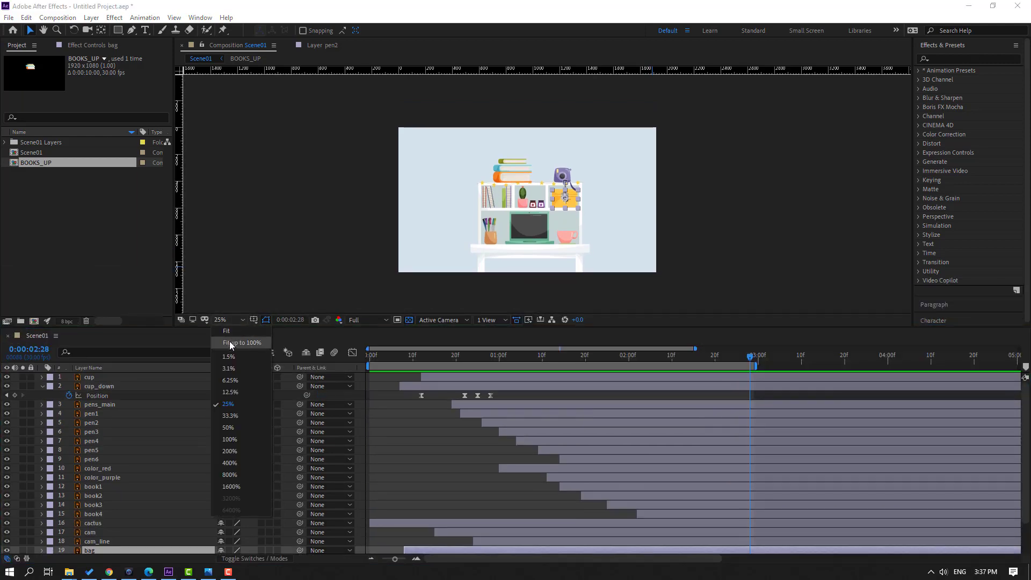
click(230, 343)
key(ctrl+r)
drag(350, 328, 339, 450)
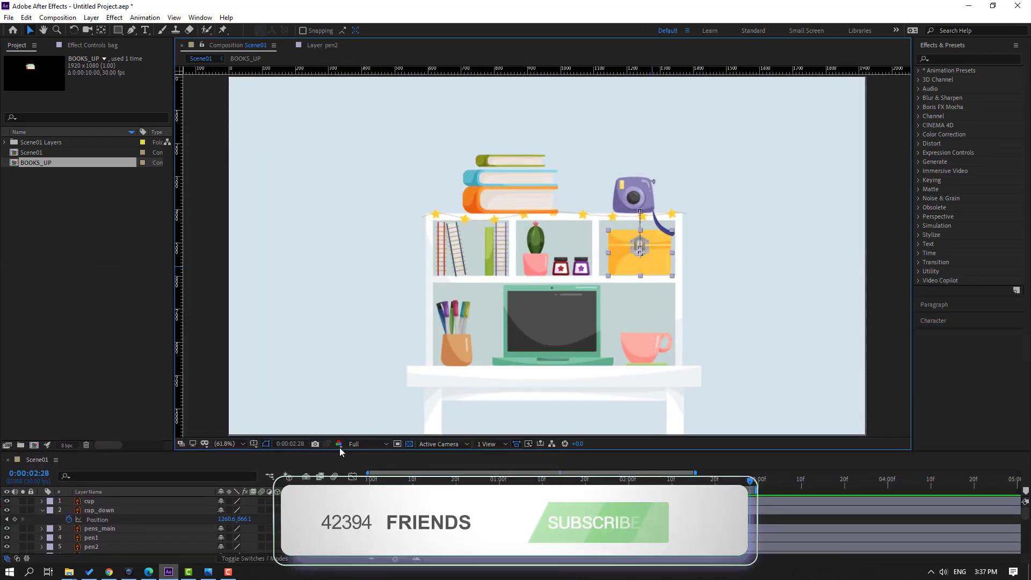
key(space)
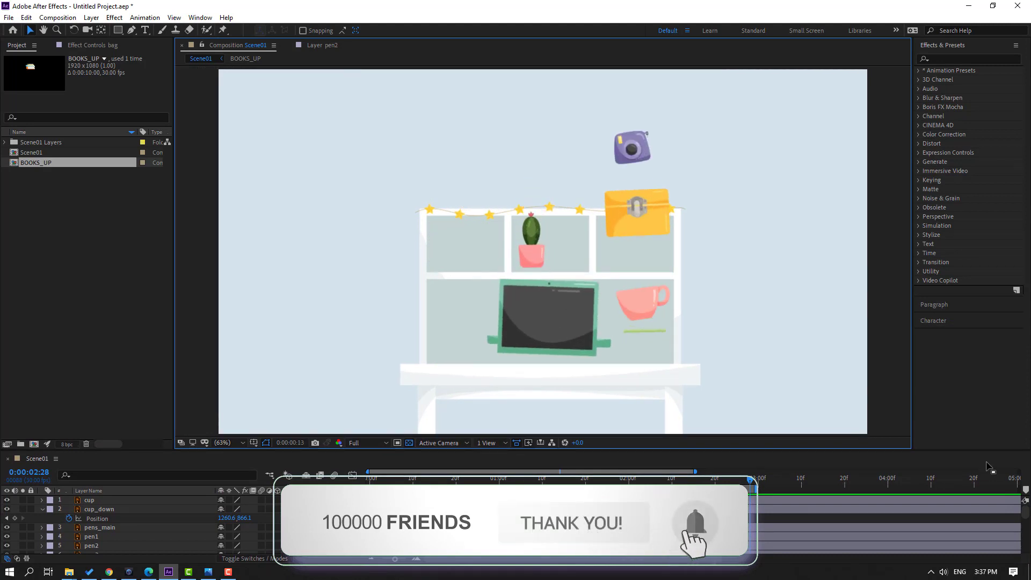